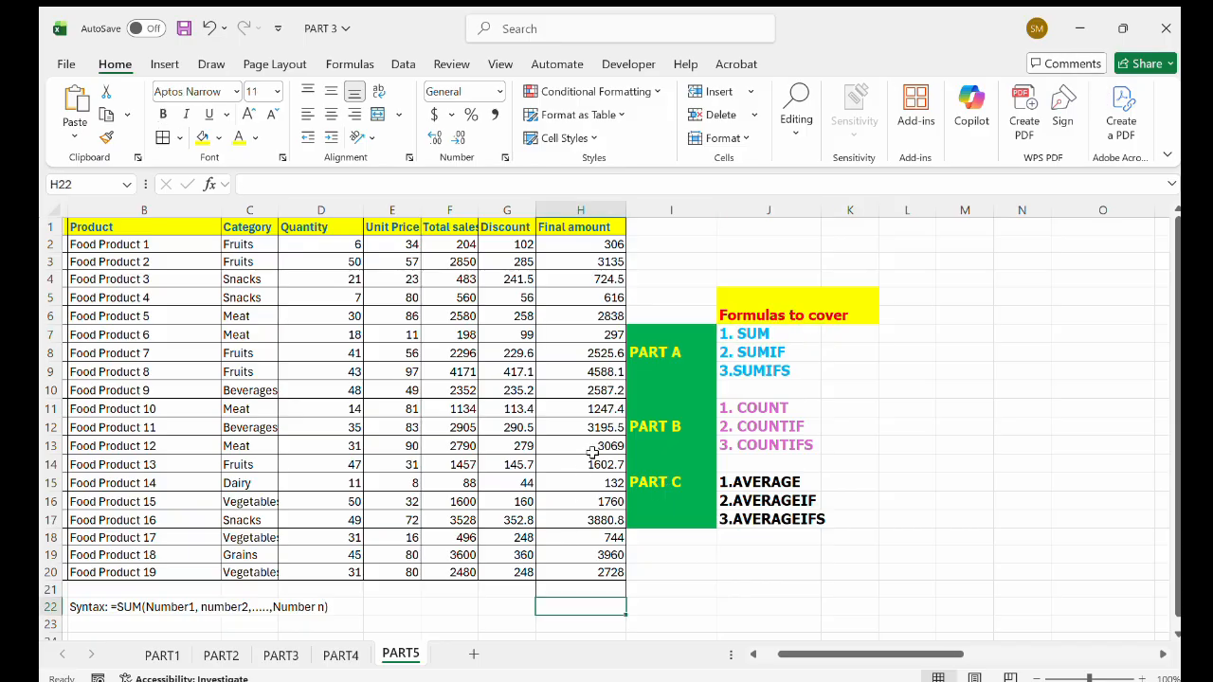
pyautogui.scroll(-1, 592, 453)
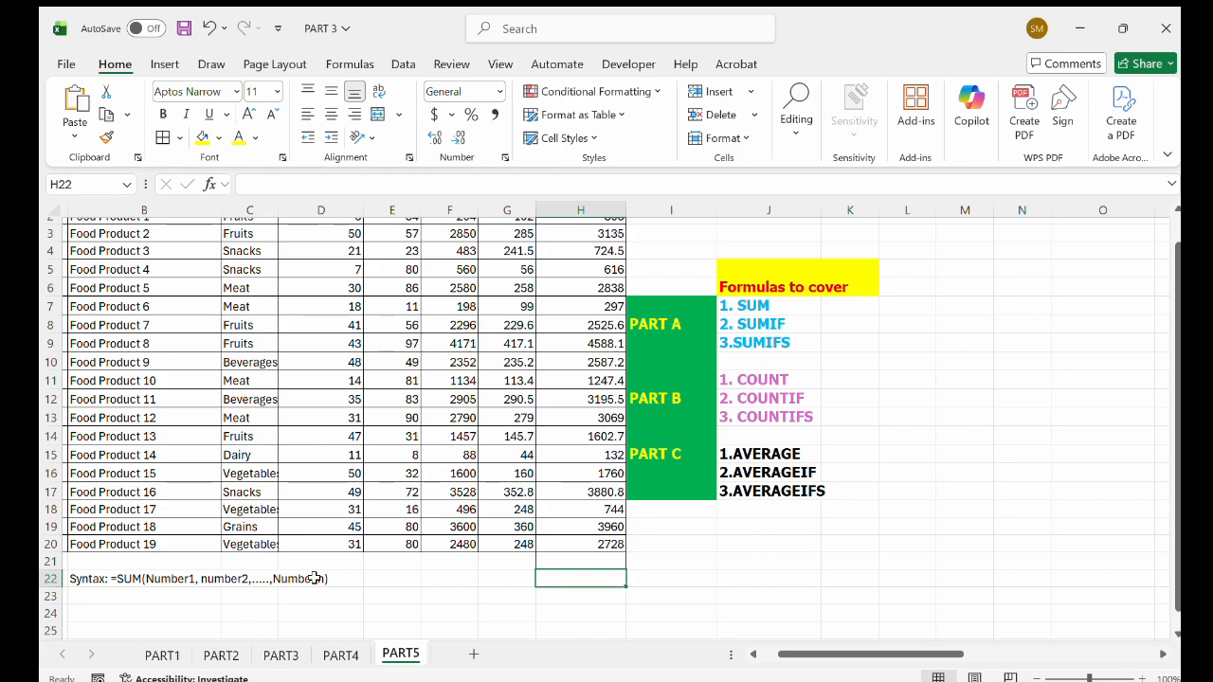
pyautogui.doubleClick(566, 580)
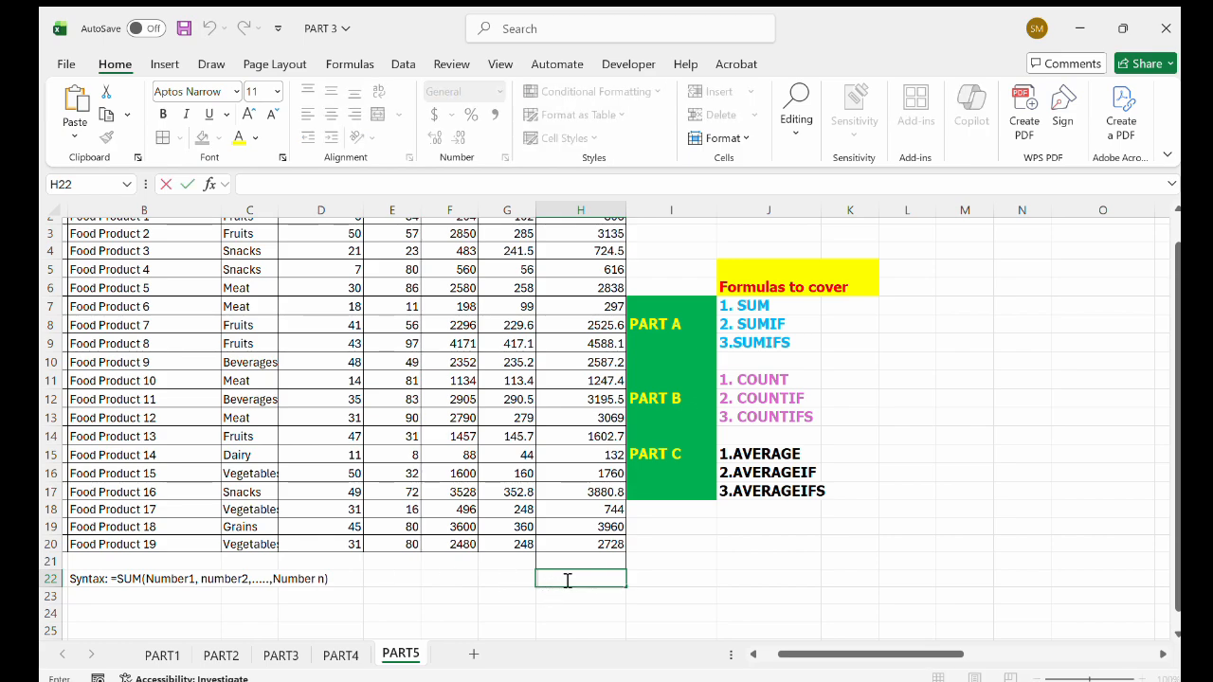
pyautogui.click(683, 564)
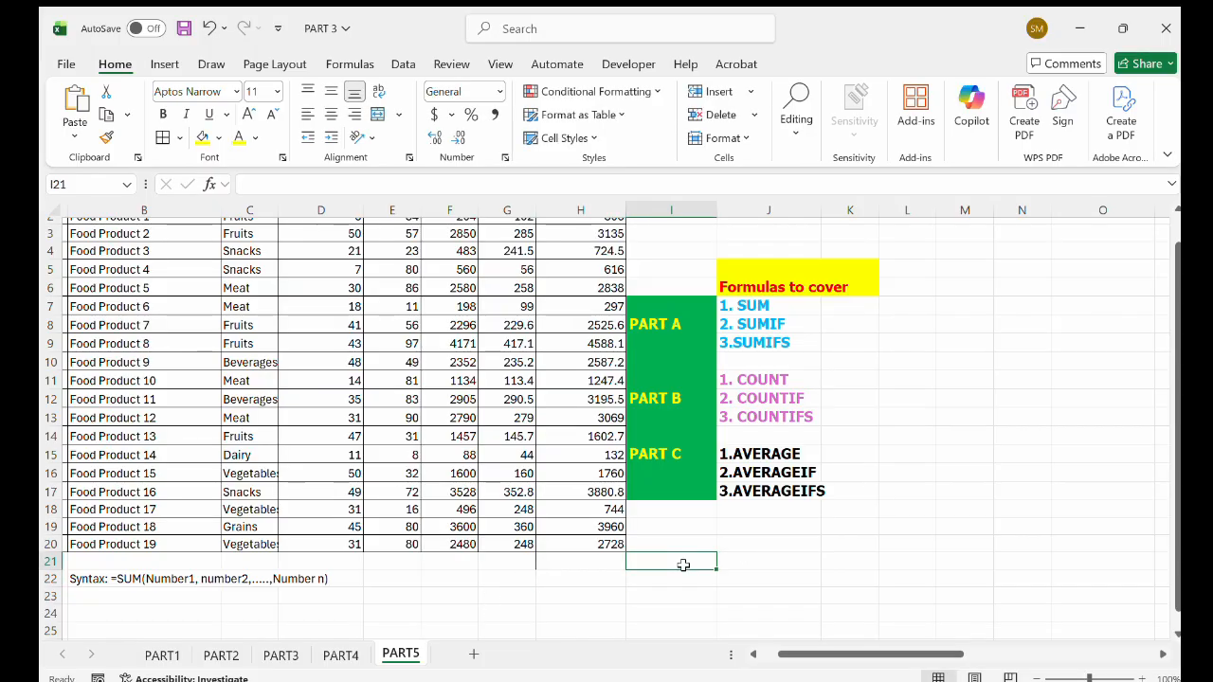
pyautogui.click(850, 542)
pyautogui.click(917, 420)
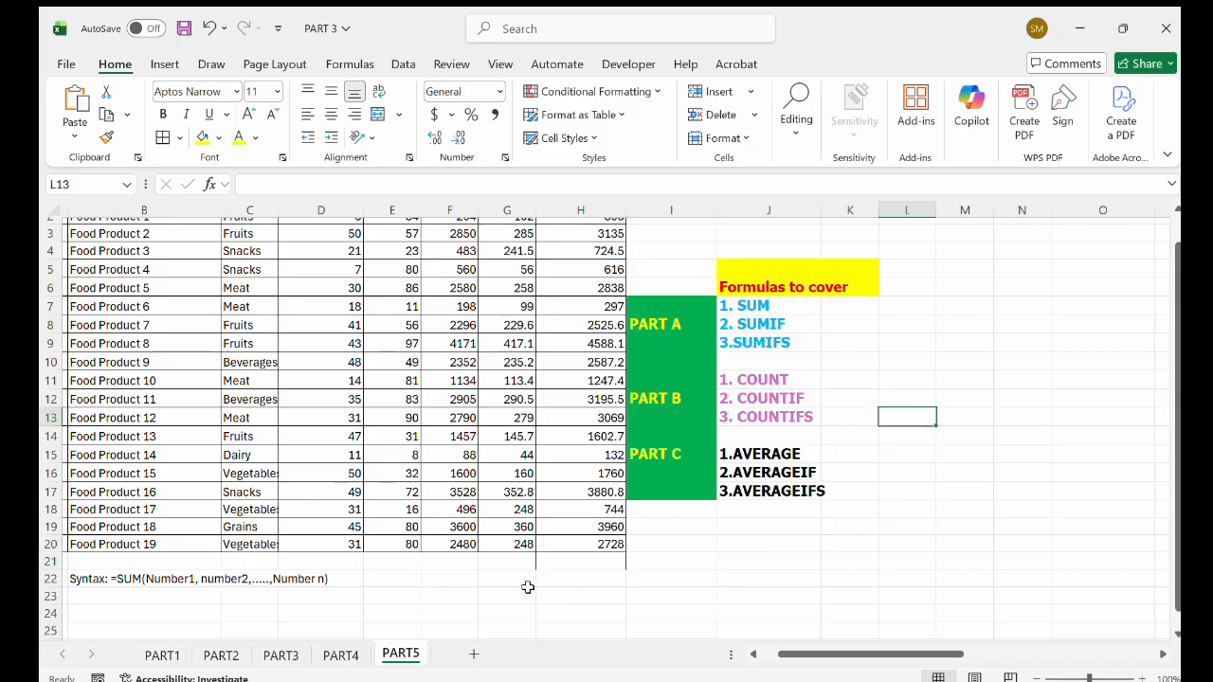
# Total the Final amount column in cell H22 with =SUM(H2:H20)
pyautogui.click(563, 580)
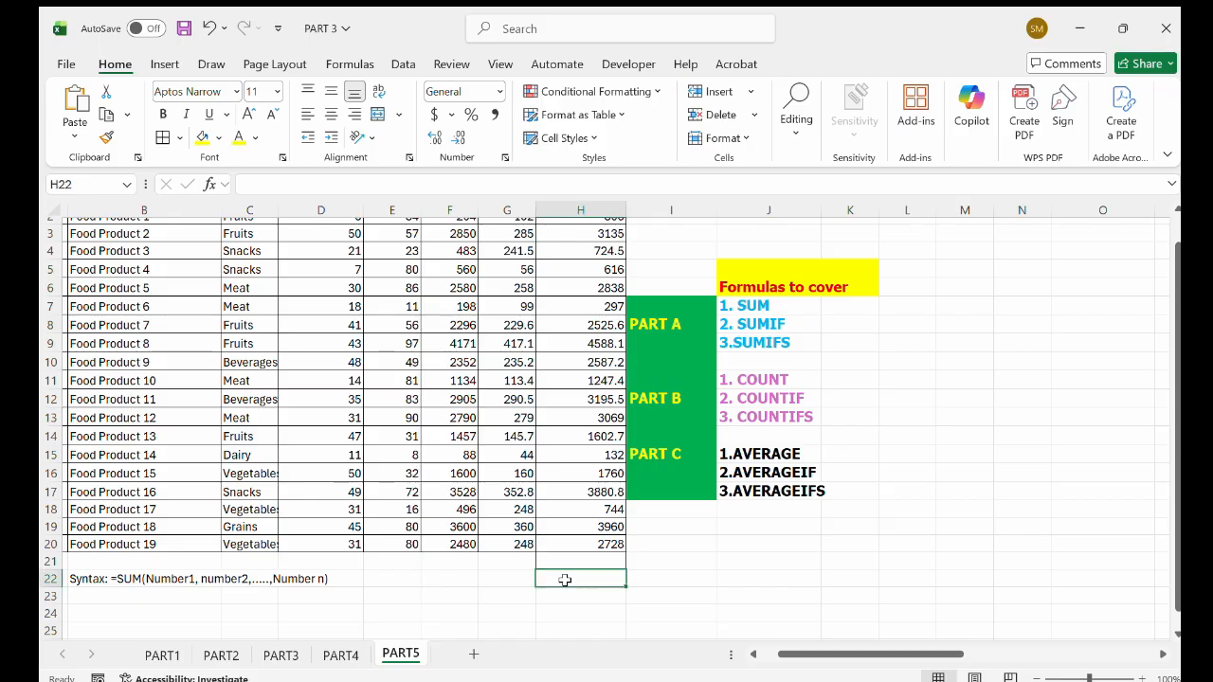
pyautogui.write('=SUM')
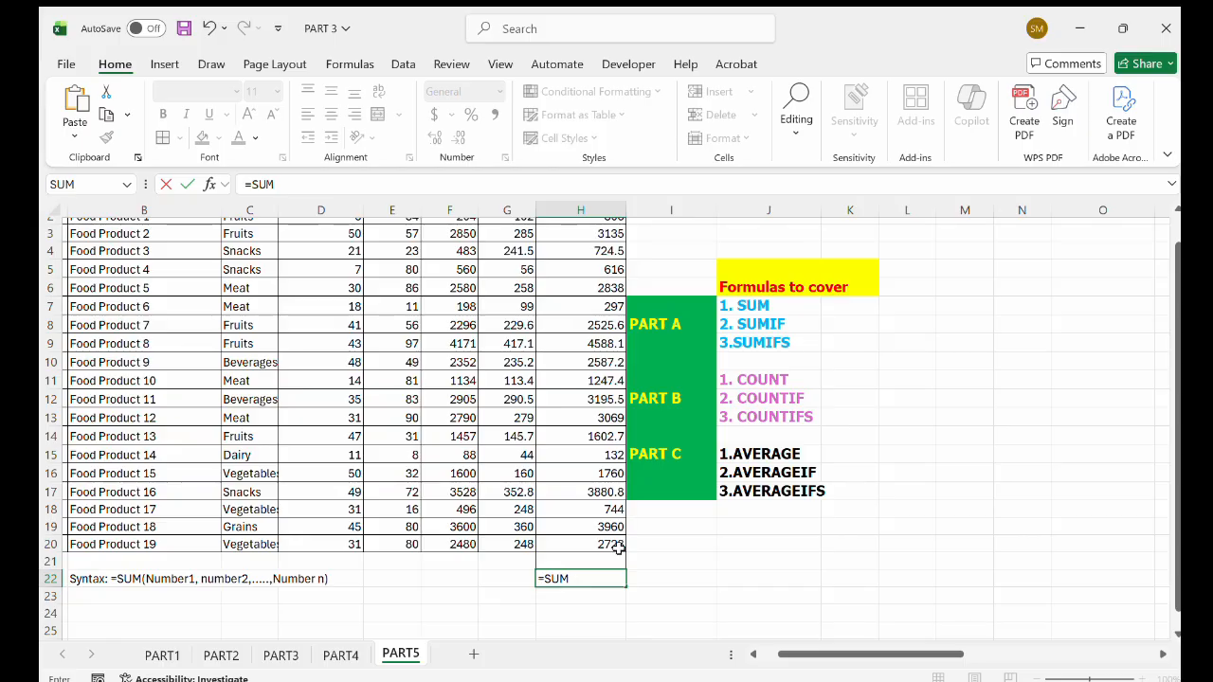
pyautogui.write('(')
pyautogui.scroll(1, 563, 365)
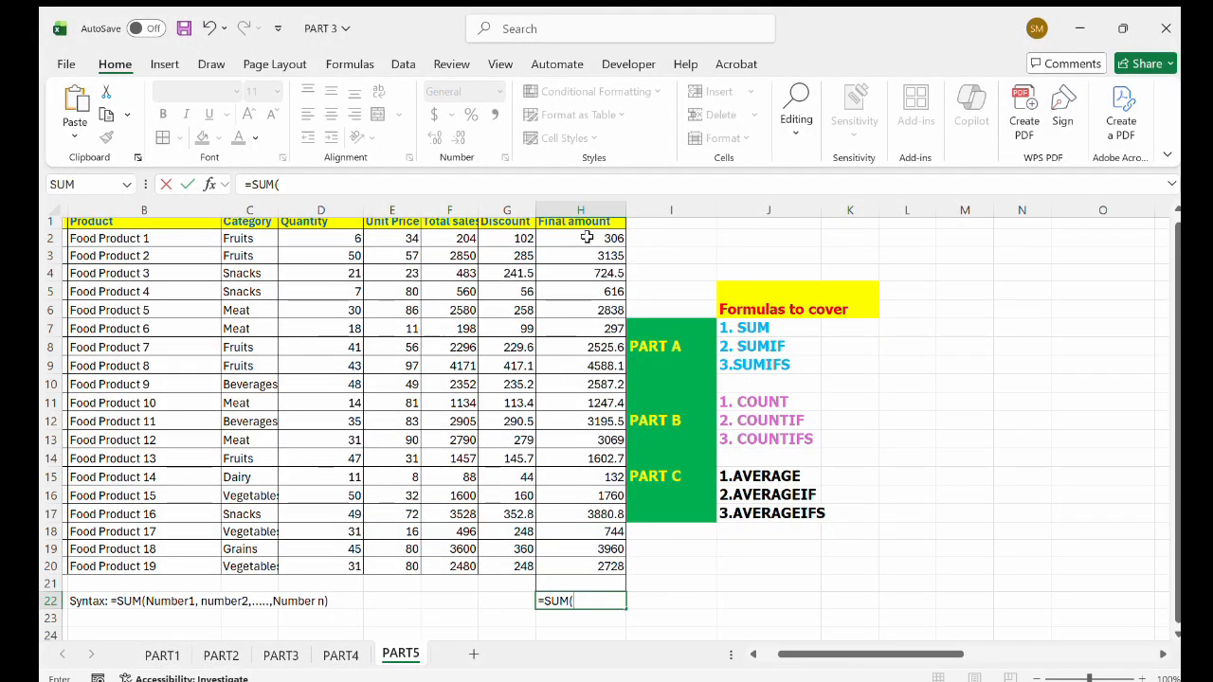
pyautogui.moveTo(587, 238); pyautogui.dragTo(610, 558)
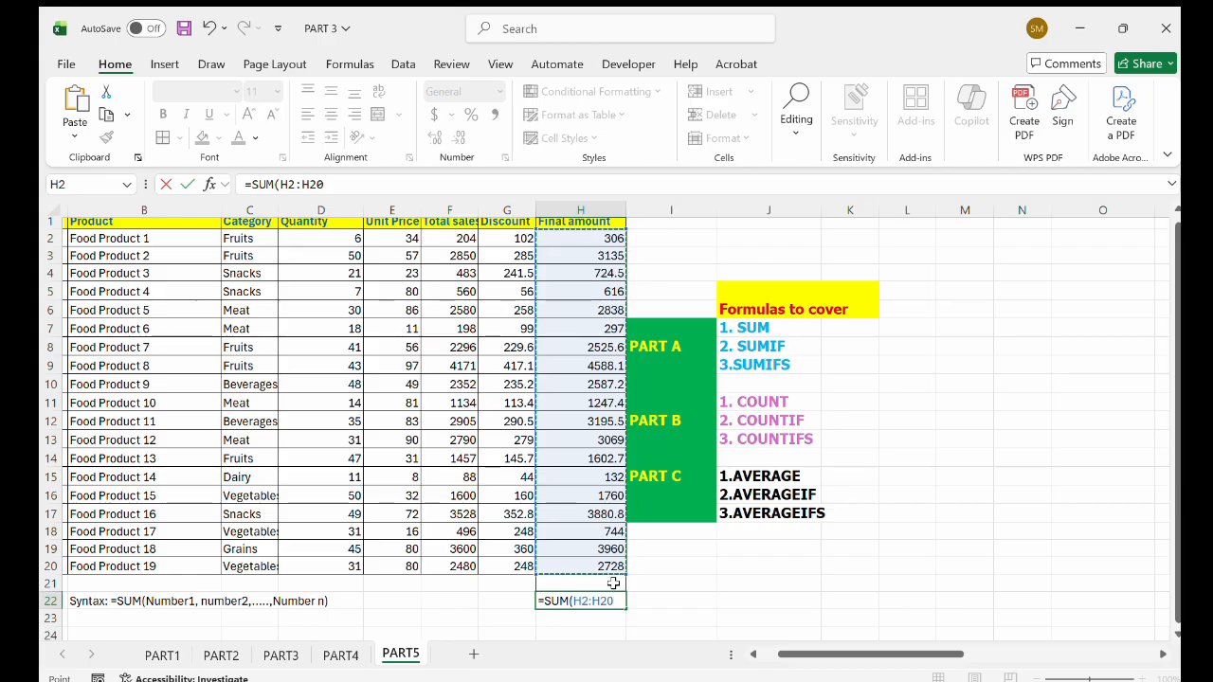
pyautogui.write(')')
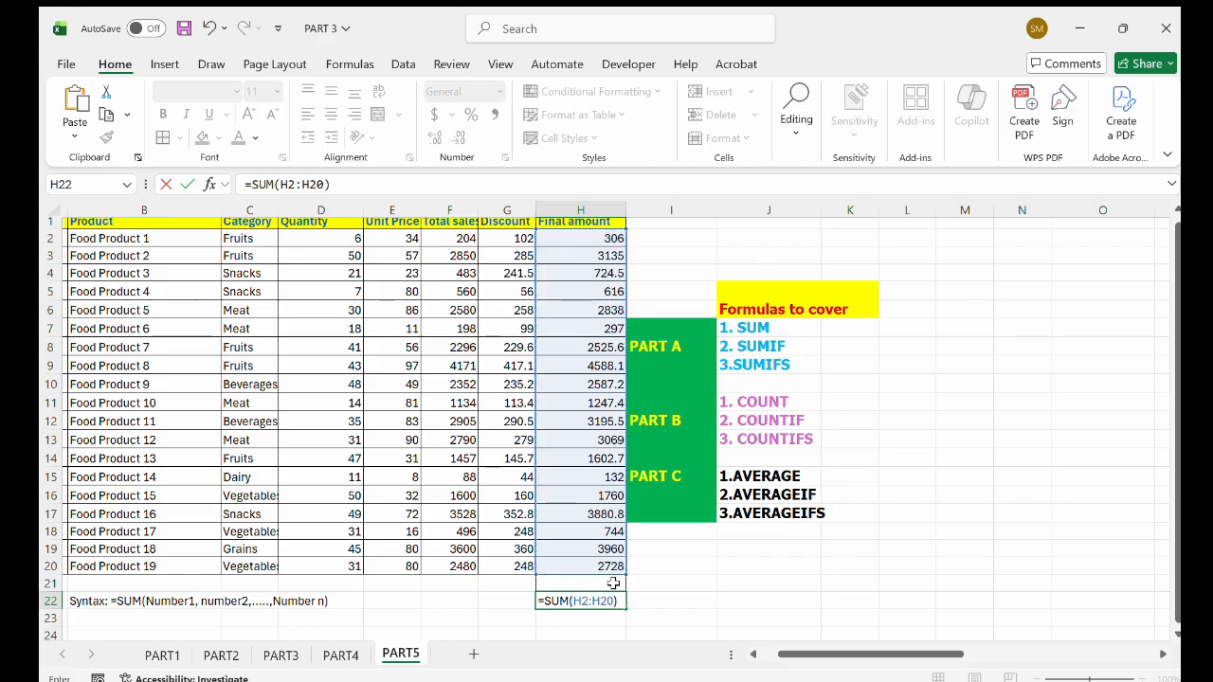
pyautogui.press('Return')
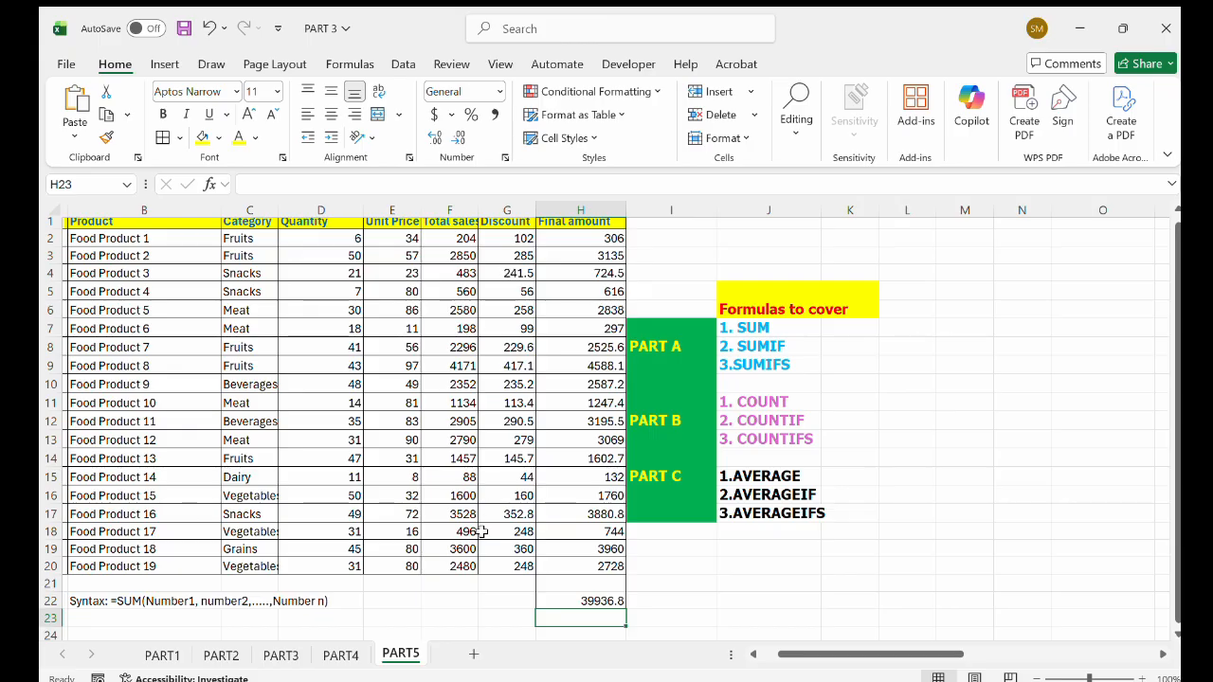
# Total the Discount column in cell G22 with =SUM(G2:G20)
pyautogui.click(506, 599)
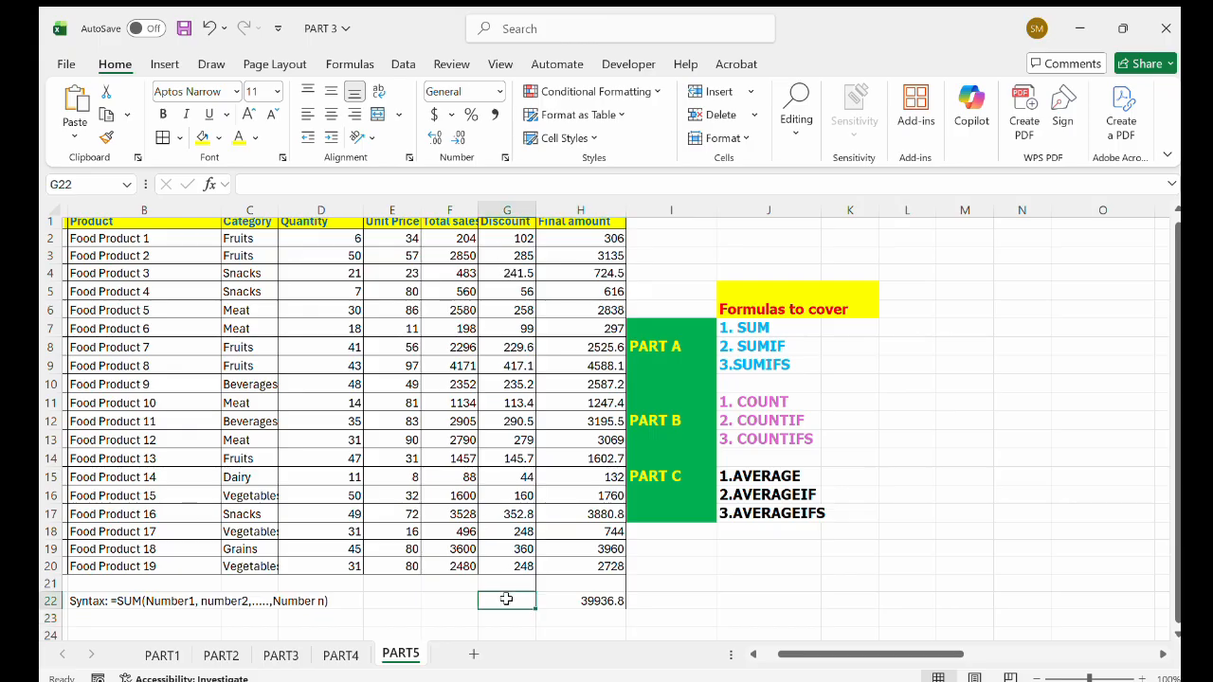
pyautogui.write('=')
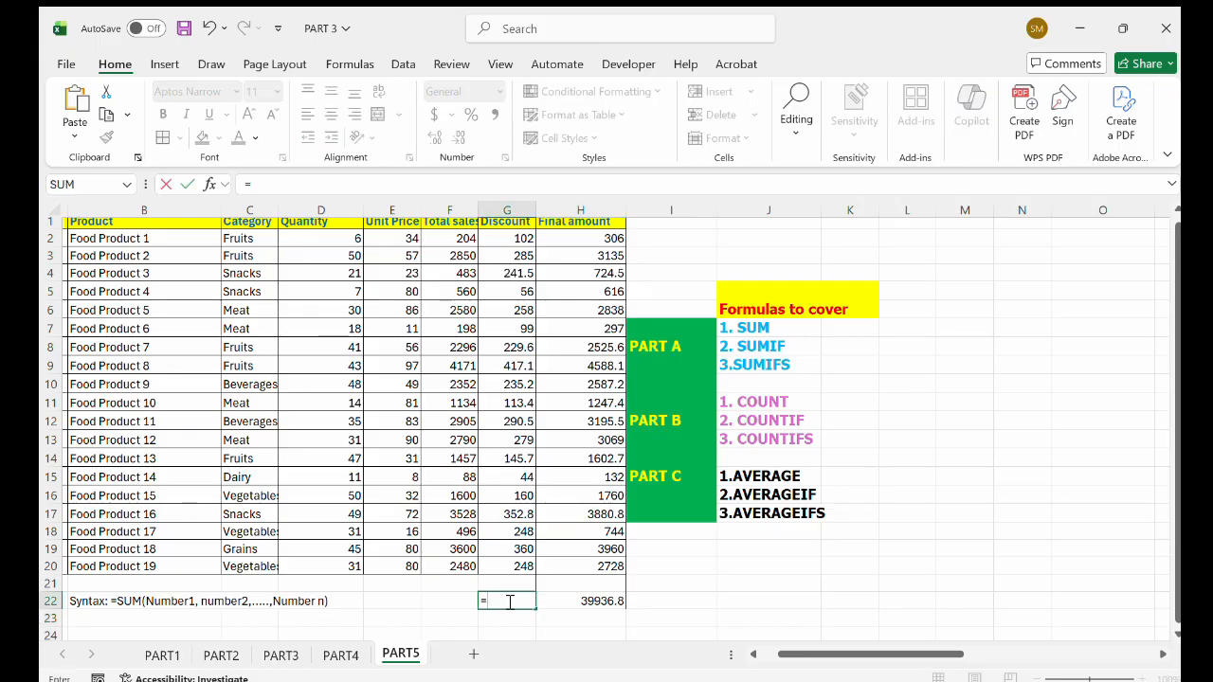
pyautogui.write('SUM')
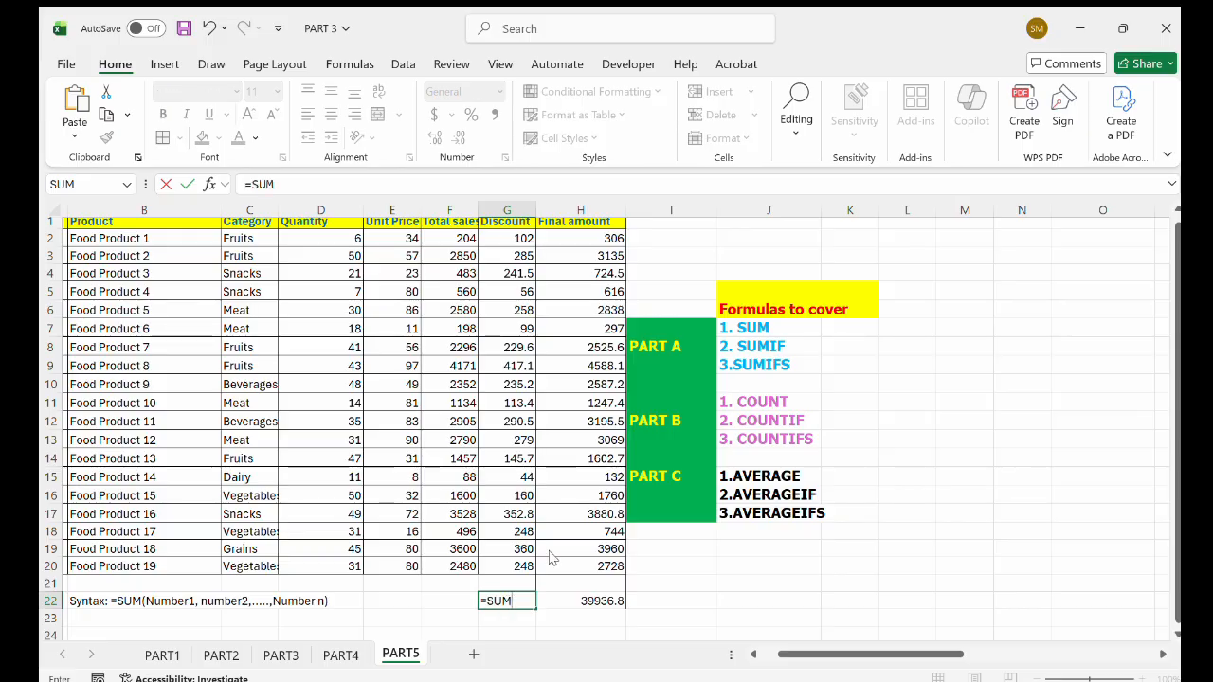
pyautogui.write('(')
pyautogui.moveTo(500, 233); pyautogui.dragTo(526, 557)
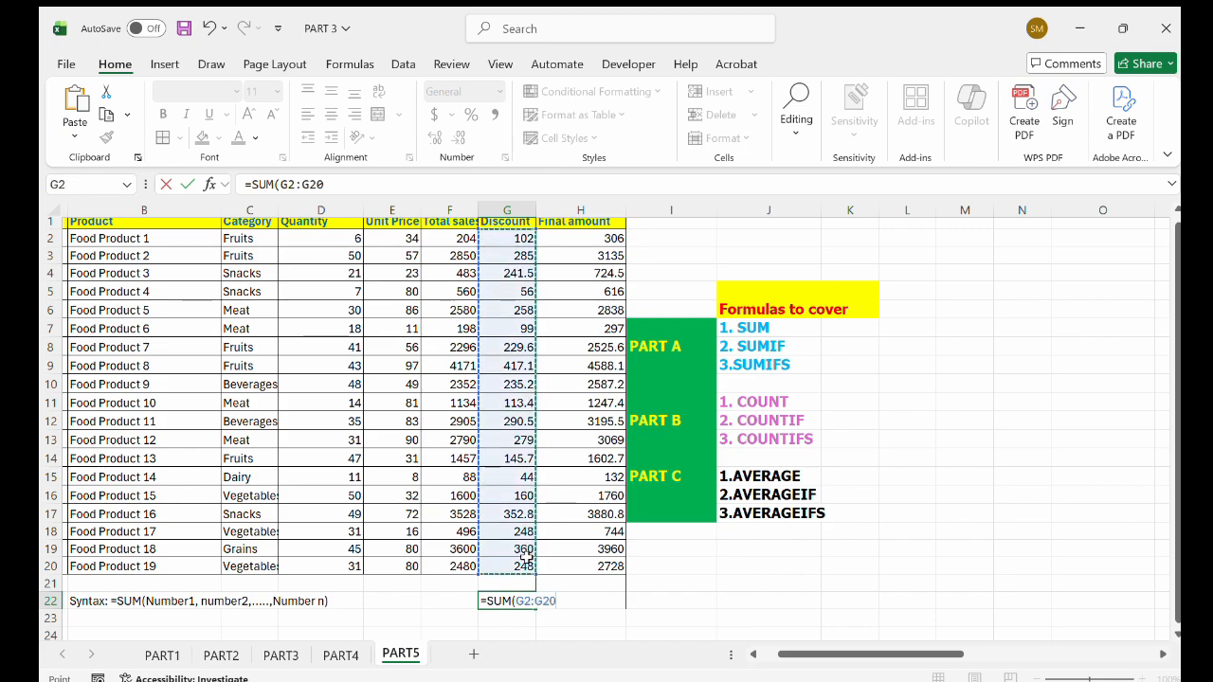
pyautogui.write(')')
pyautogui.press('Return')
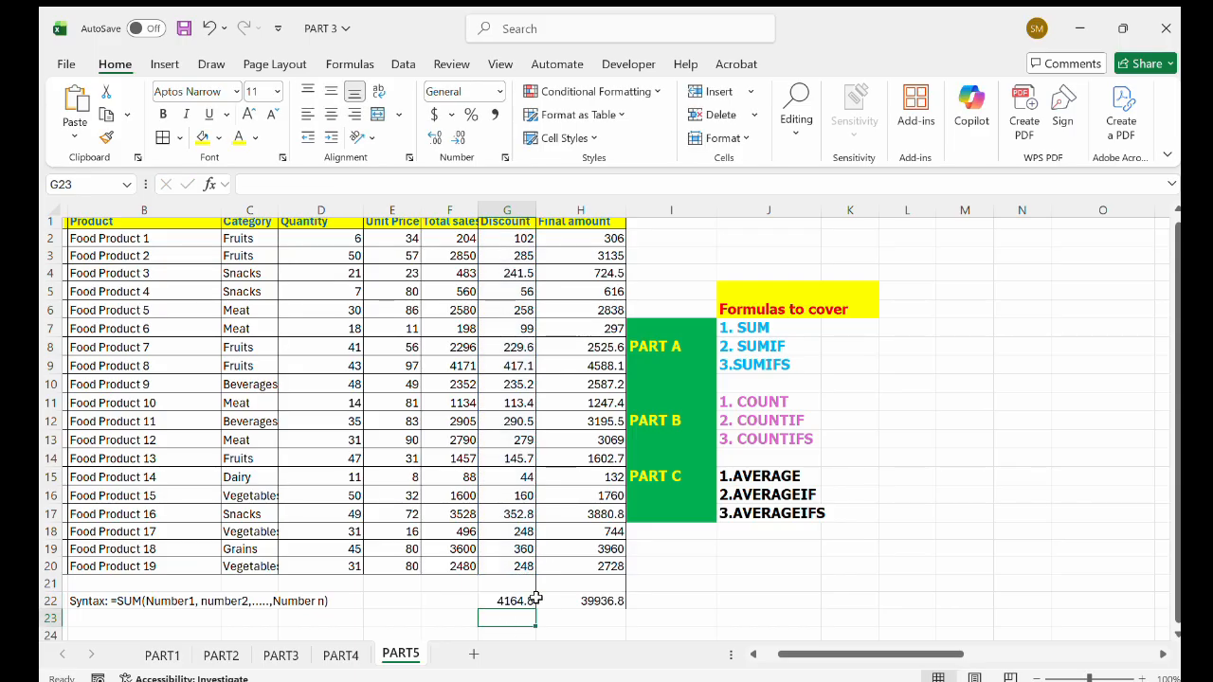
# Sum the Food Product 1 row from Quantity through Final amount in cell I2 with =SUM(D2:H2)
pyautogui.click(680, 238)
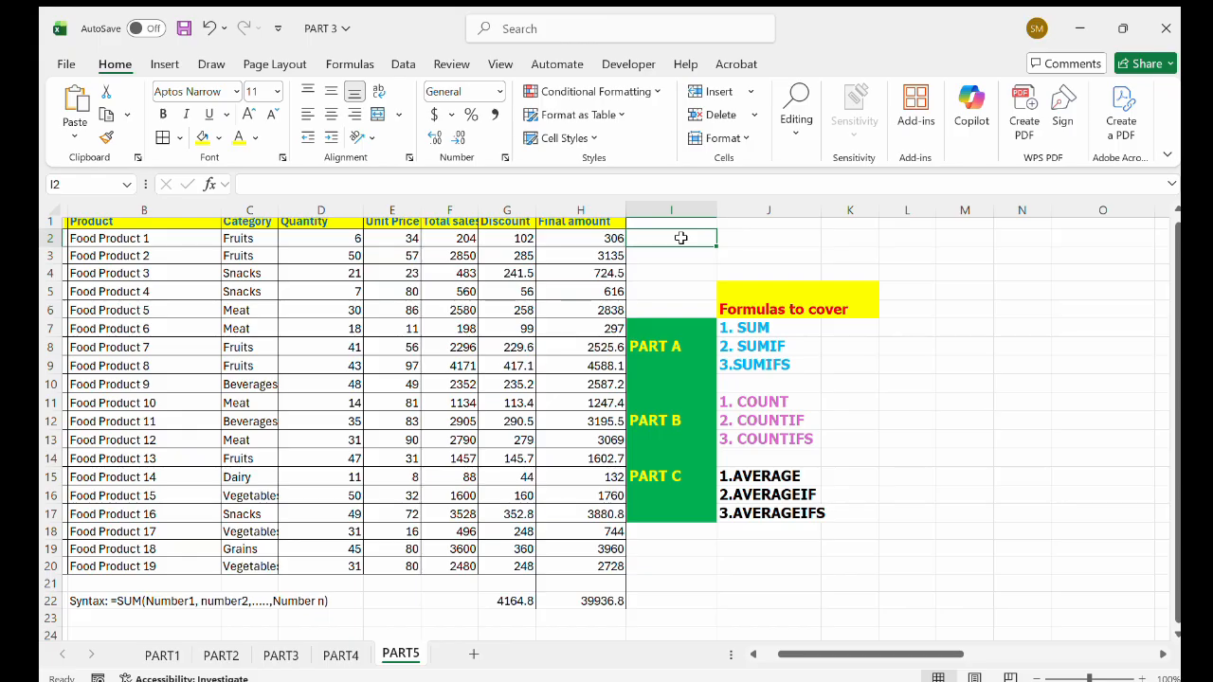
pyautogui.write('=')
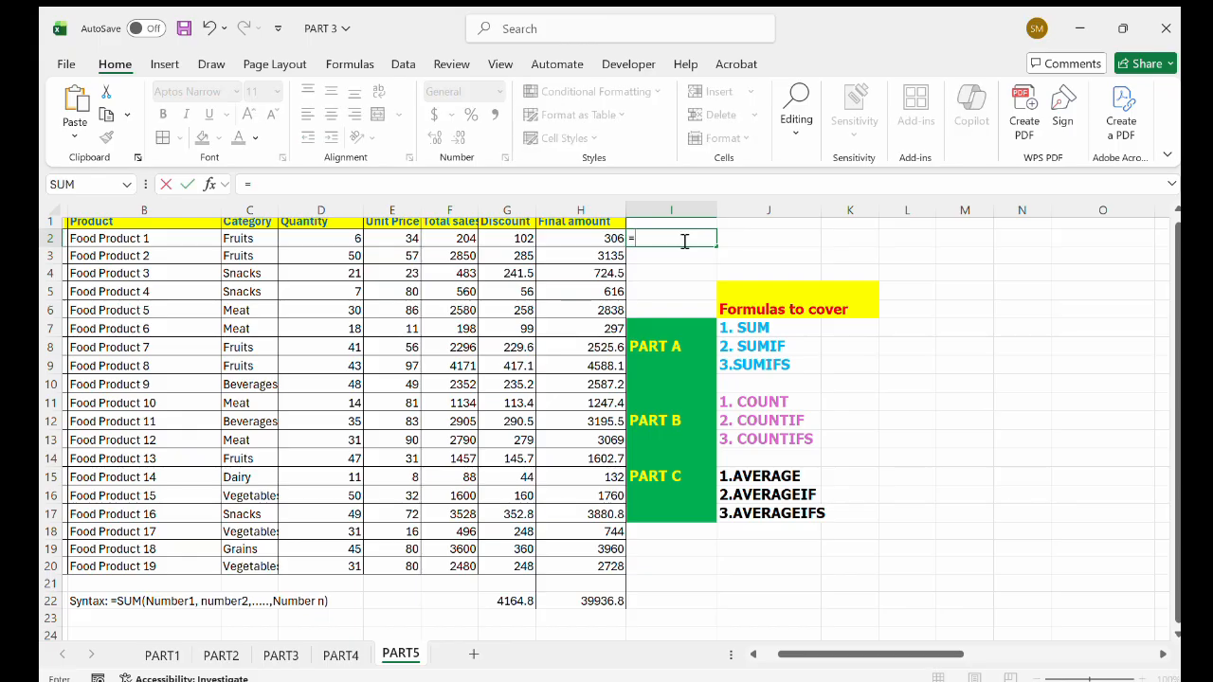
pyautogui.write('SUM(')
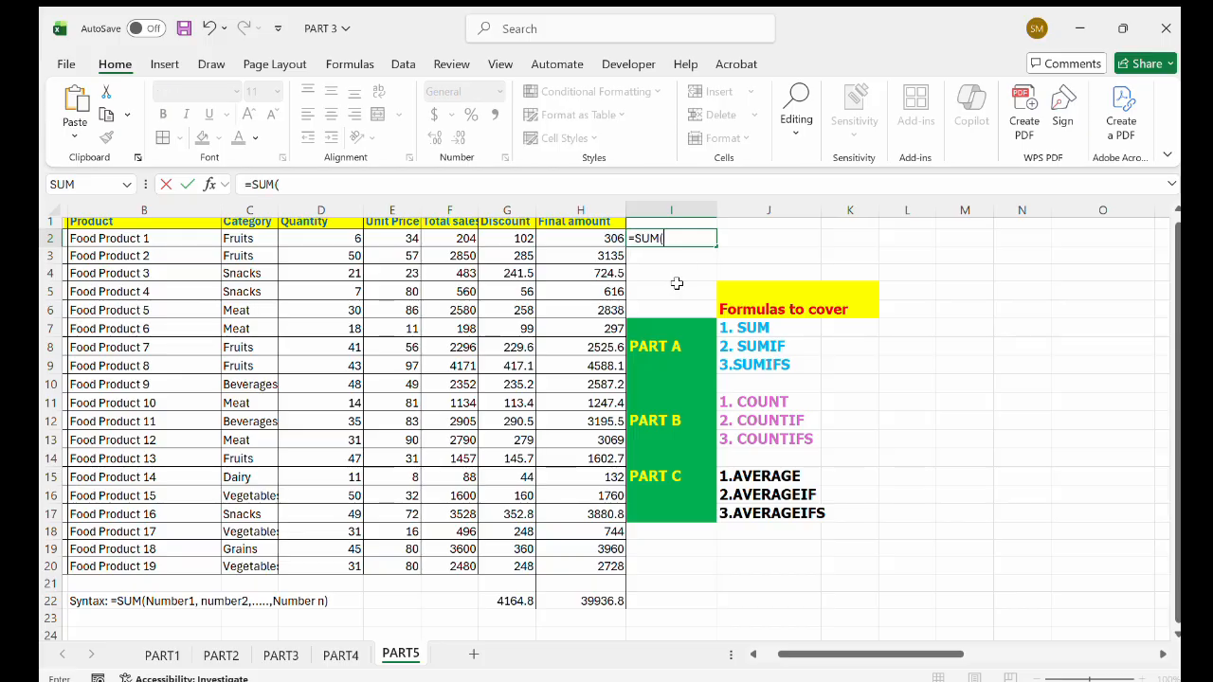
pyautogui.click(354, 236)
pyautogui.moveTo(354, 237); pyautogui.dragTo(571, 236)
pyautogui.write(')')
pyautogui.press('Return')
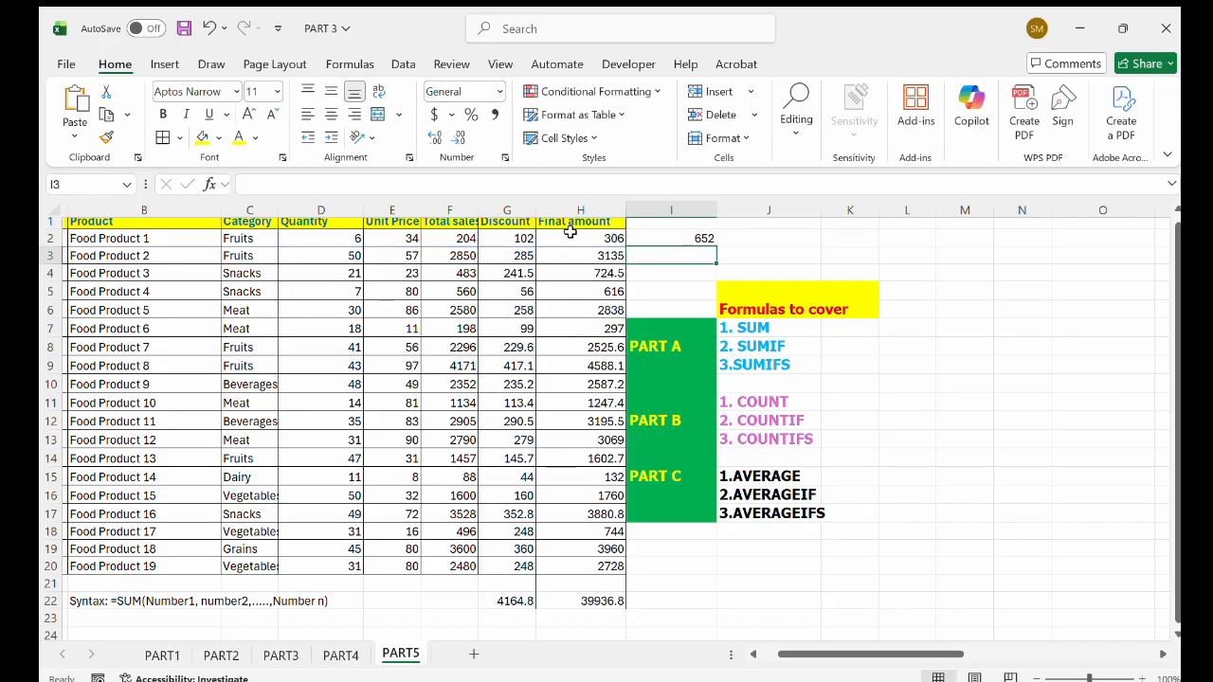
pyautogui.click(704, 239)
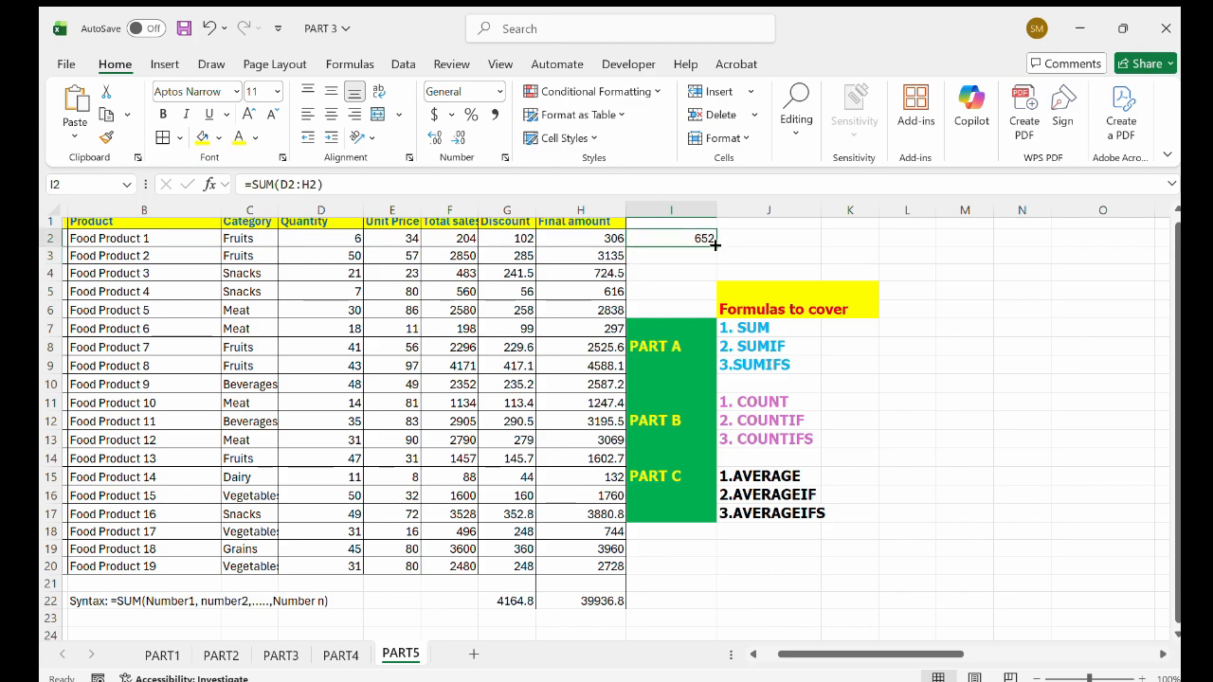
pyautogui.hscroll(2, 688, 352)
pyautogui.click(688, 351)
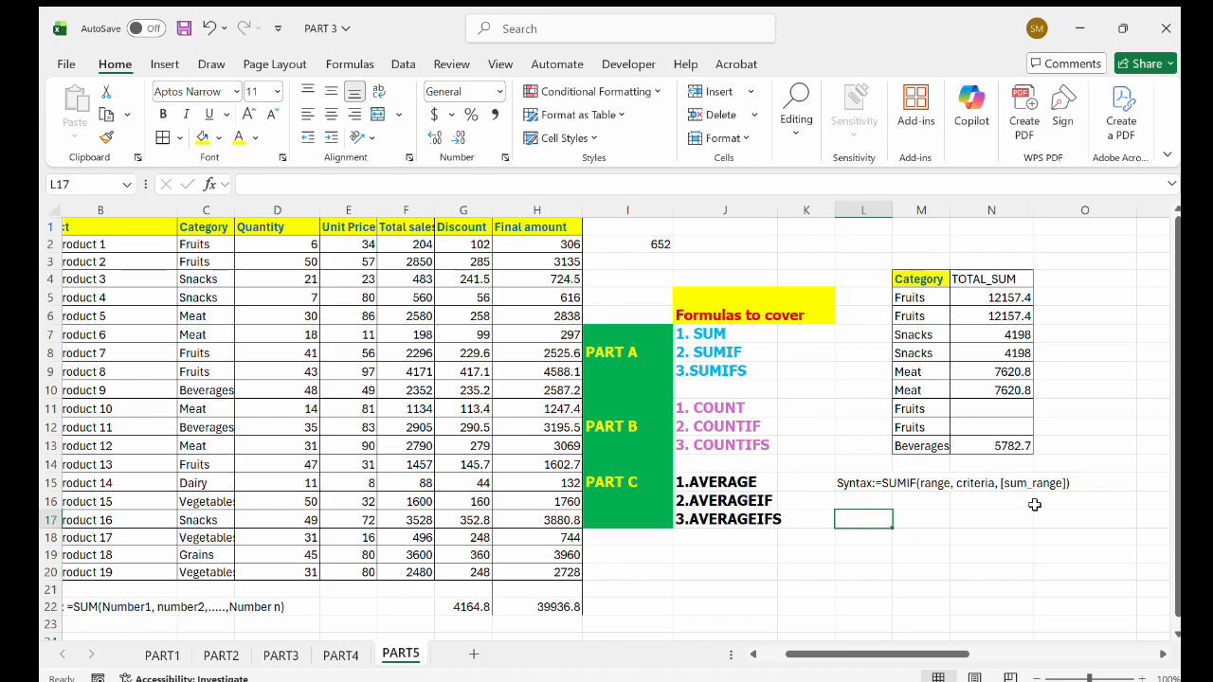
pyautogui.click(783, 372)
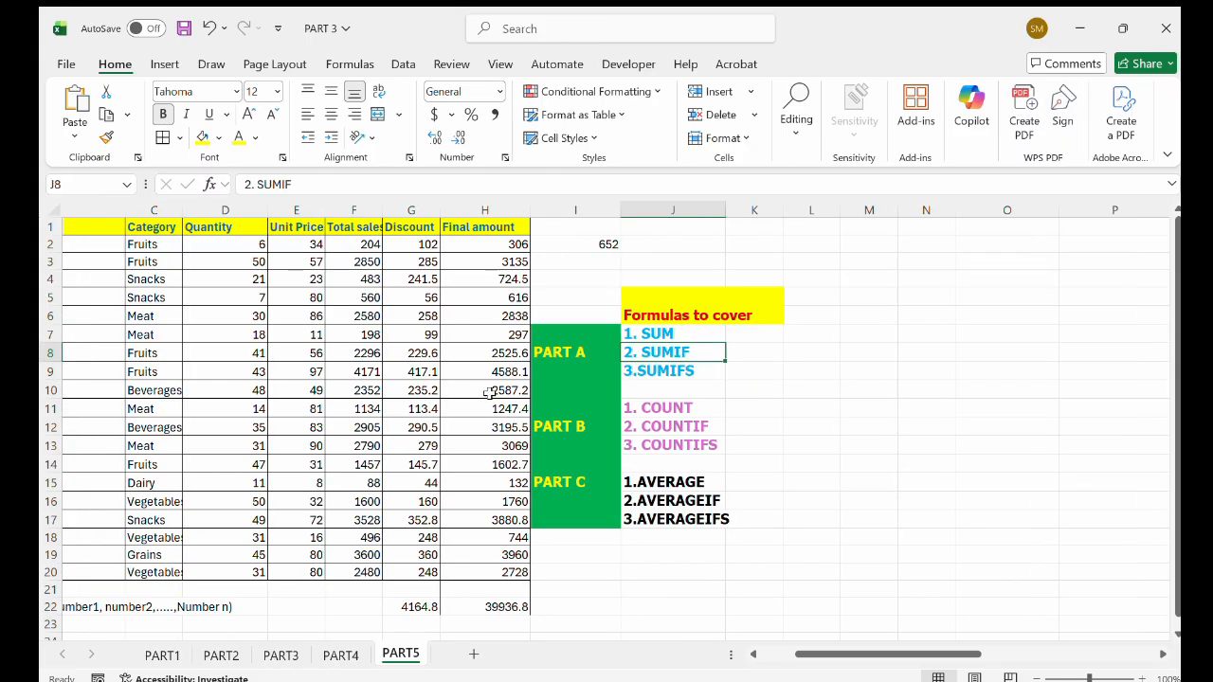
pyautogui.hscroll(-1, 489, 393)
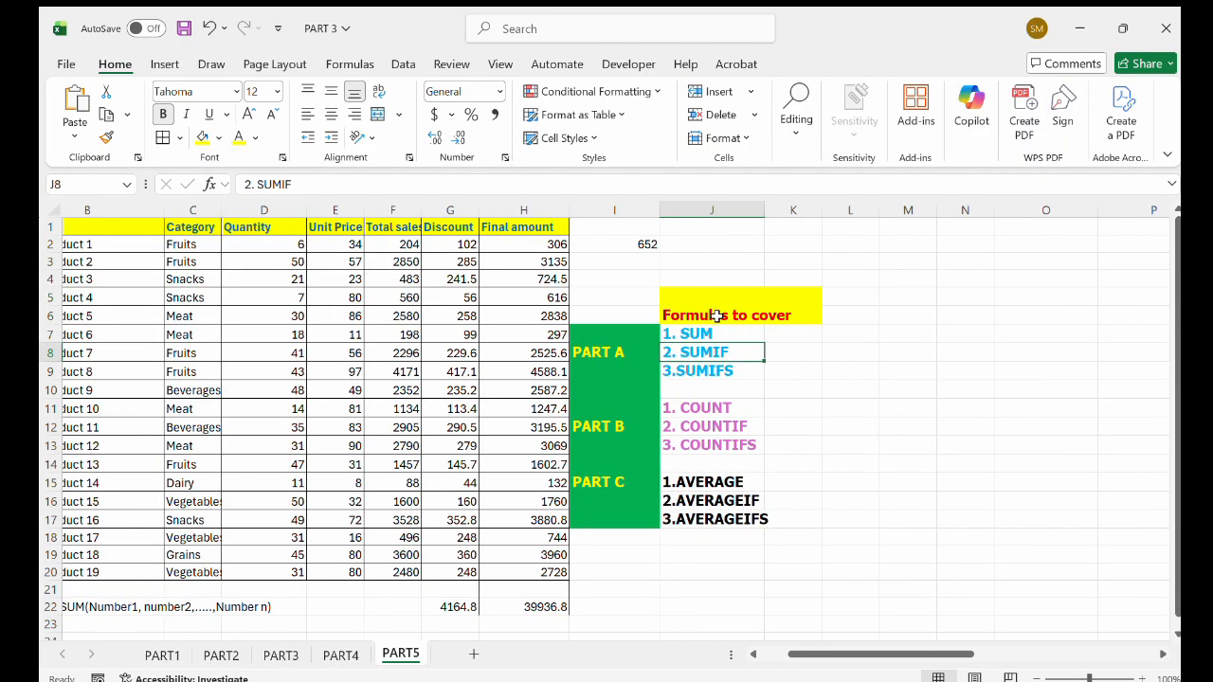
# Copy the Category cells C1:C10 to a new table starting at M4 and enter the header TOTAL_SUM in N4
pyautogui.hscroll(2, 717, 315)
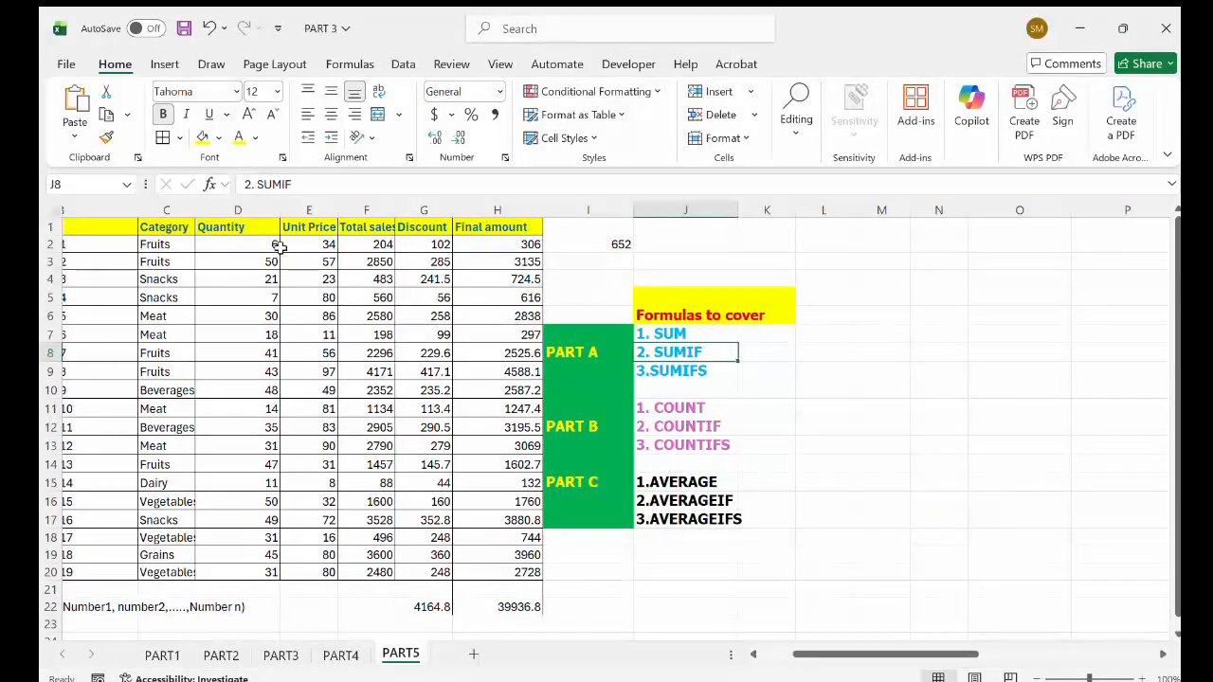
pyautogui.moveTo(163, 230); pyautogui.dragTo(193, 391)
pyautogui.hotkey('ctrl', 'c')
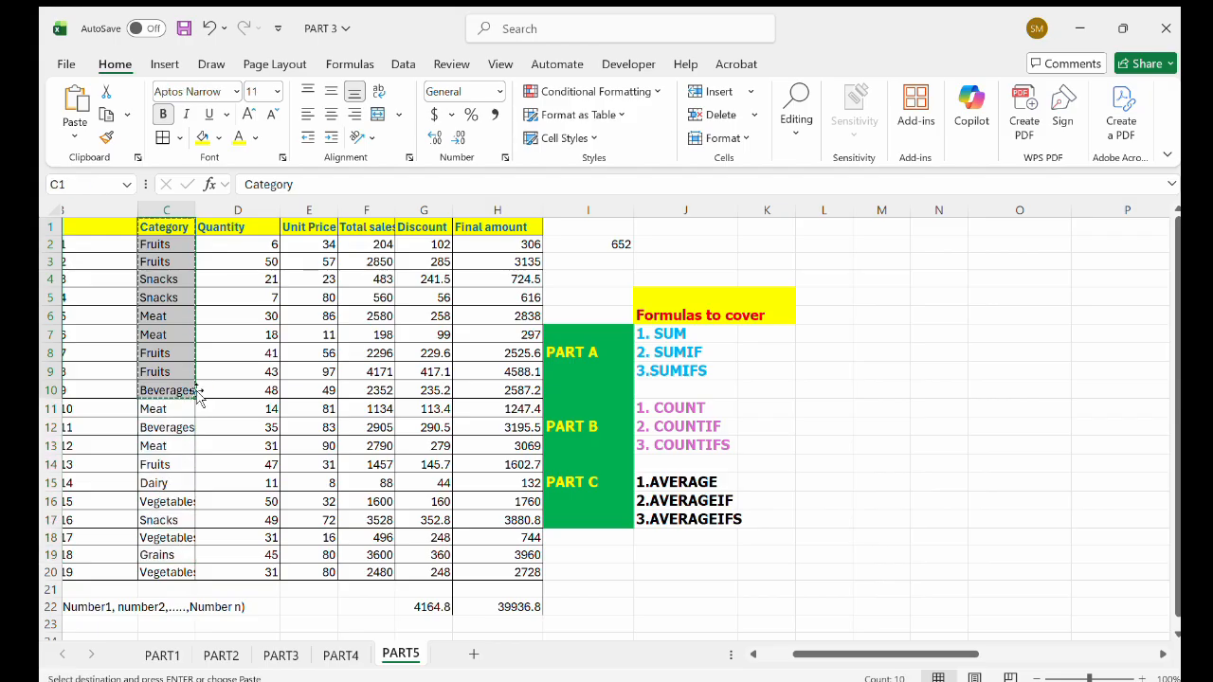
pyautogui.click(861, 279)
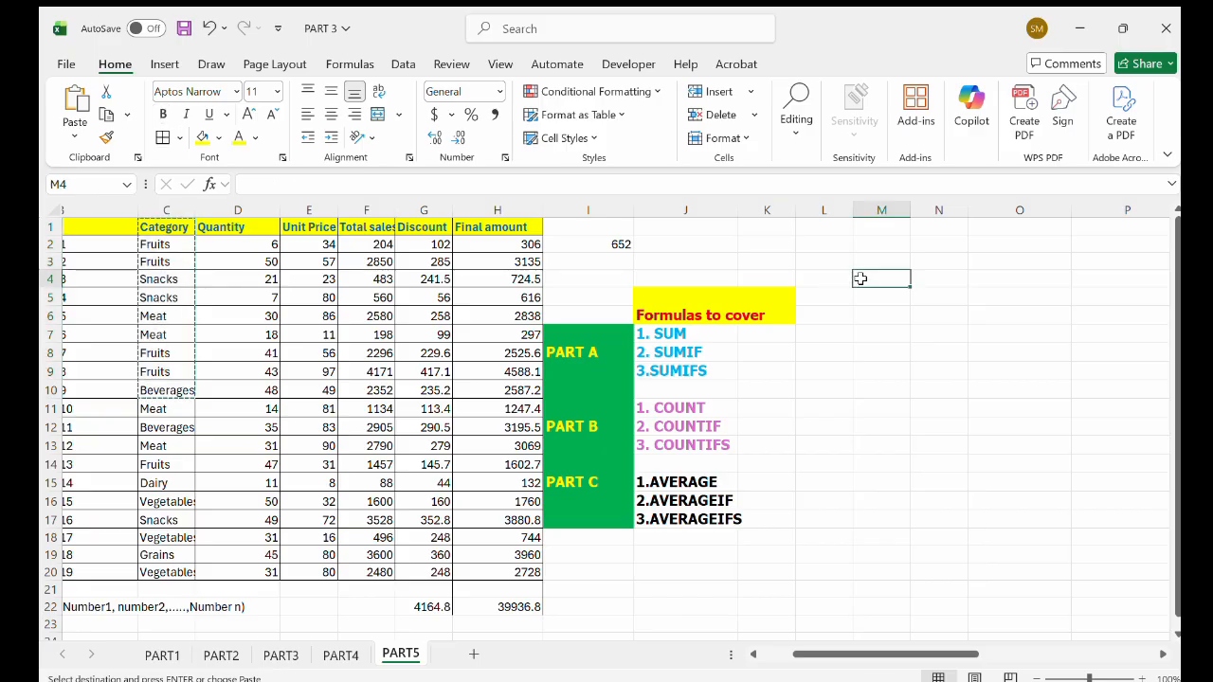
pyautogui.hotkey('ctrl', 'v')
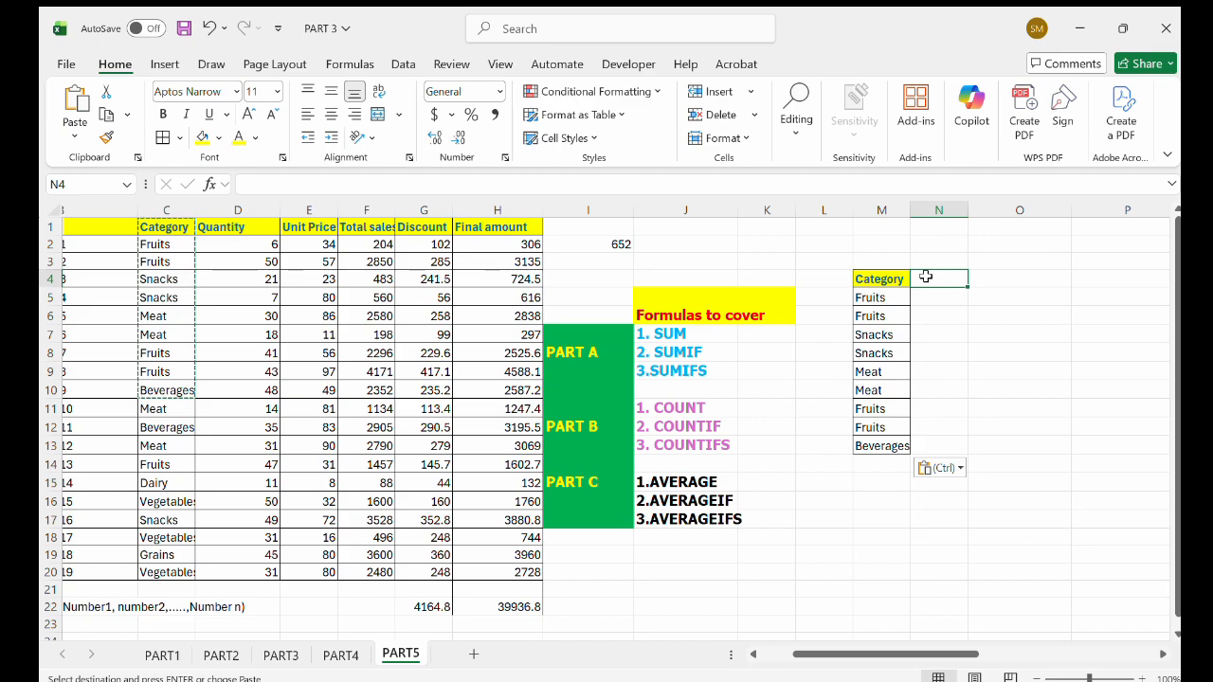
pyautogui.write('TOTAL')
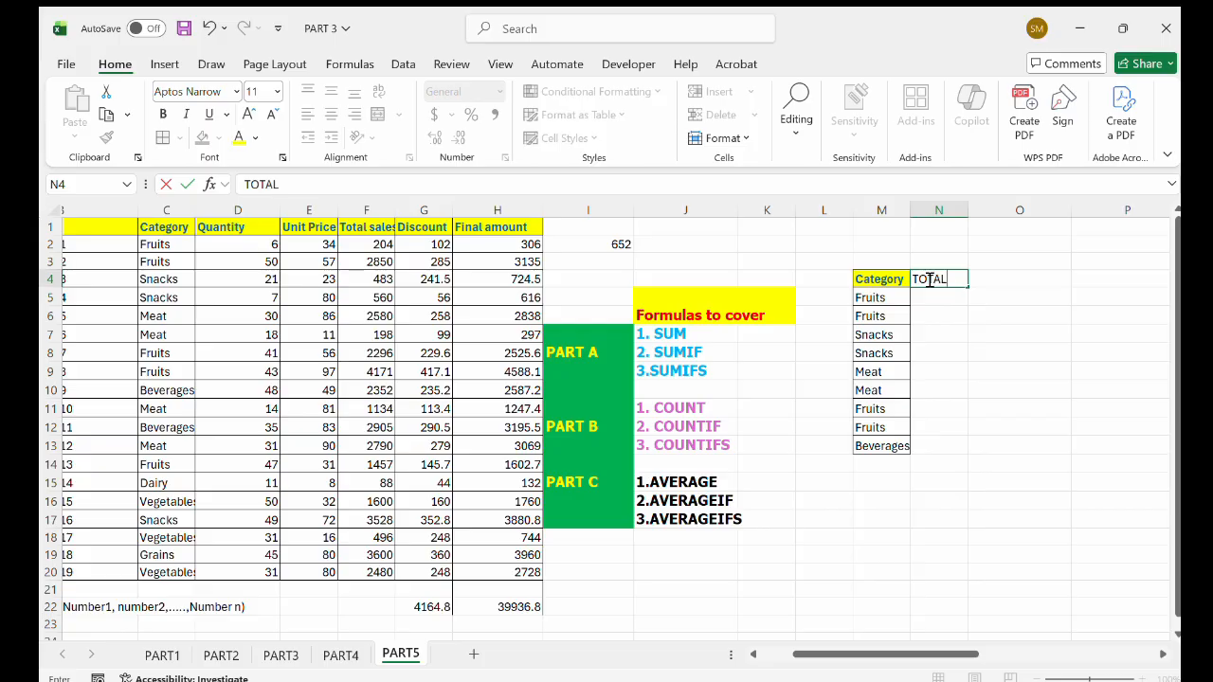
pyautogui.write('_SUM')
# Add cell borders to the new table M4:N13 and widen column N to fit the TOTAL_SUM header
pyautogui.moveTo(881, 278); pyautogui.dragTo(957, 446)
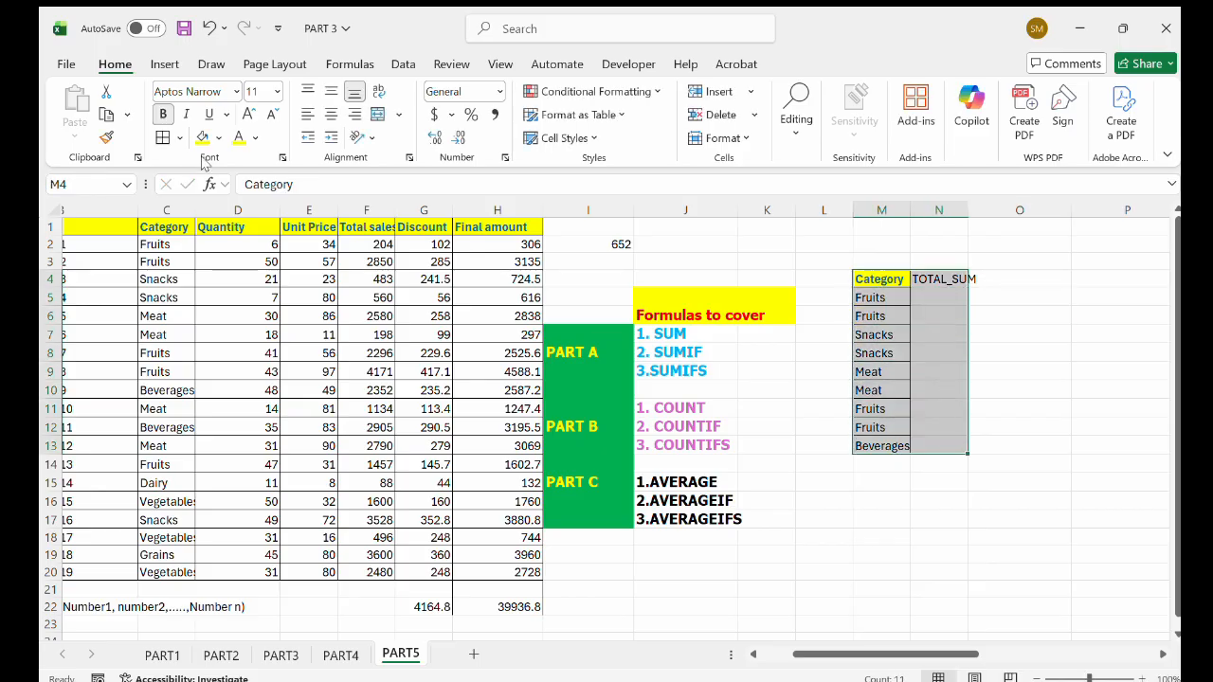
pyautogui.click(163, 140)
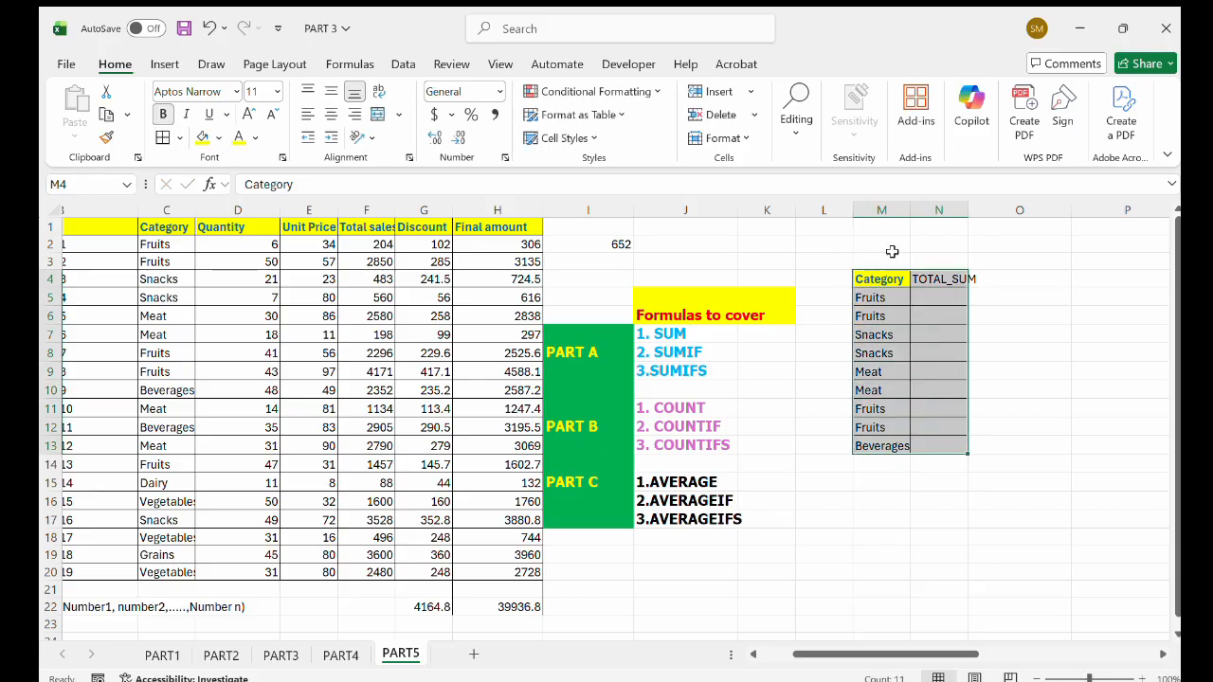
pyautogui.moveTo(969, 214); pyautogui.dragTo(993, 216)
# Total the Fruits final amounts in cell N5 with =SUMIF(C1:C20,M5,H1:H20) and fill the formula down to N6
pyautogui.click(965, 293)
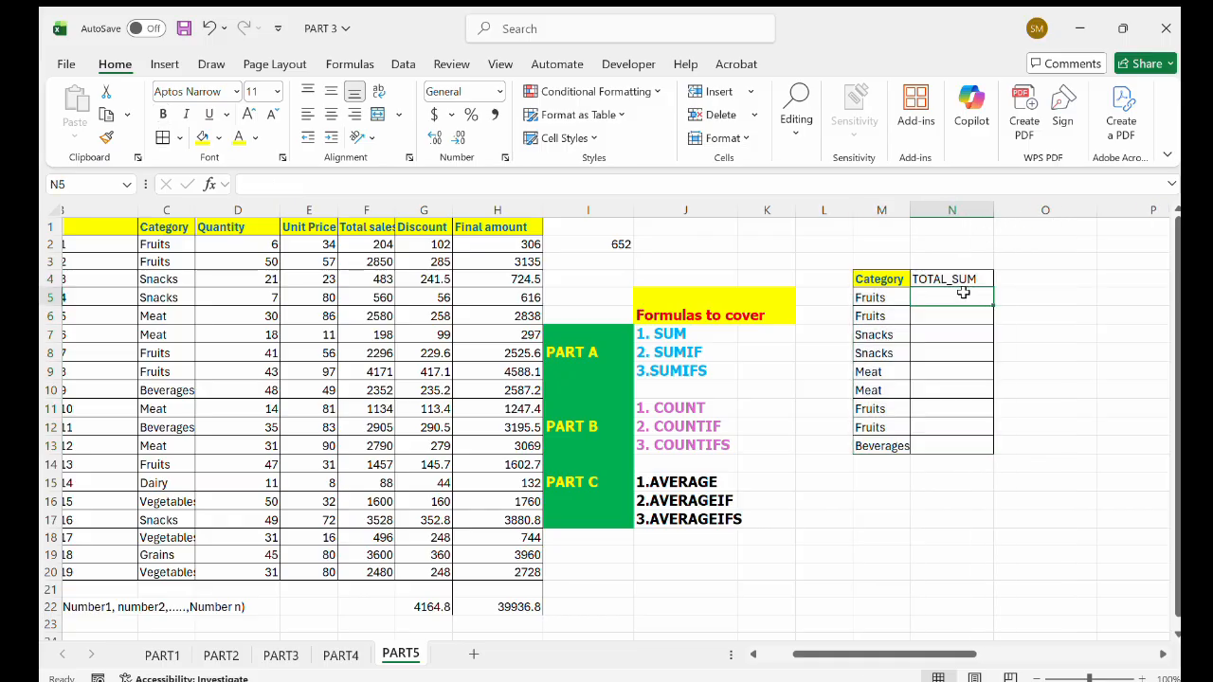
pyautogui.doubleClick(957, 297)
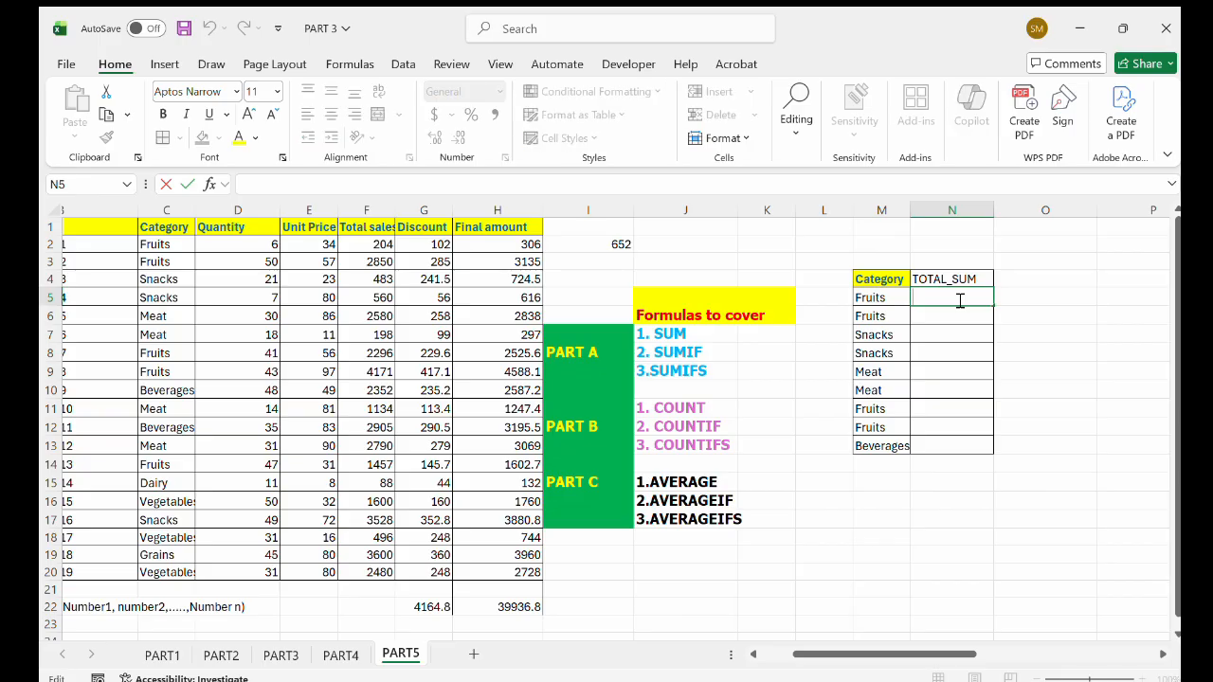
pyautogui.write('=SUMIF(')
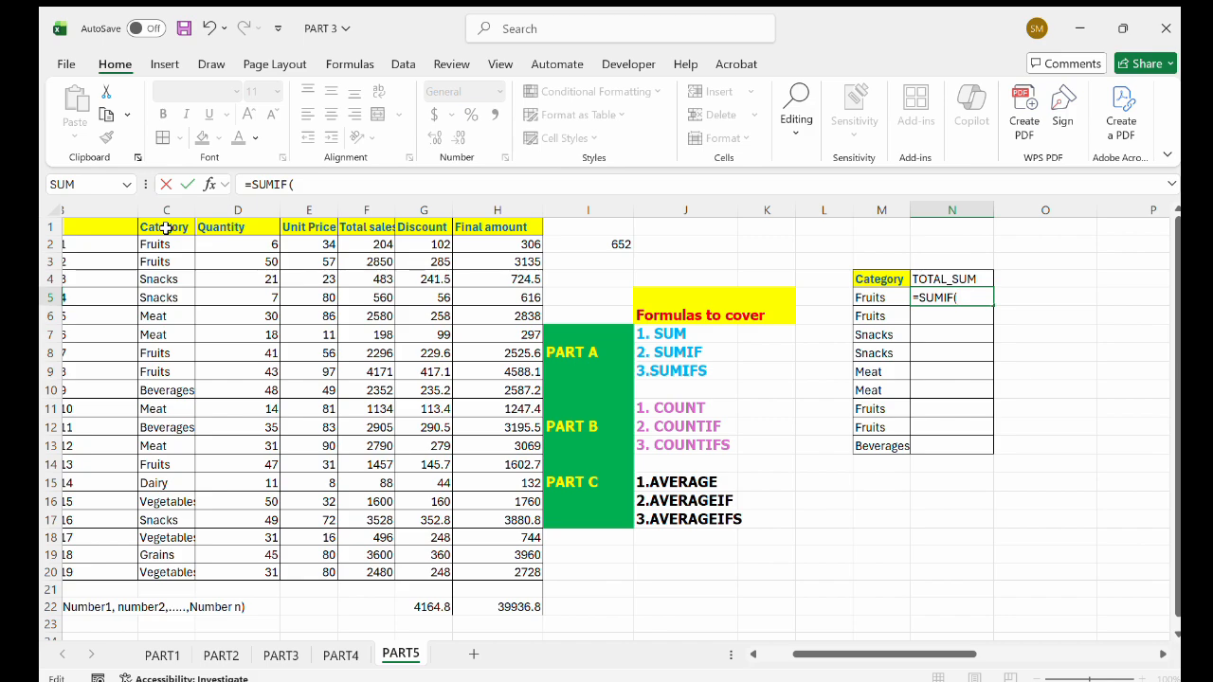
pyautogui.moveTo(166, 227); pyautogui.dragTo(171, 573)
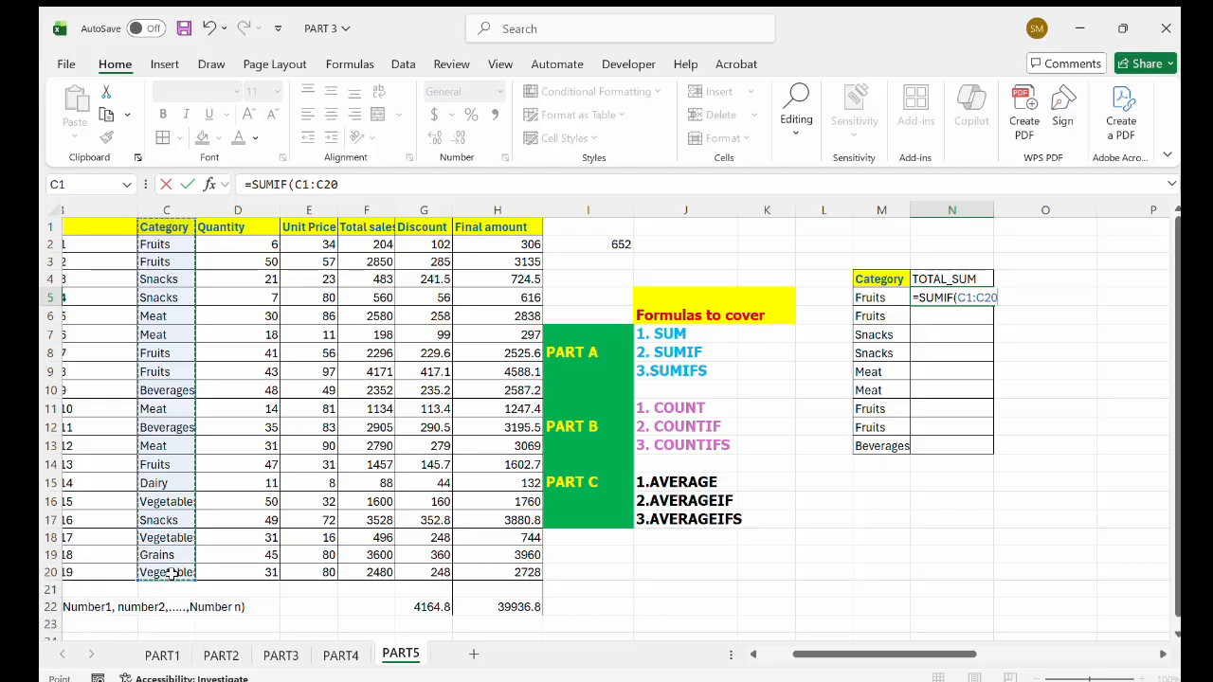
pyautogui.write(',')
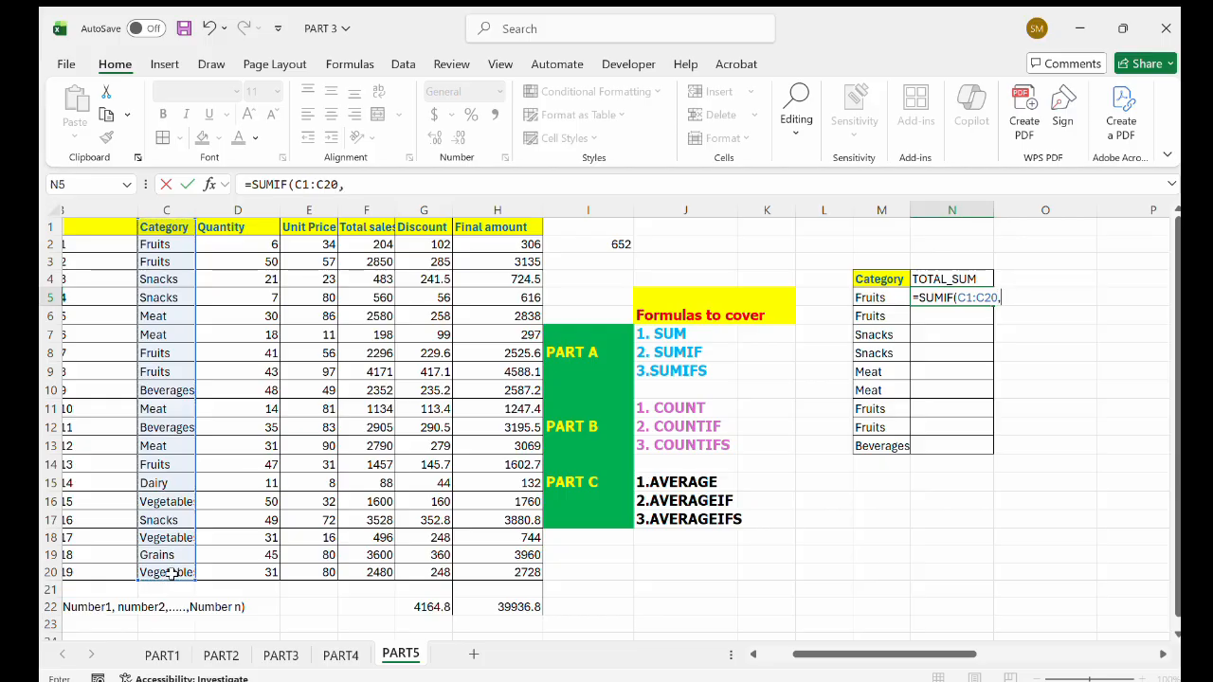
pyautogui.click(874, 298)
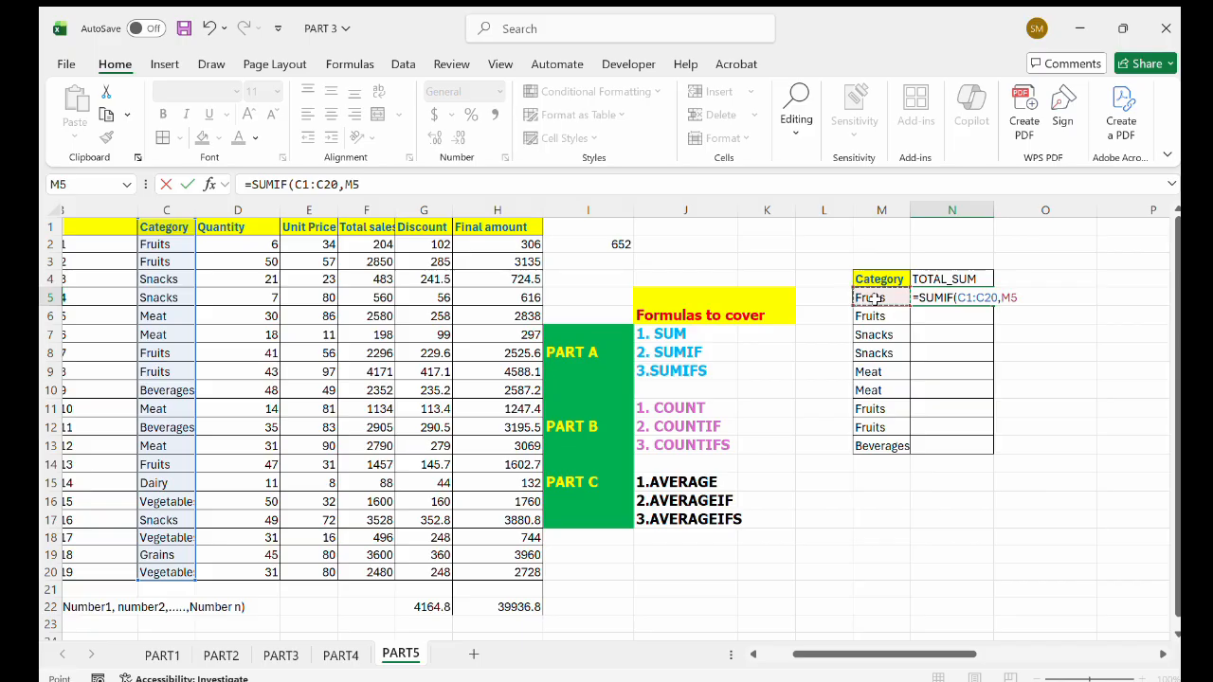
pyautogui.write(',')
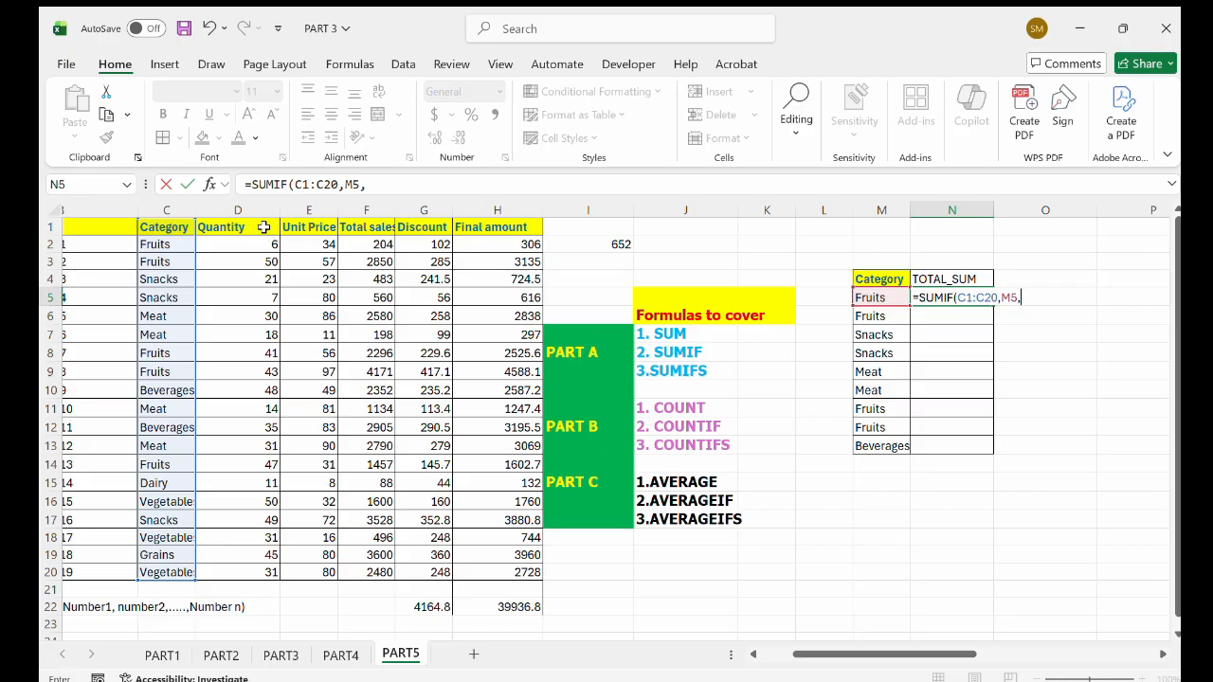
pyautogui.click(507, 228)
pyautogui.moveTo(507, 228)
pyautogui.mouseDown()
pyautogui.moveTo(512, 486)
pyautogui.moveTo(535, 585)
pyautogui.mouseUp()
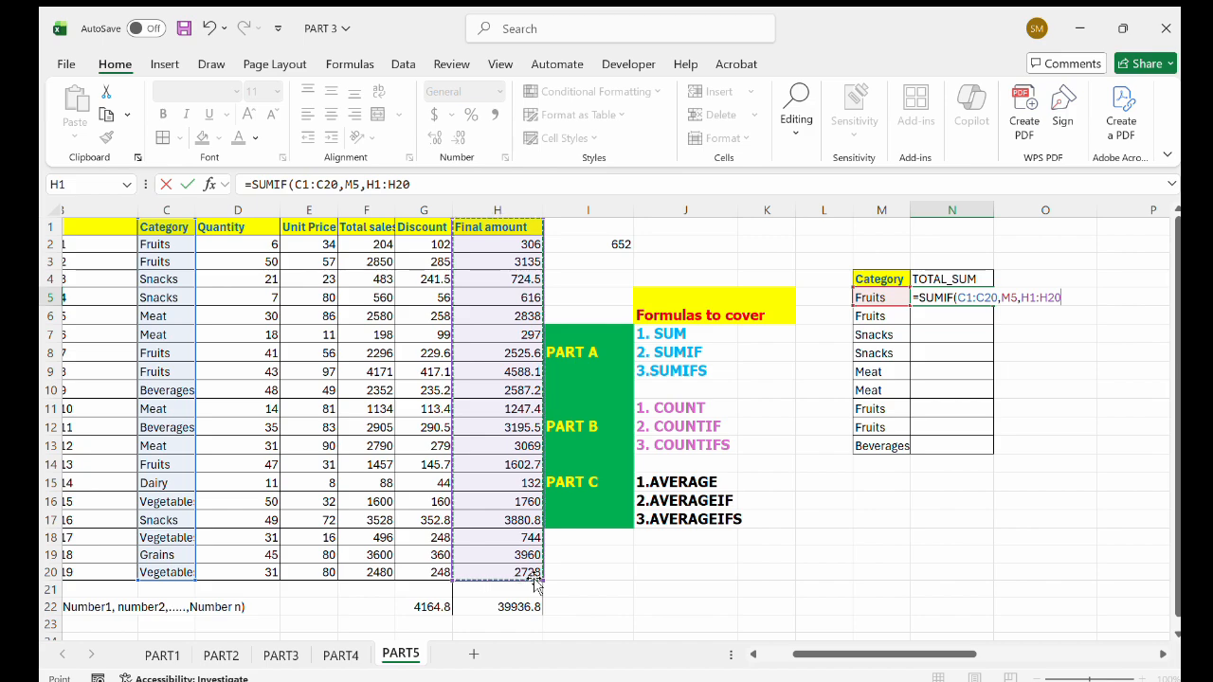
pyautogui.write(')')
pyautogui.press('Return')
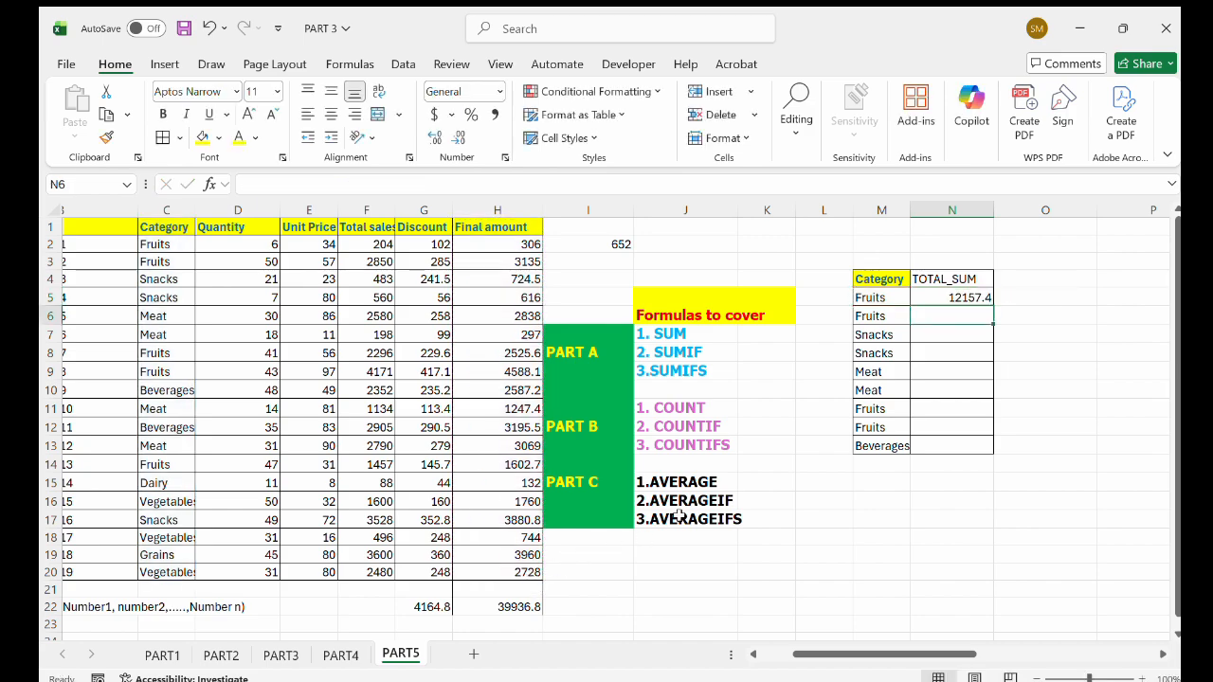
pyautogui.click(963, 297)
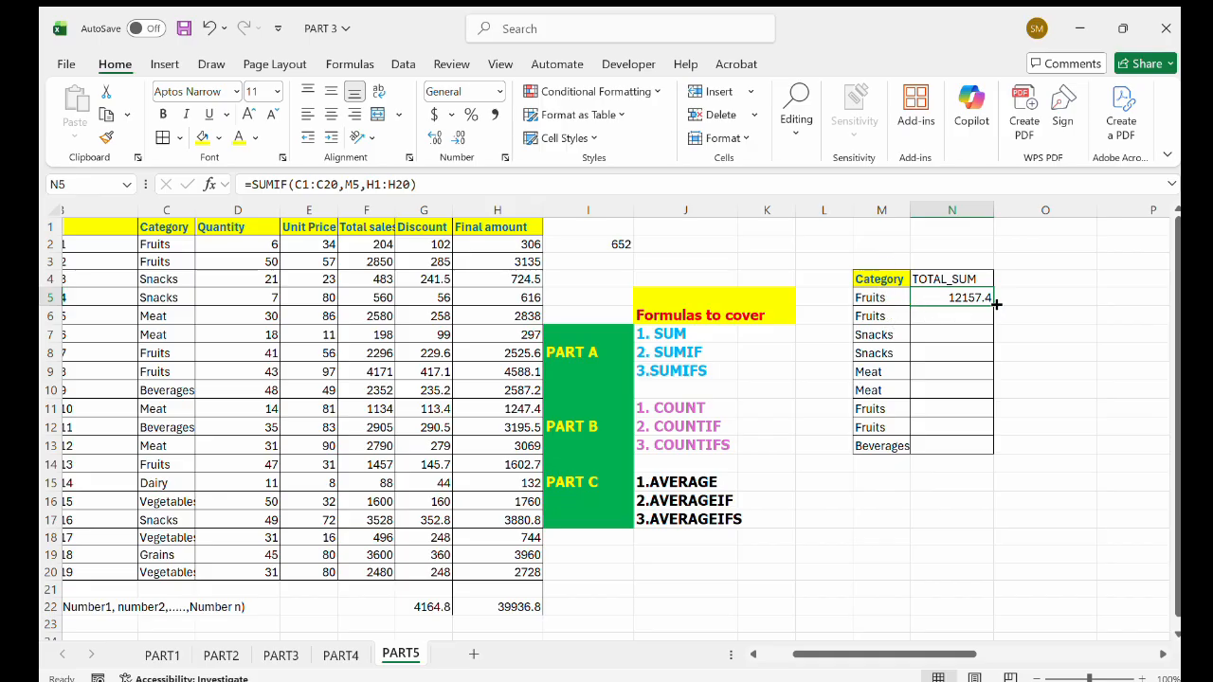
pyautogui.moveTo(995, 305); pyautogui.dragTo(993, 319)
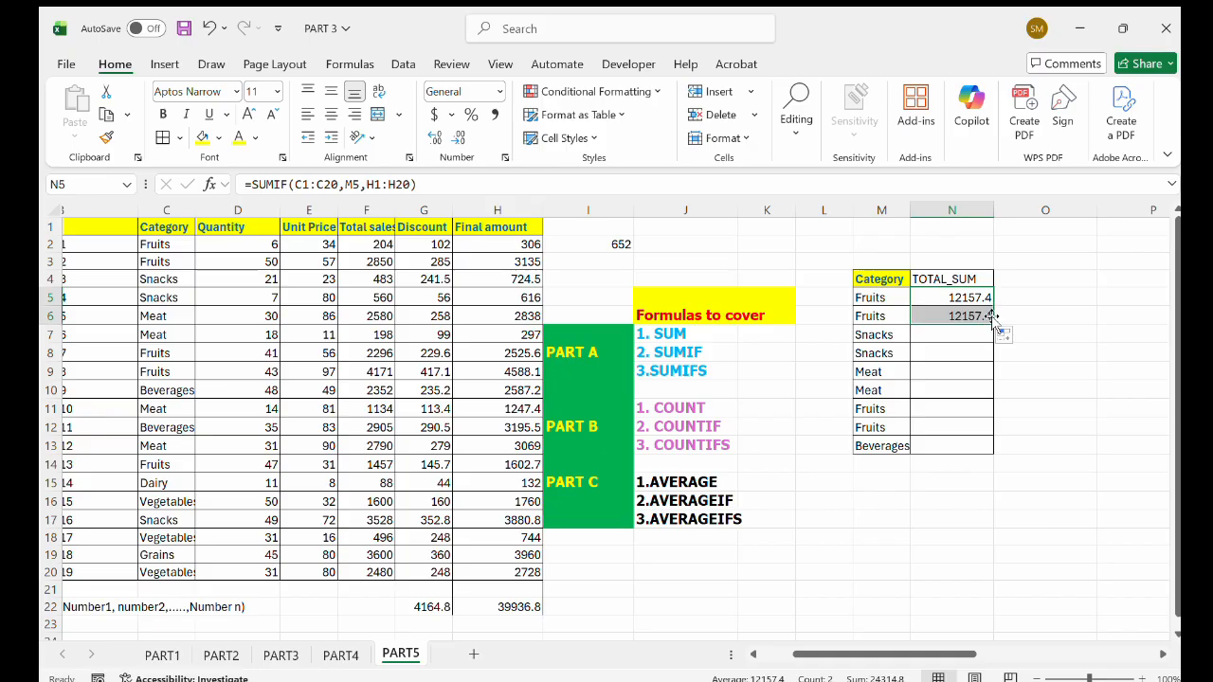
# Total the Snacks final amounts in cell N7 with =SUMIF(C1:C20,M7,H2:H20) and fill the formula down to N8
pyautogui.click(942, 335)
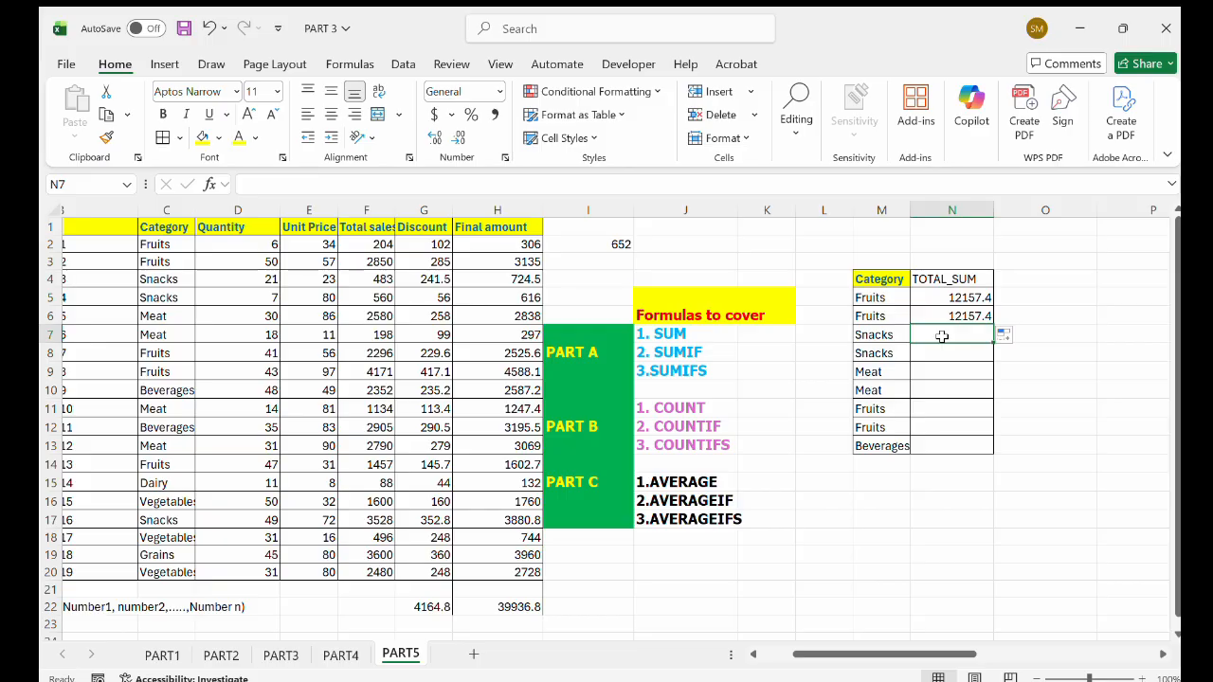
pyautogui.write('=')
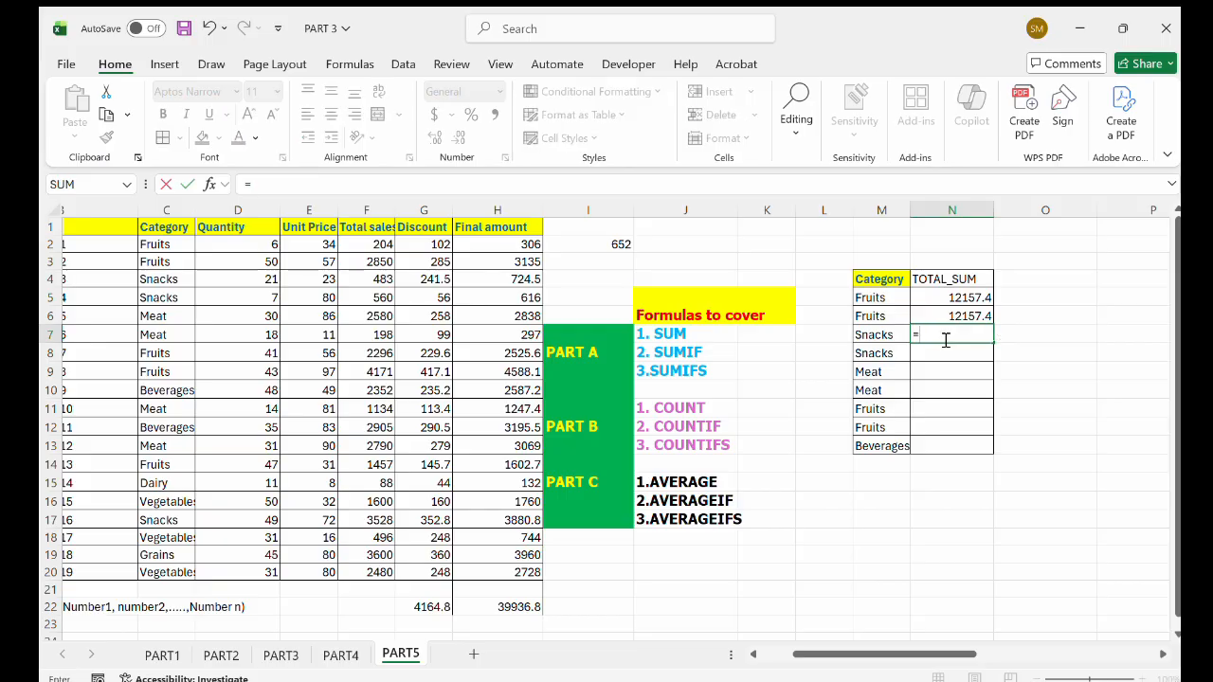
pyautogui.write('SUMIF(')
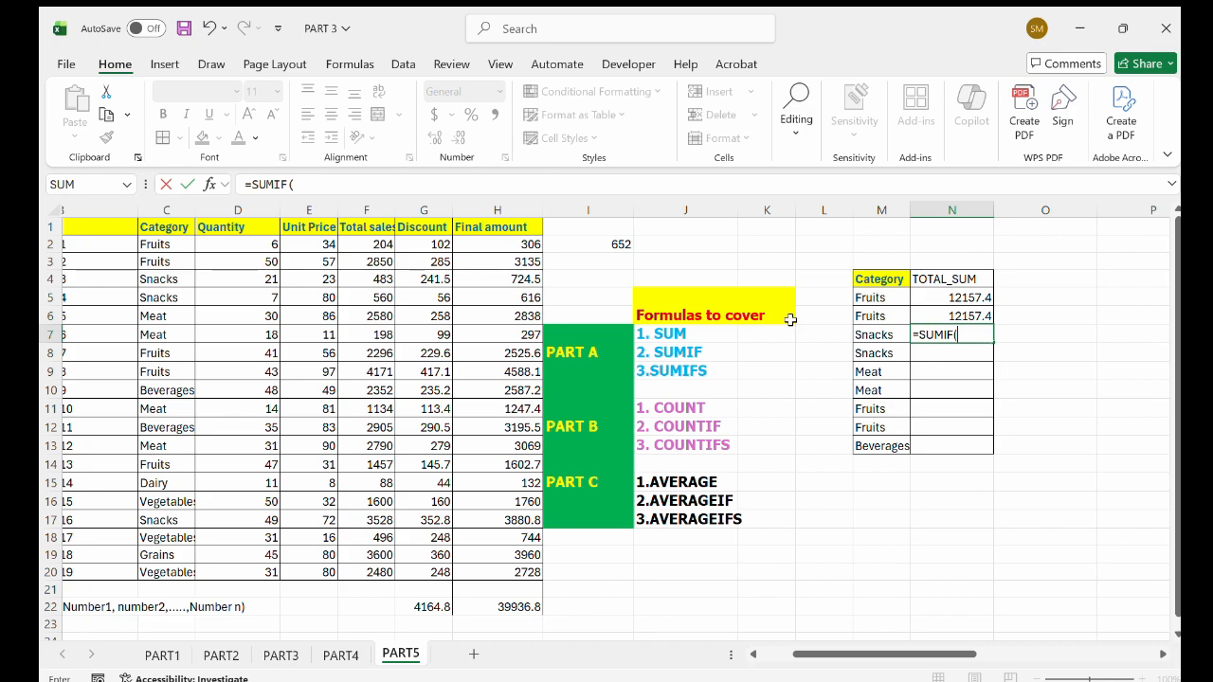
pyautogui.moveTo(181, 228); pyautogui.dragTo(179, 571)
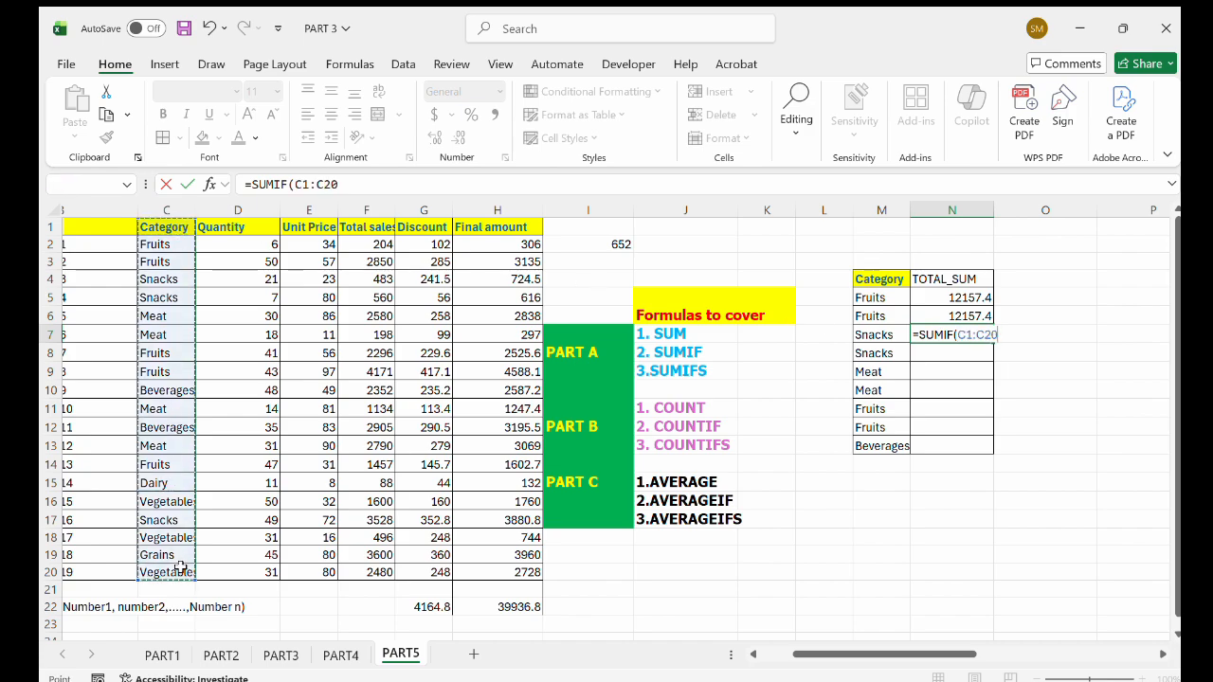
pyautogui.write(',')
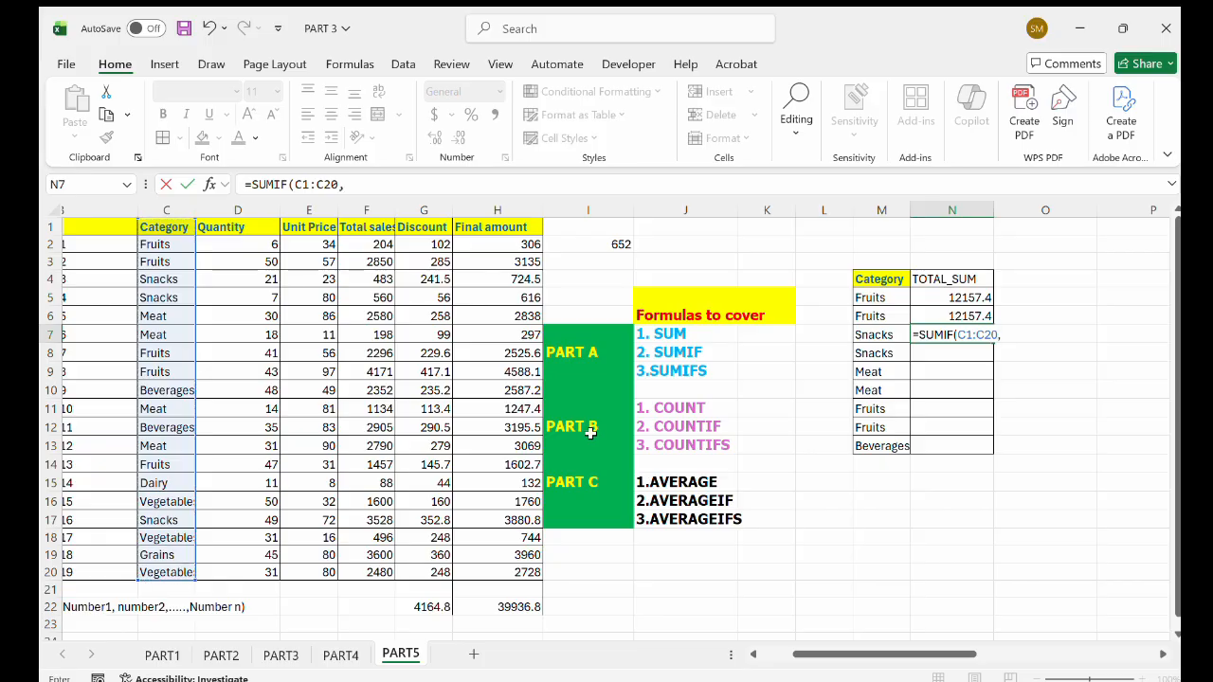
pyautogui.click(885, 335)
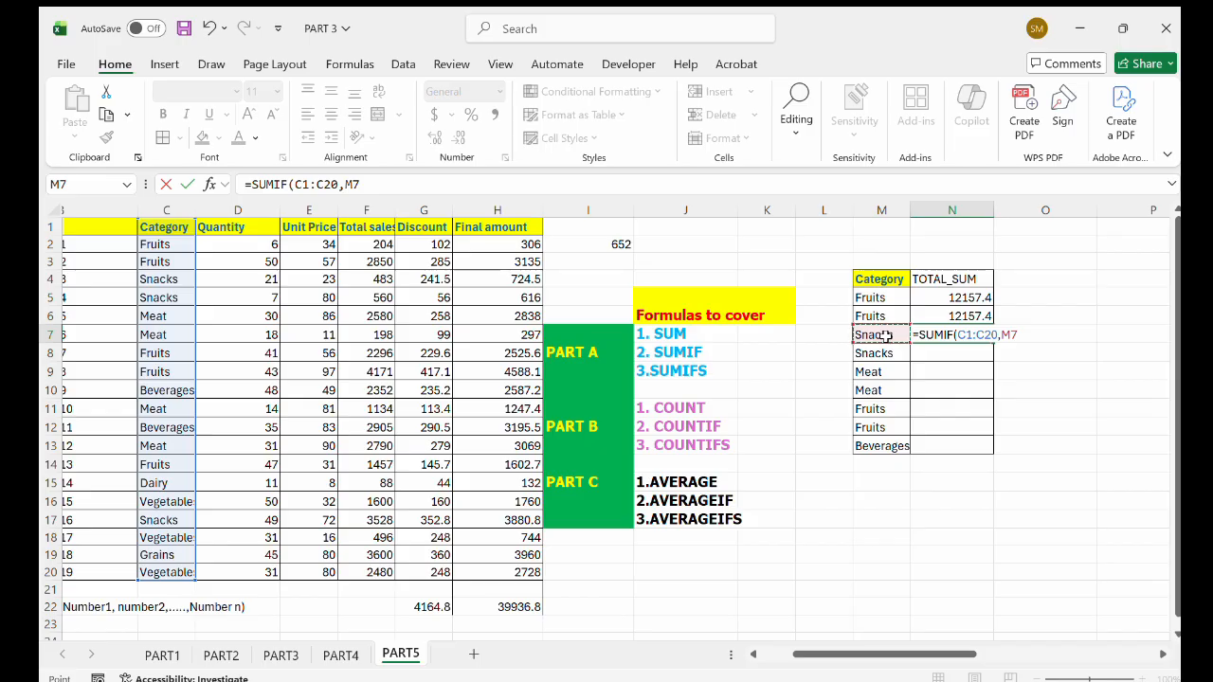
pyautogui.write(',')
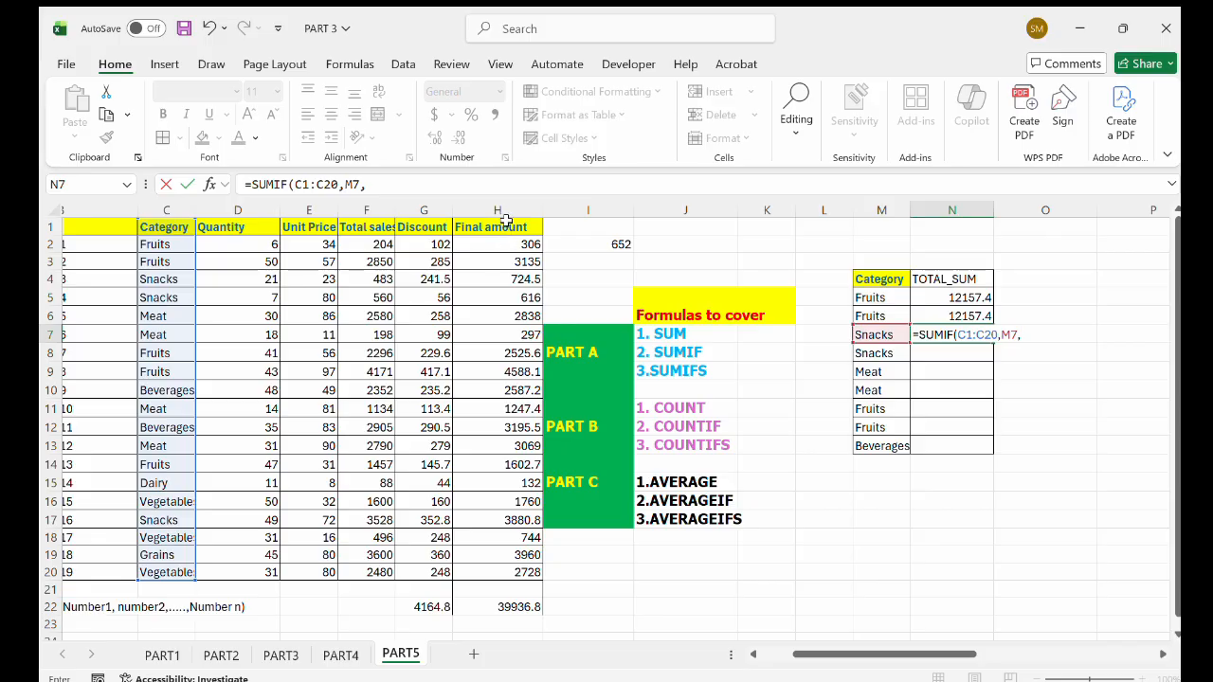
pyautogui.moveTo(500, 242); pyautogui.dragTo(517, 573)
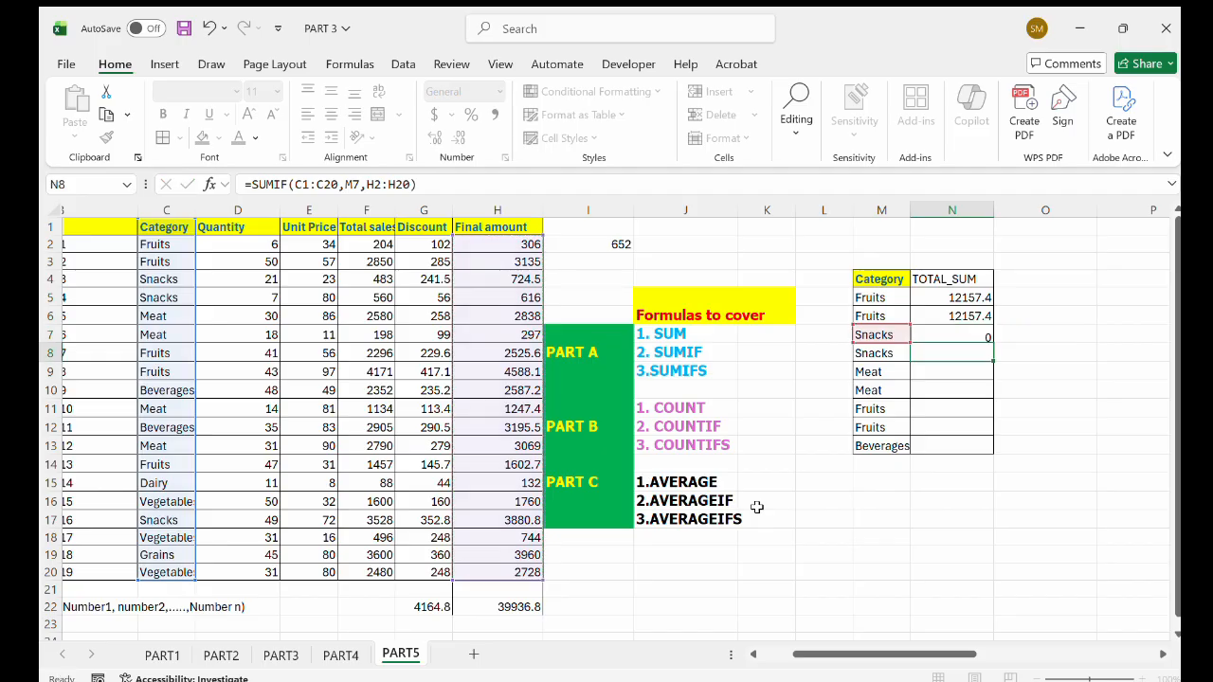
pyautogui.press('Return')
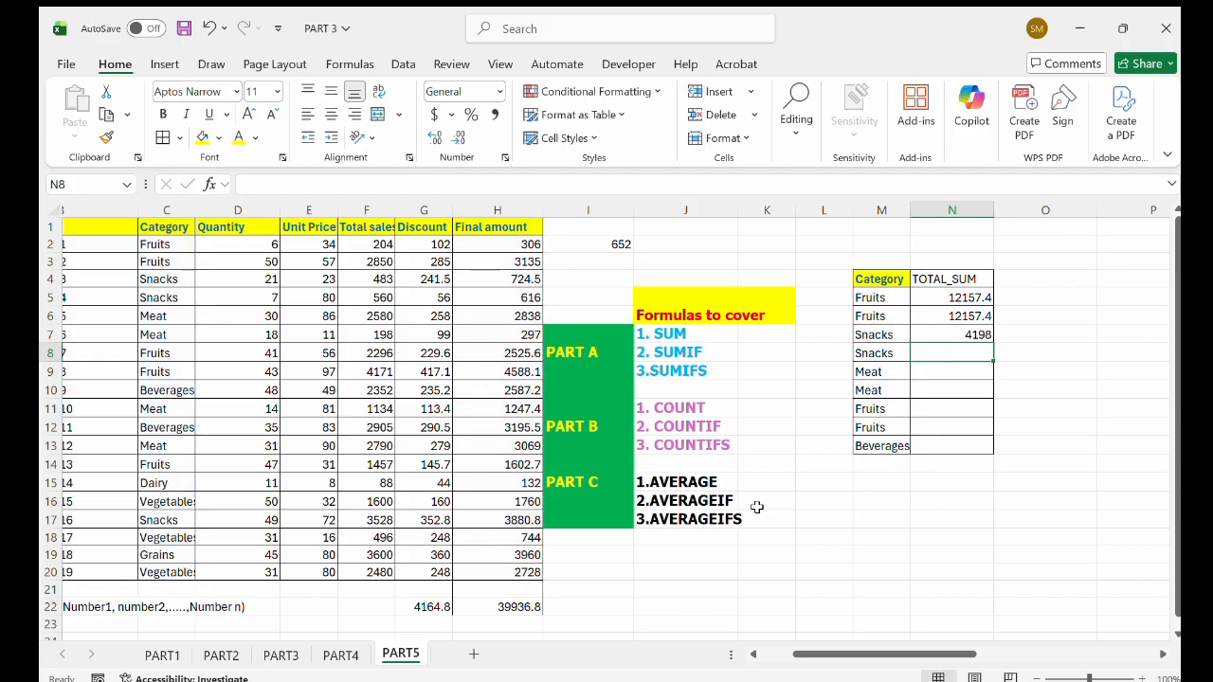
pyautogui.click(965, 336)
pyautogui.moveTo(993, 344); pyautogui.dragTo(993, 359)
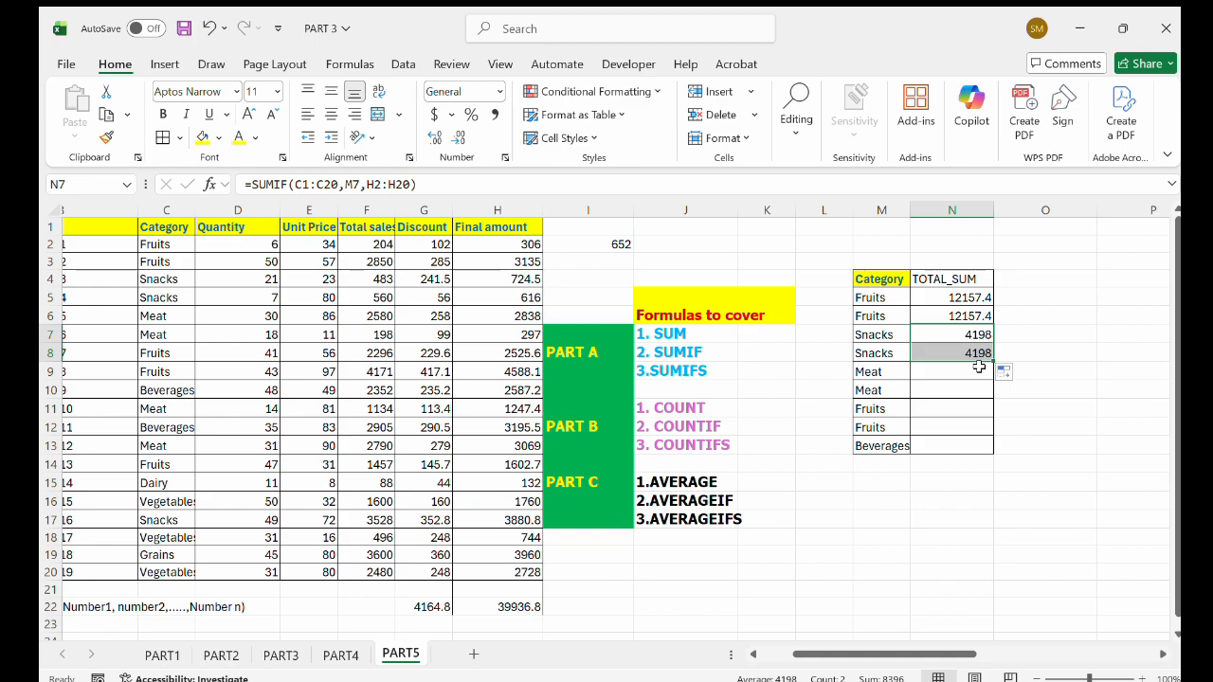
# Total the Meat final amounts in cell N9 with =SUMIF(C1:C20,M9,H2:H20) and fill the formula down to N10
pyautogui.click(967, 370)
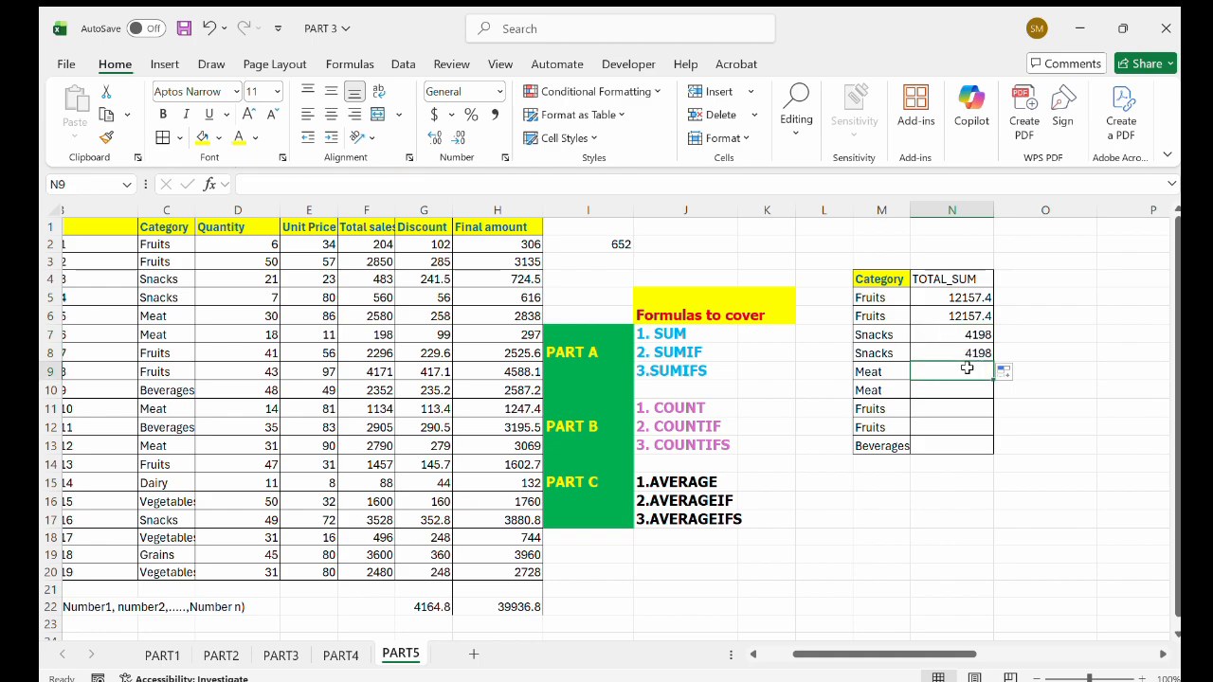
pyautogui.write('=')
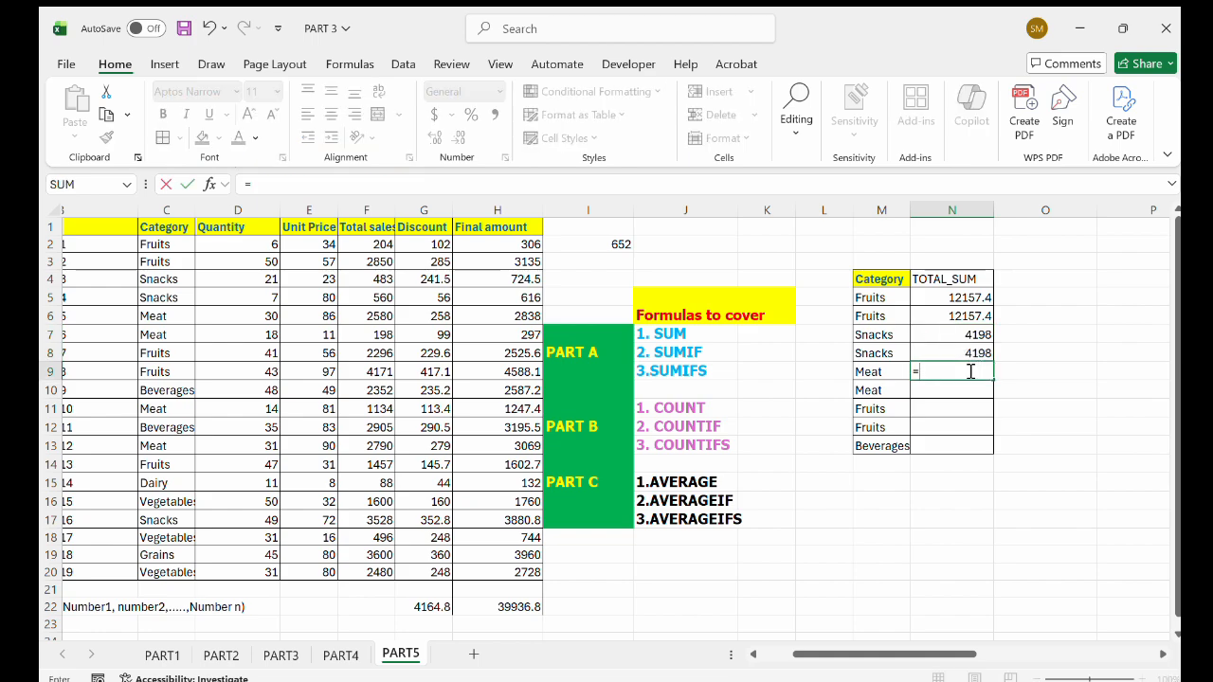
pyautogui.write('SU')
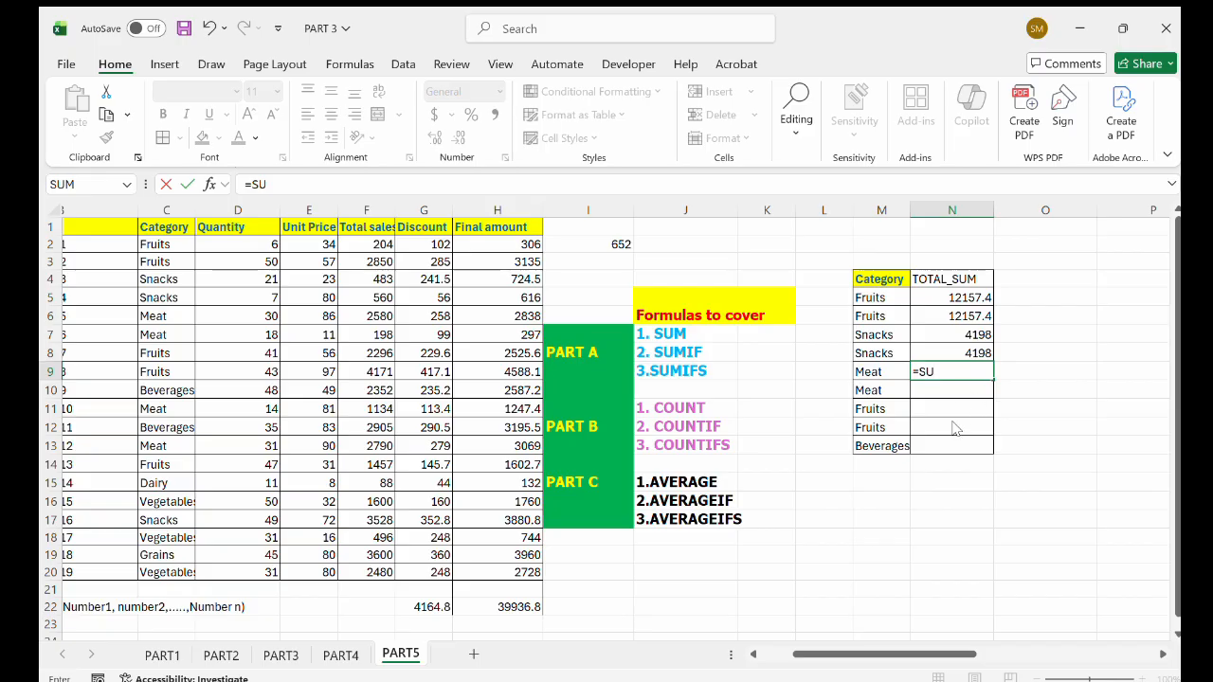
pyautogui.write('MIF(')
pyautogui.moveTo(183, 230); pyautogui.dragTo(179, 565)
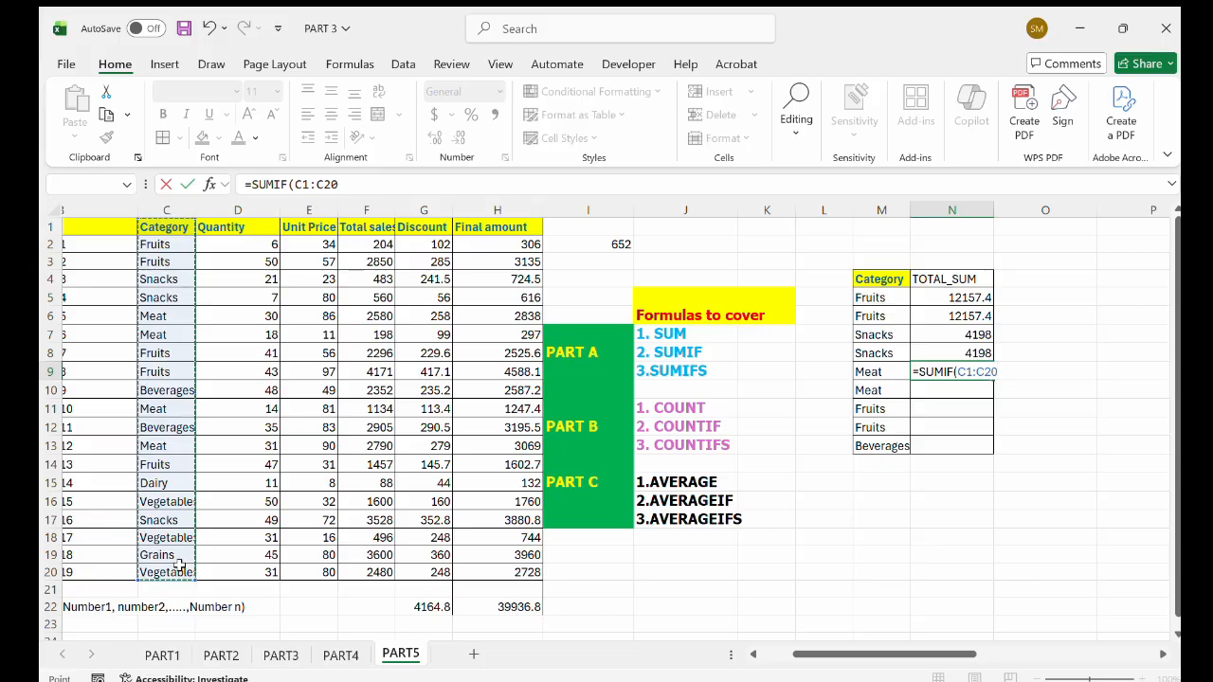
pyautogui.write(',')
pyautogui.click(897, 372)
pyautogui.write(',')
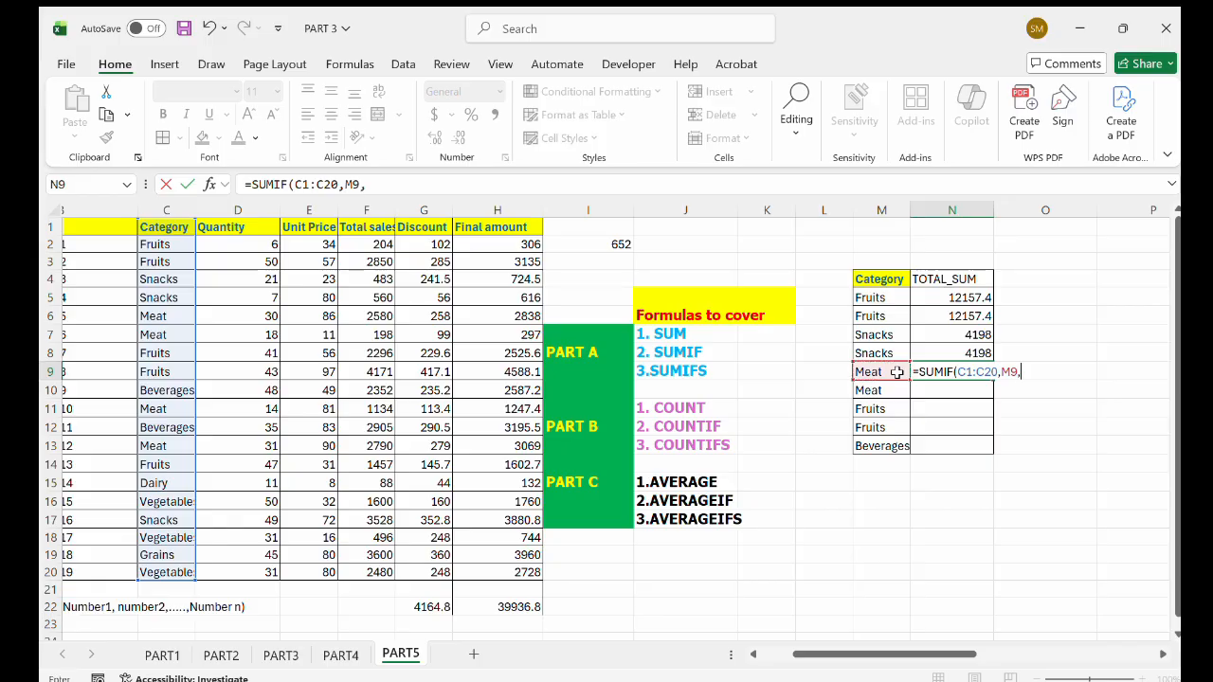
pyautogui.moveTo(513, 244); pyautogui.dragTo(510, 570)
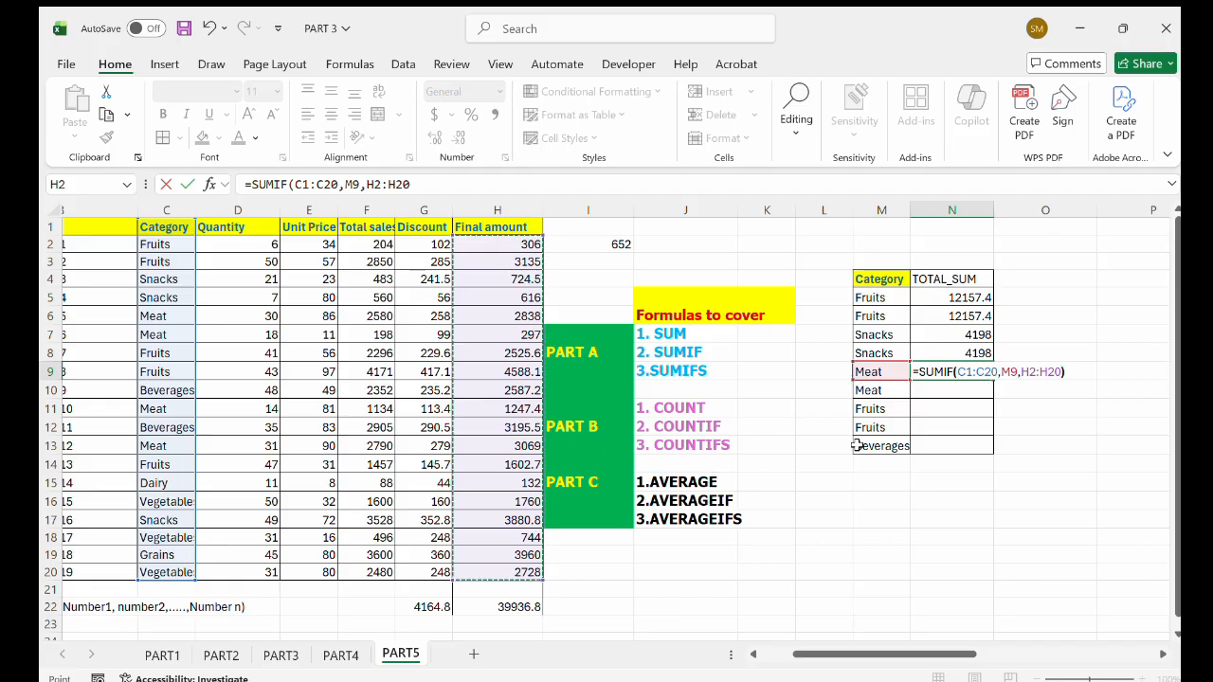
pyautogui.press('Return')
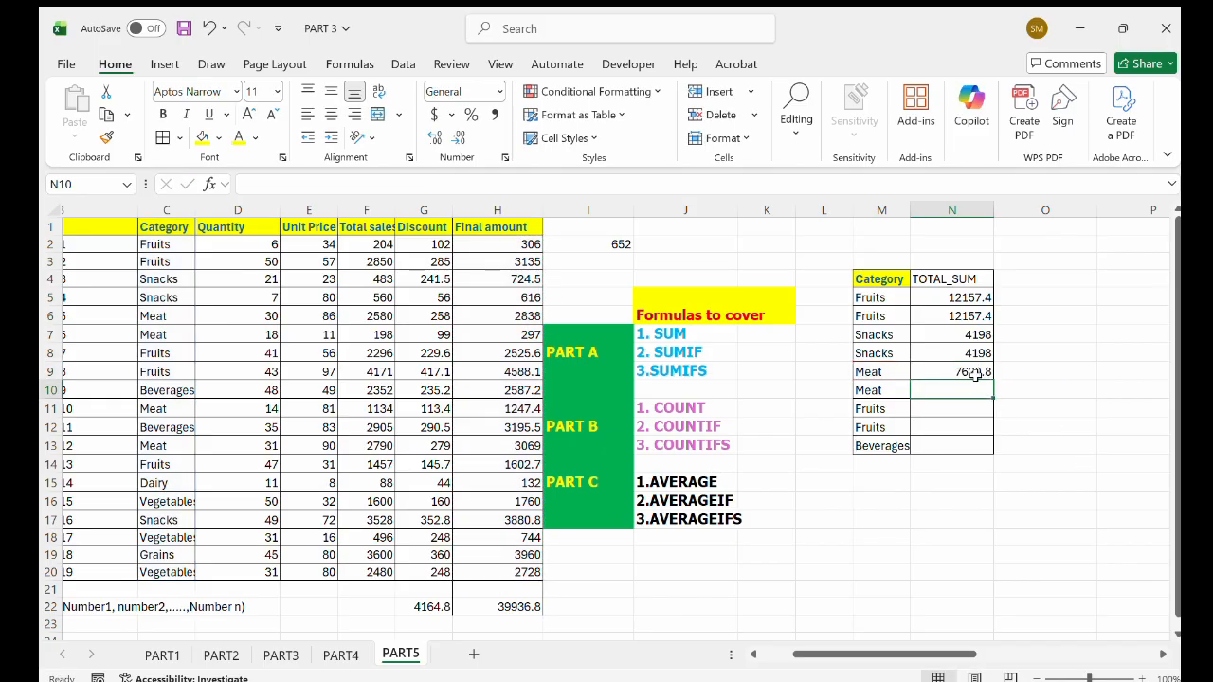
pyautogui.click(975, 375)
pyautogui.moveTo(991, 376); pyautogui.dragTo(990, 403)
pyautogui.click(959, 409)
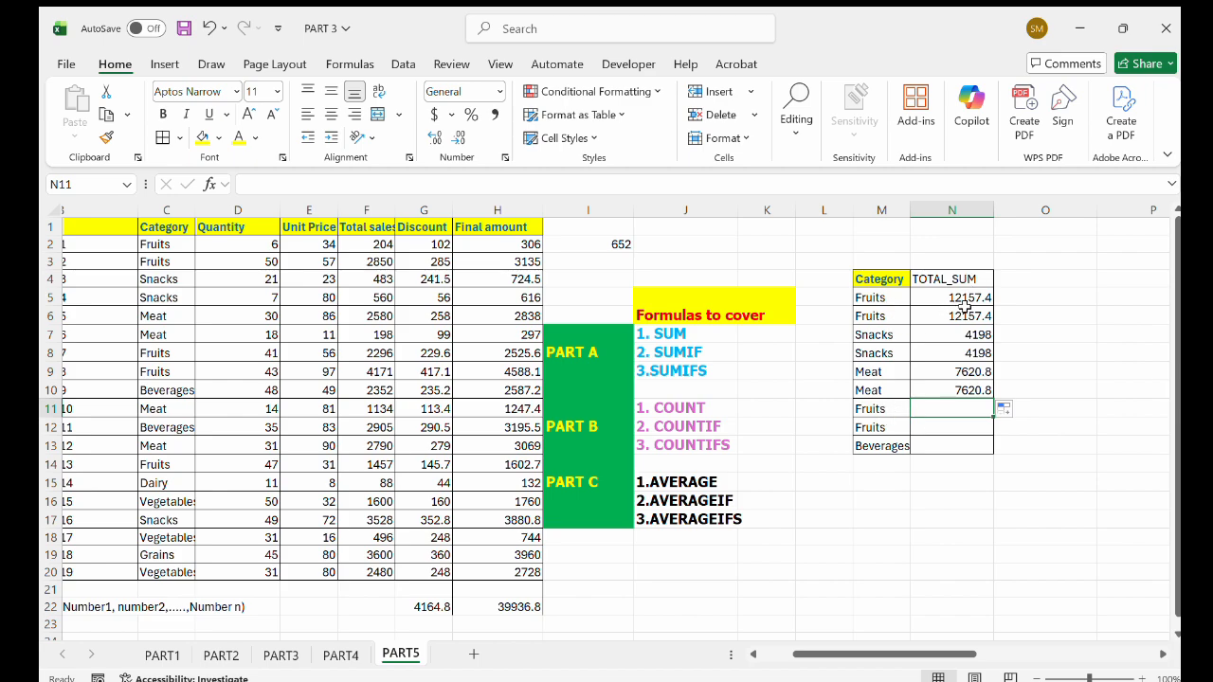
# Total the Beverages final amounts in cell N13 with =SUMIF(C2:C20,M13,H2:H20)
pyautogui.doubleClick(940, 446)
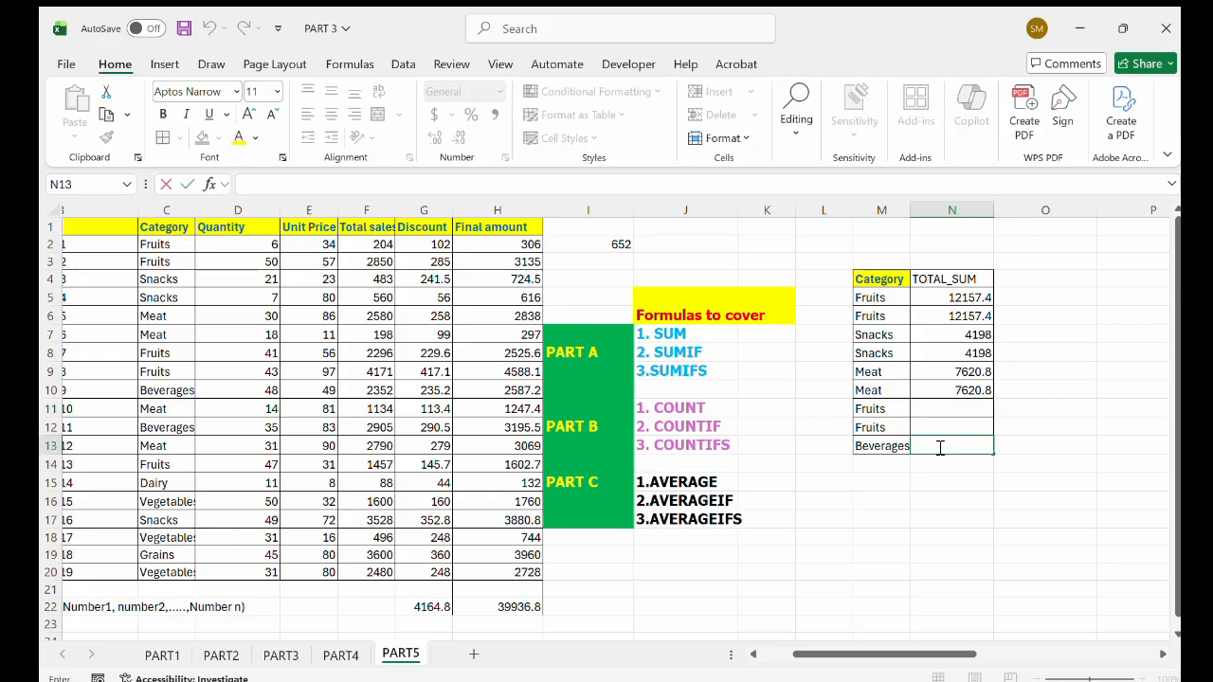
pyautogui.write('=')
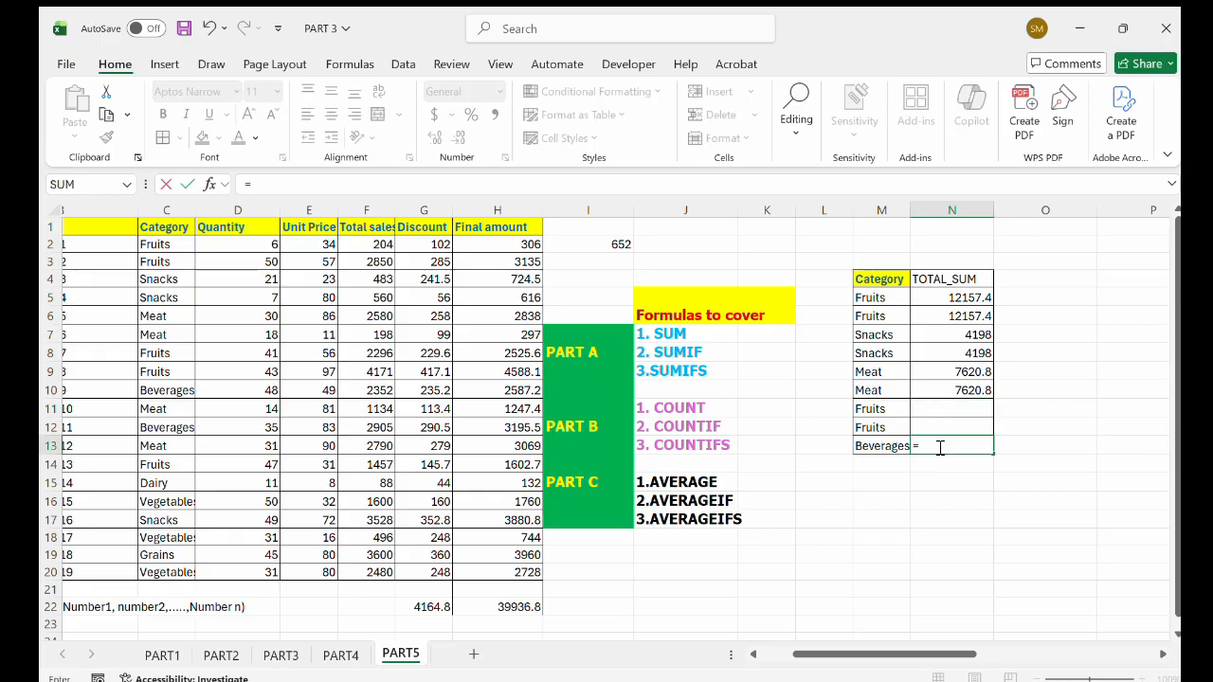
pyautogui.write('SU')
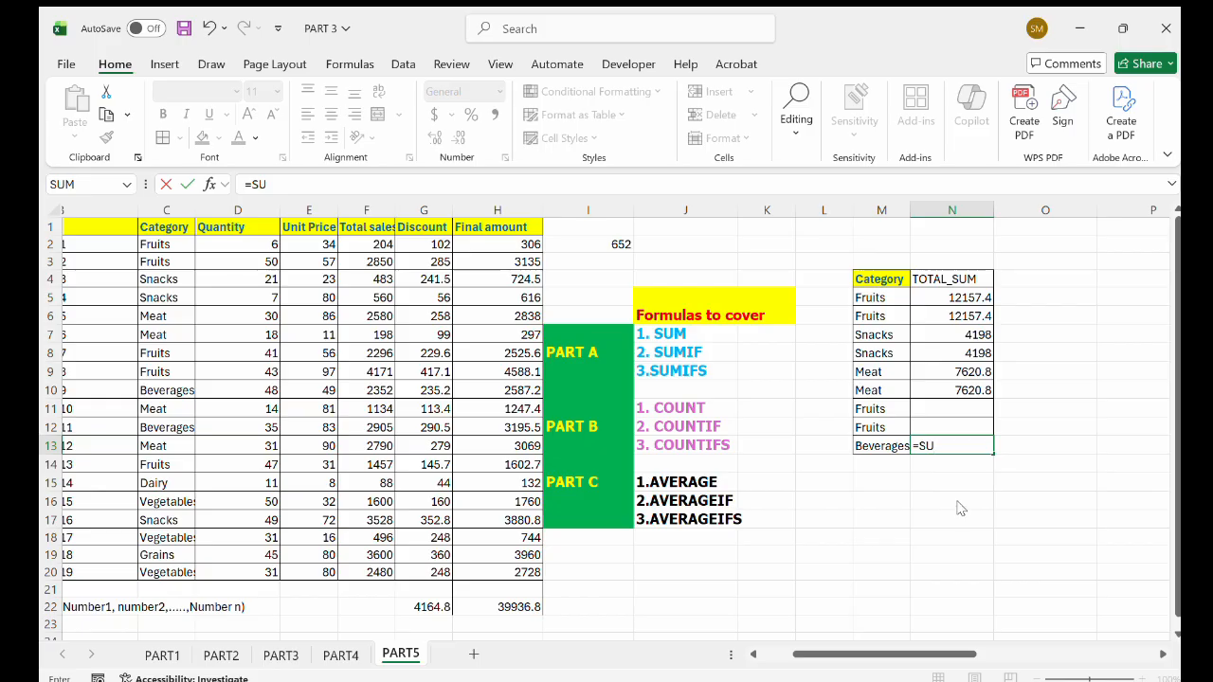
pyautogui.write('MIF(')
pyautogui.moveTo(176, 245); pyautogui.dragTo(166, 568)
pyautogui.write(',')
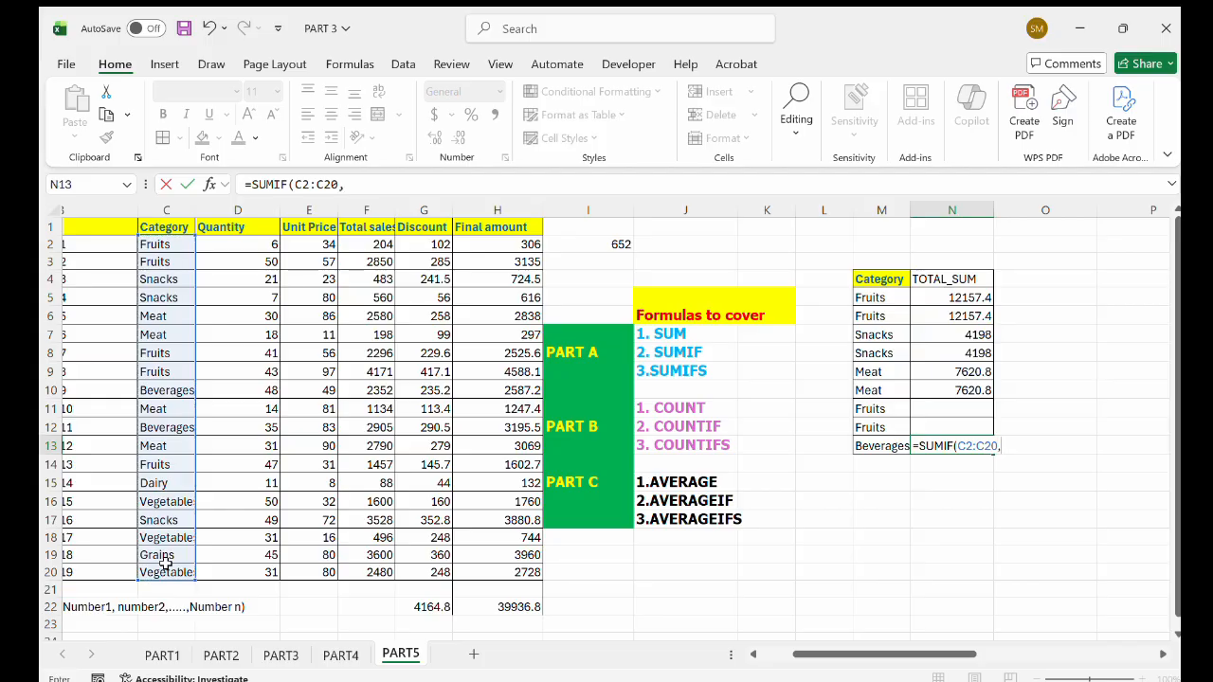
pyautogui.click(877, 449)
pyautogui.write(',')
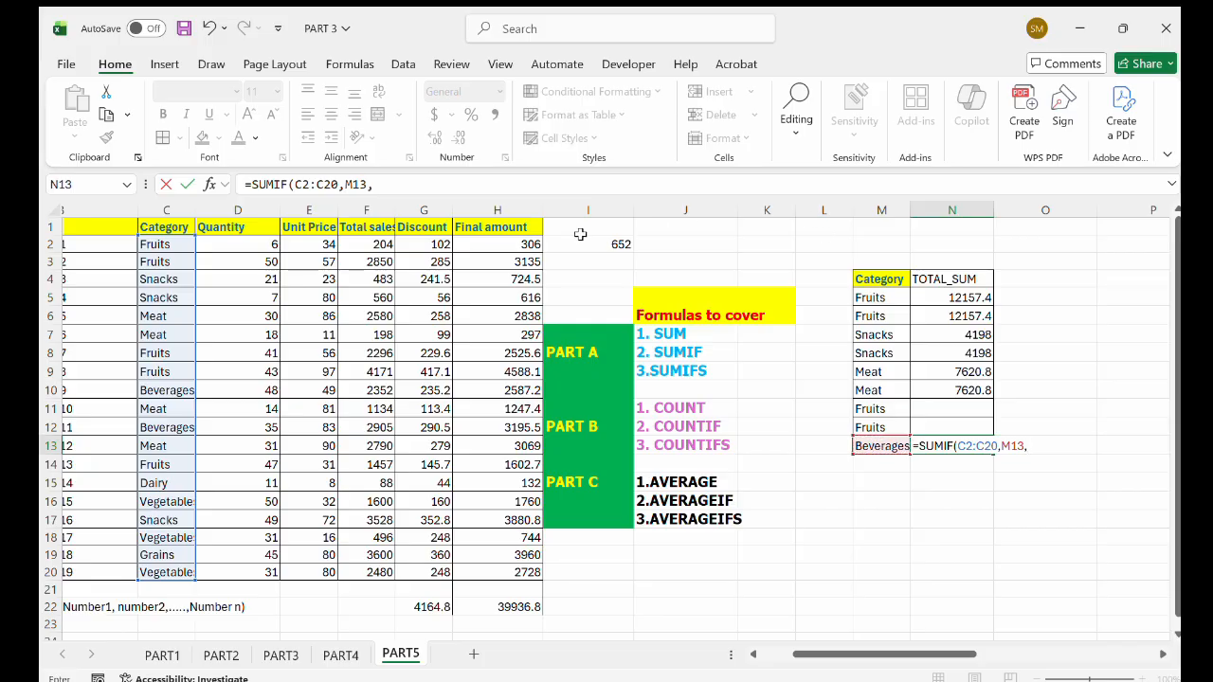
pyautogui.moveTo(513, 242); pyautogui.dragTo(497, 565)
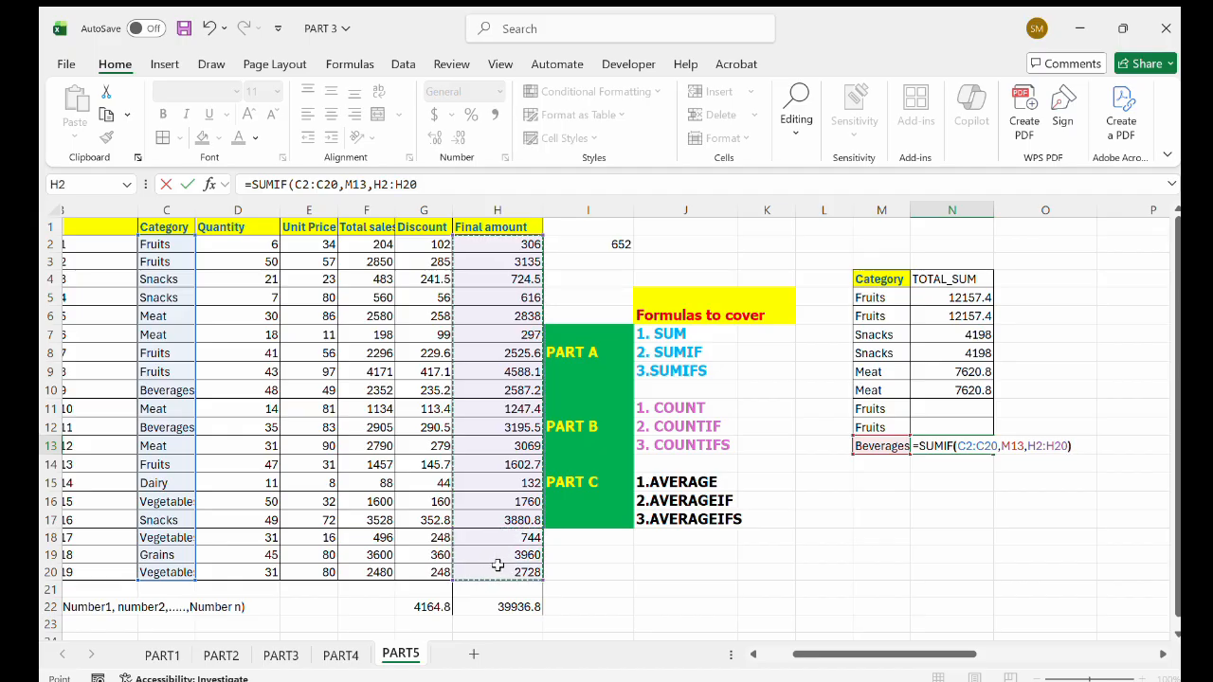
pyautogui.write(')')
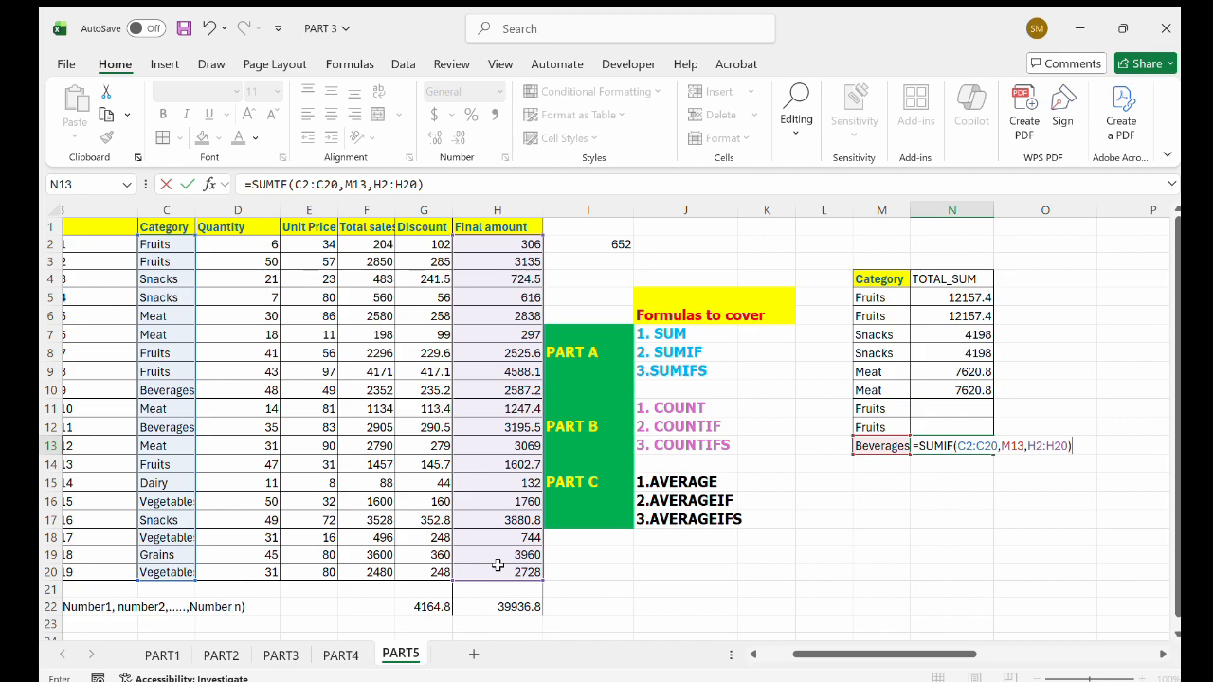
pyautogui.press('Return')
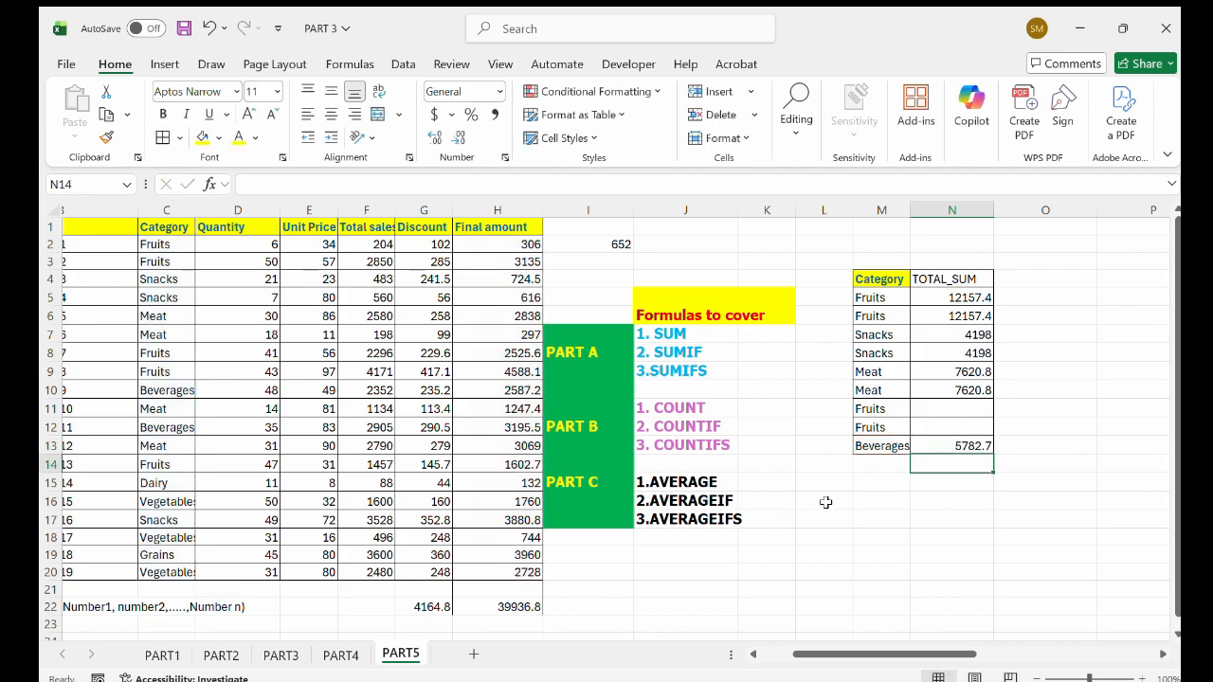
pyautogui.click(826, 502)
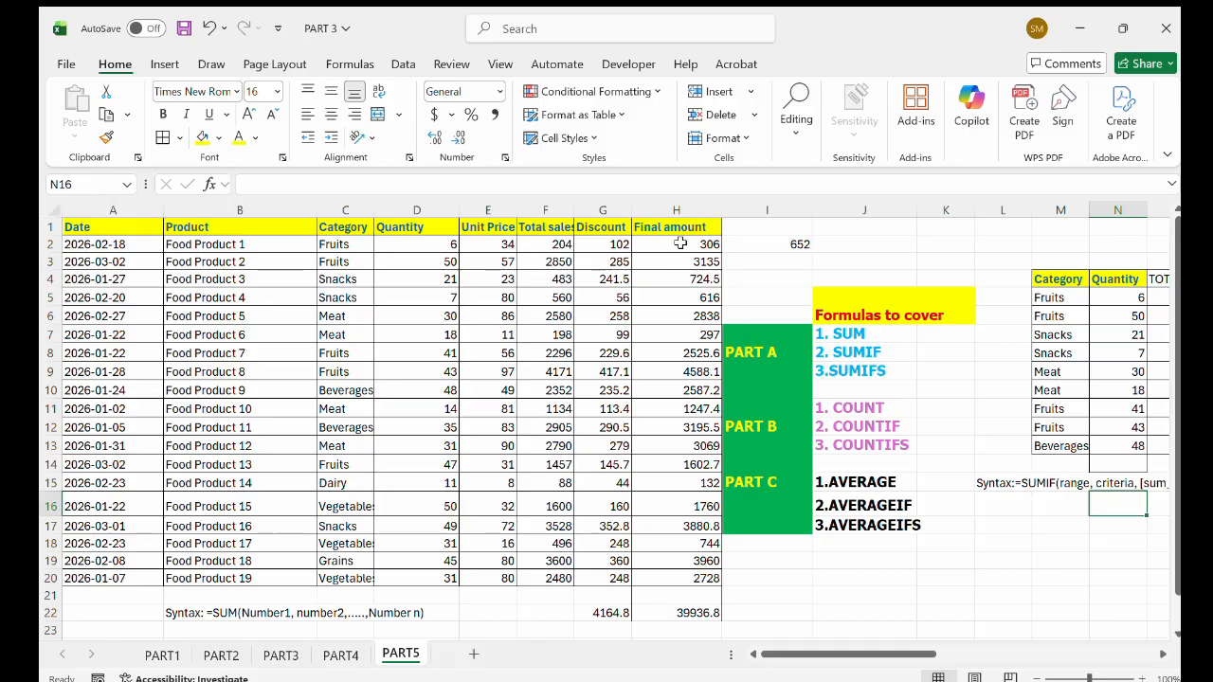
# Count the numeric entries of the Final amount column in cell H24 with =COUNT(H2:H20)
pyautogui.scroll(-2, 678, 242)
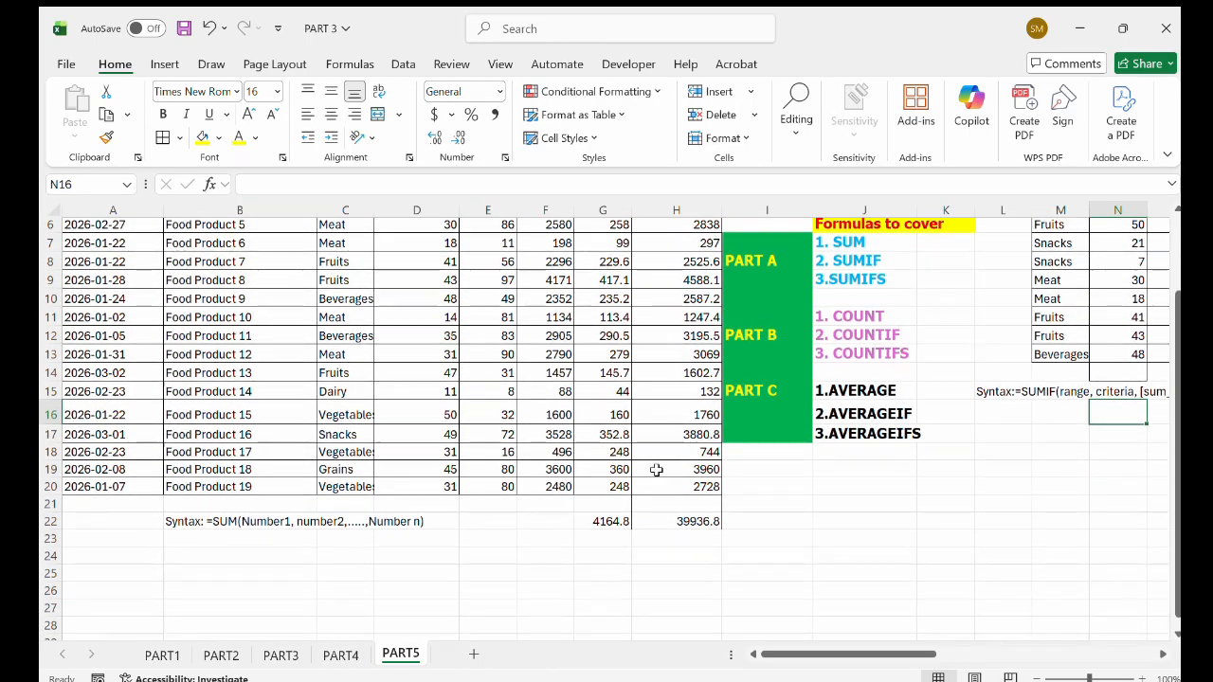
pyautogui.click(664, 554)
pyautogui.write('=')
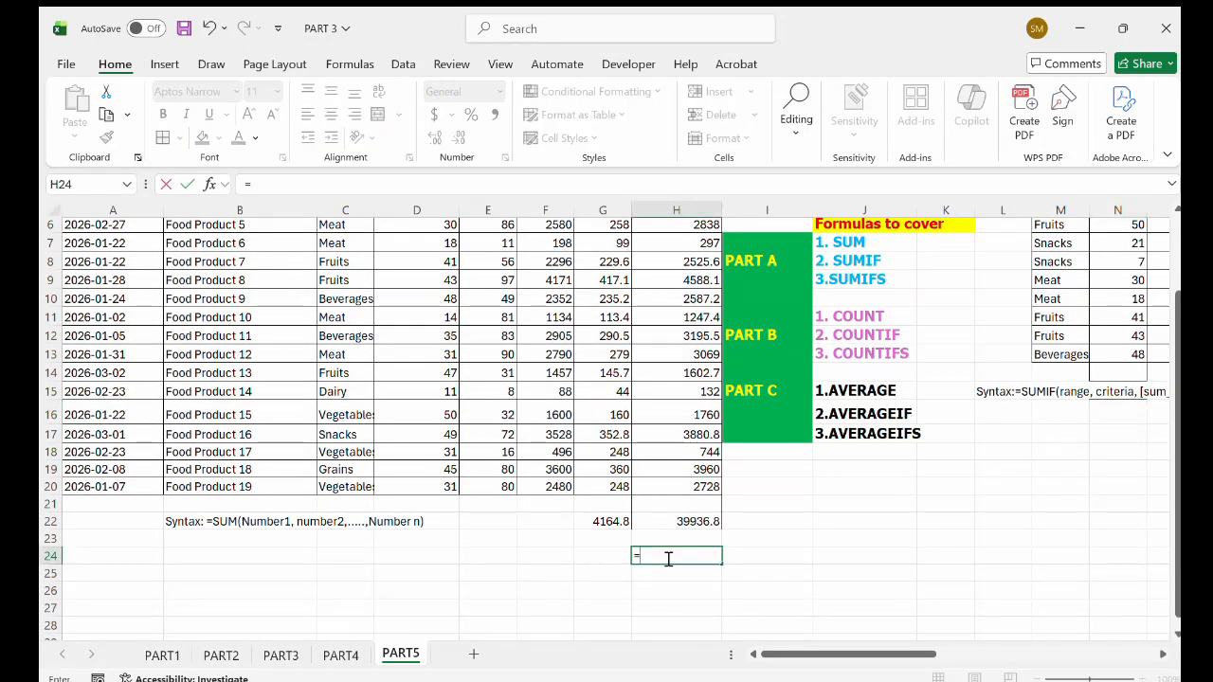
pyautogui.write('coun')
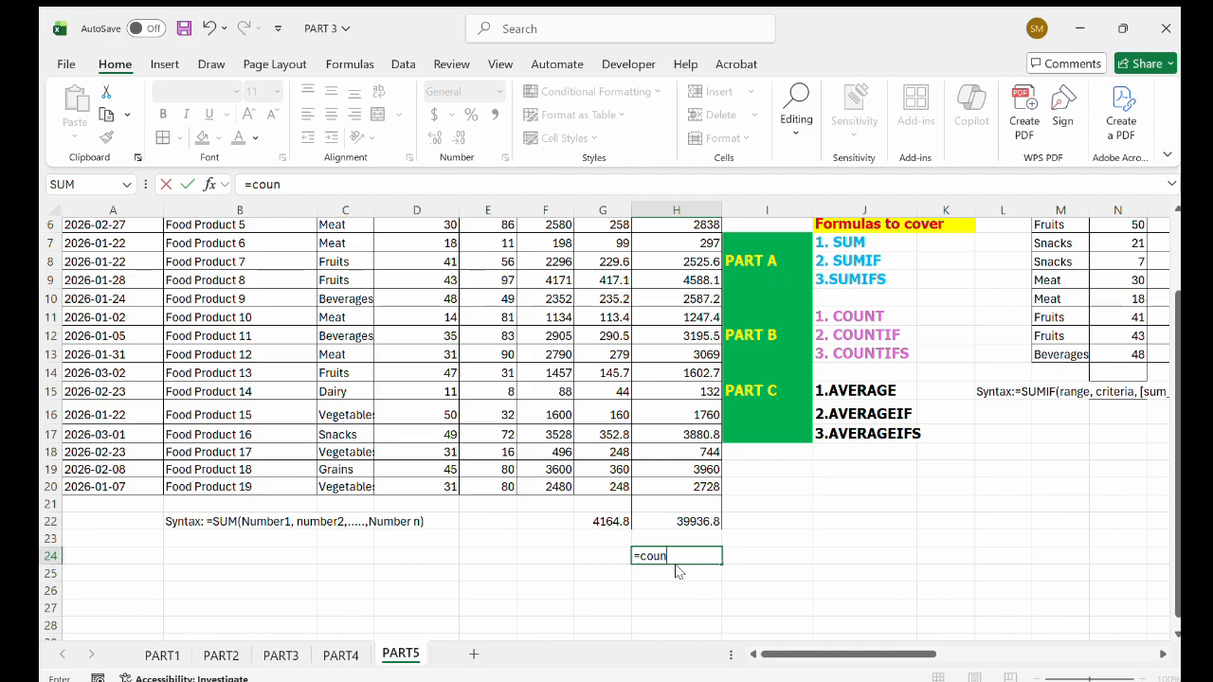
pyautogui.press('Tab')
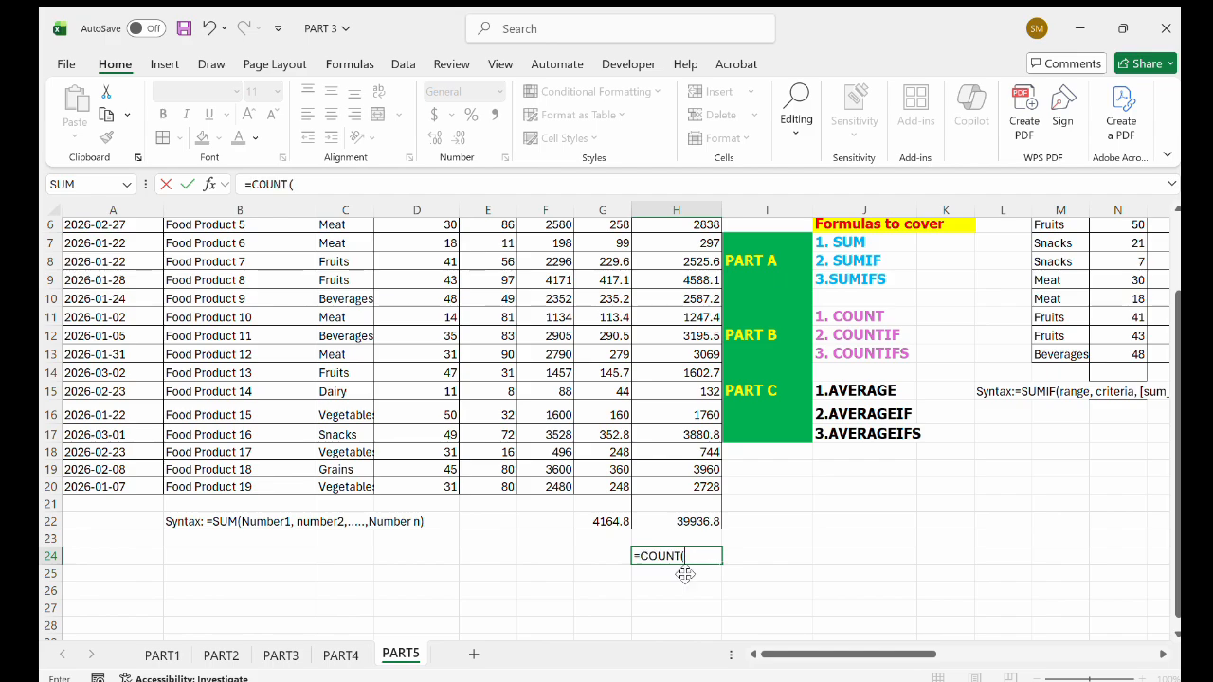
pyautogui.scroll(2, 657, 404)
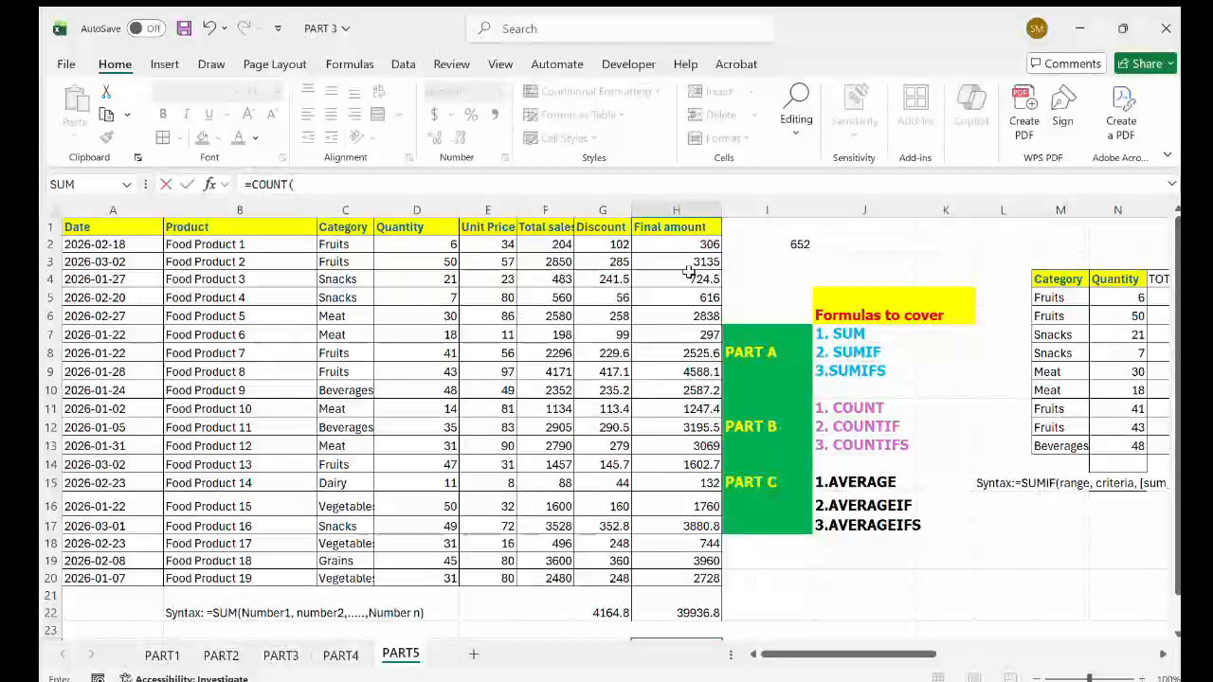
pyautogui.moveTo(701, 246); pyautogui.dragTo(683, 581)
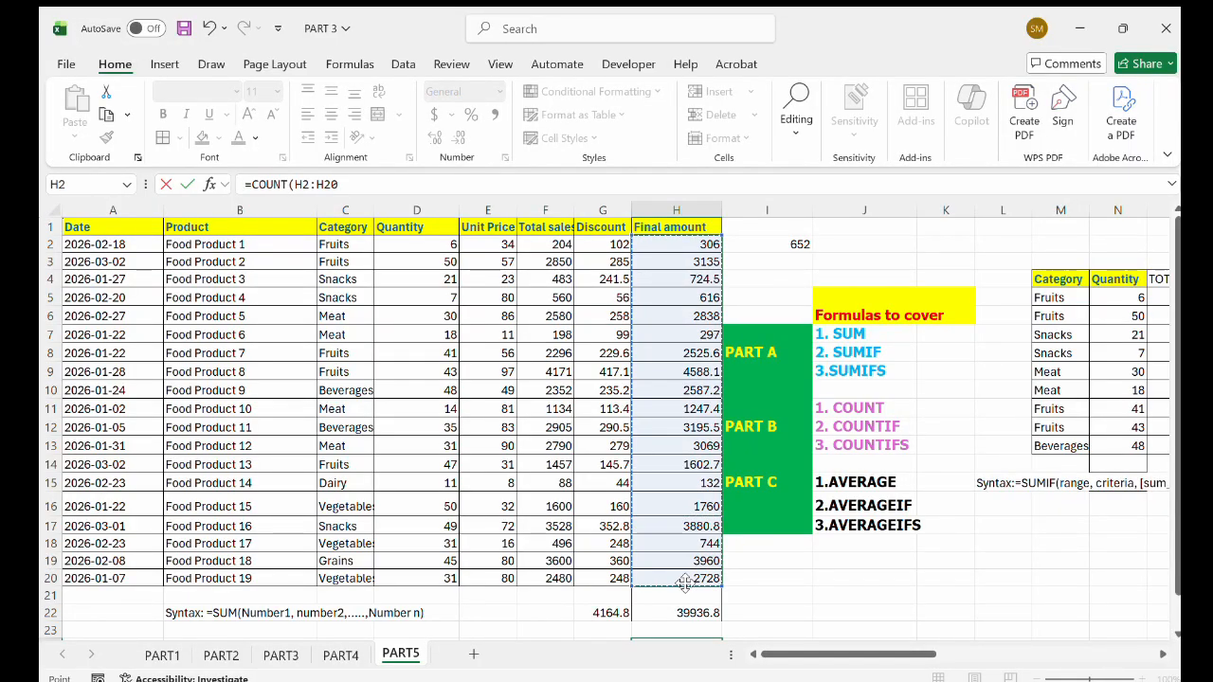
pyautogui.write(')')
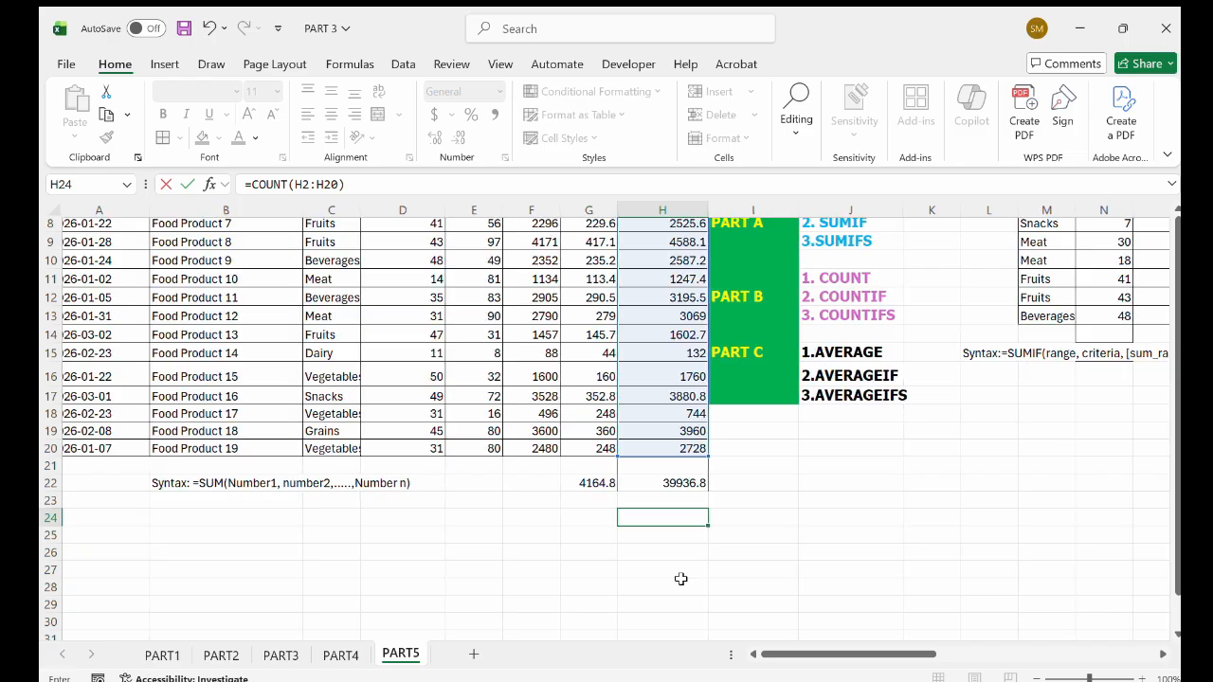
pyautogui.press('Return')
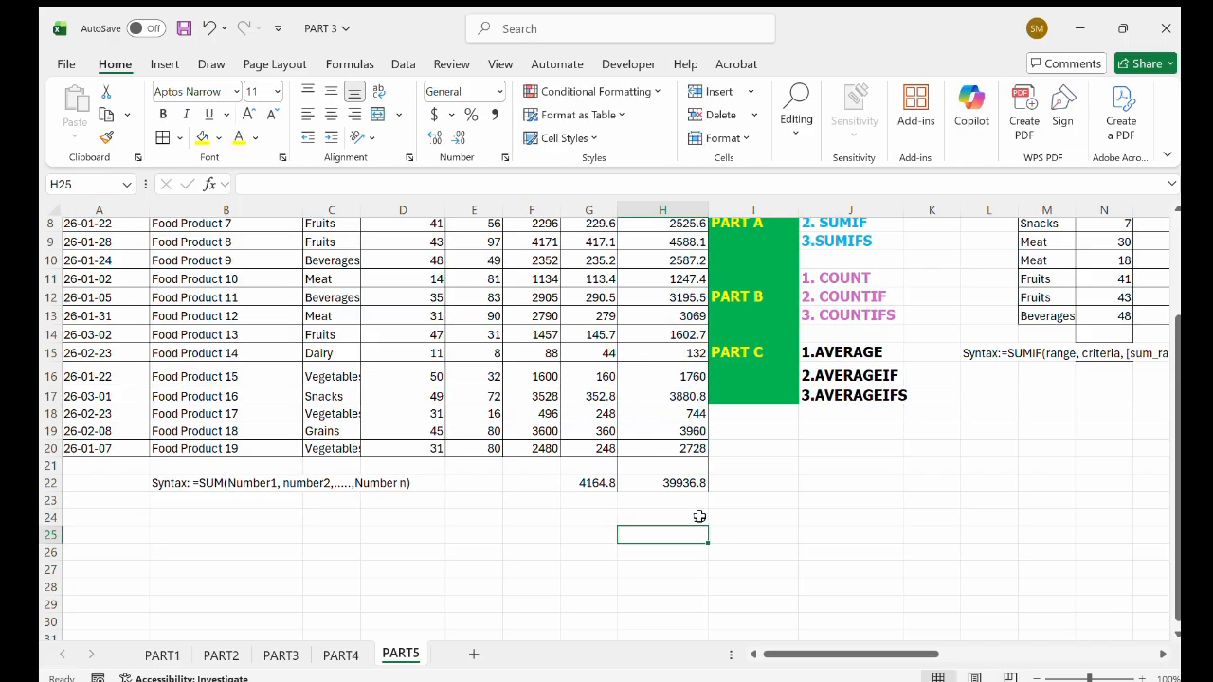
# Apply COUNT to the text entries of the Category column in cell H25 with =COUNT(C2:C20)
pyautogui.doubleClick(673, 536)
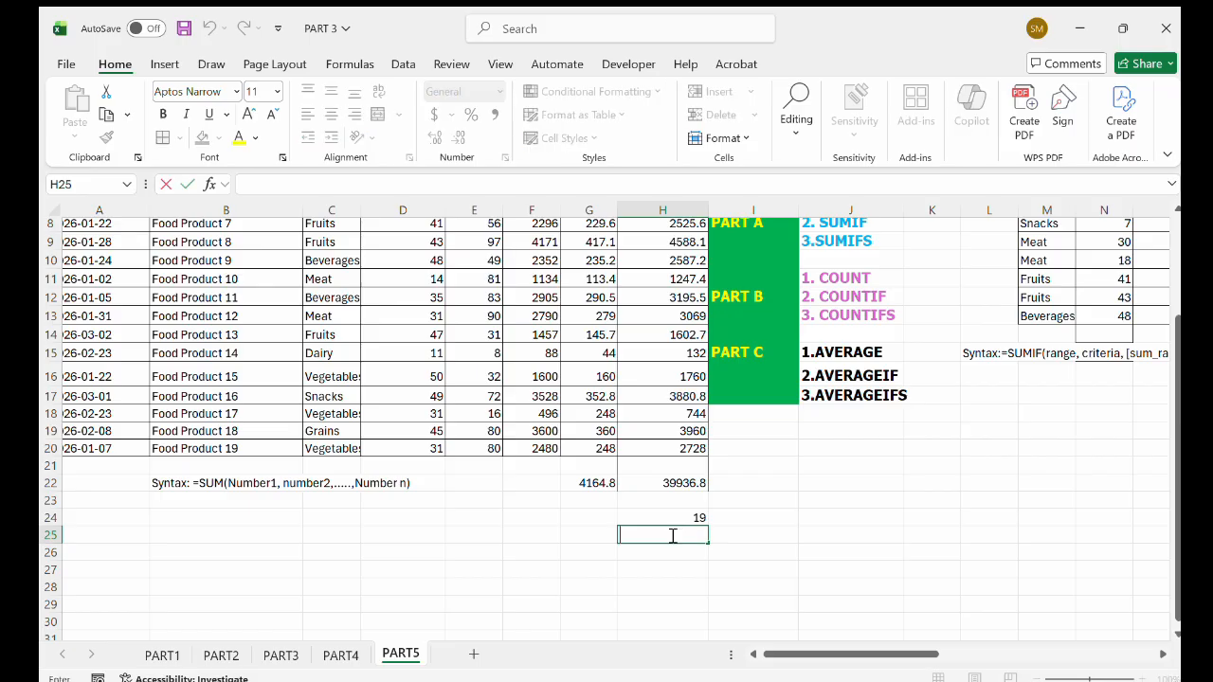
pyautogui.write('=')
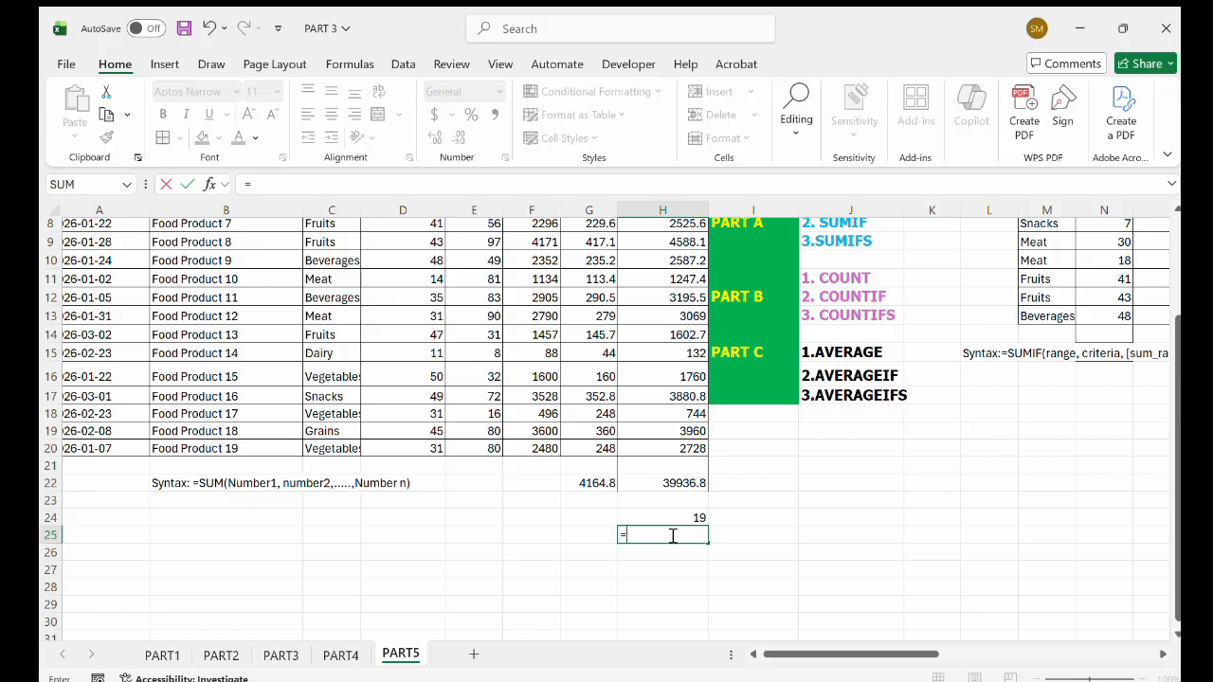
pyautogui.write('cou')
pyautogui.press('Tab')
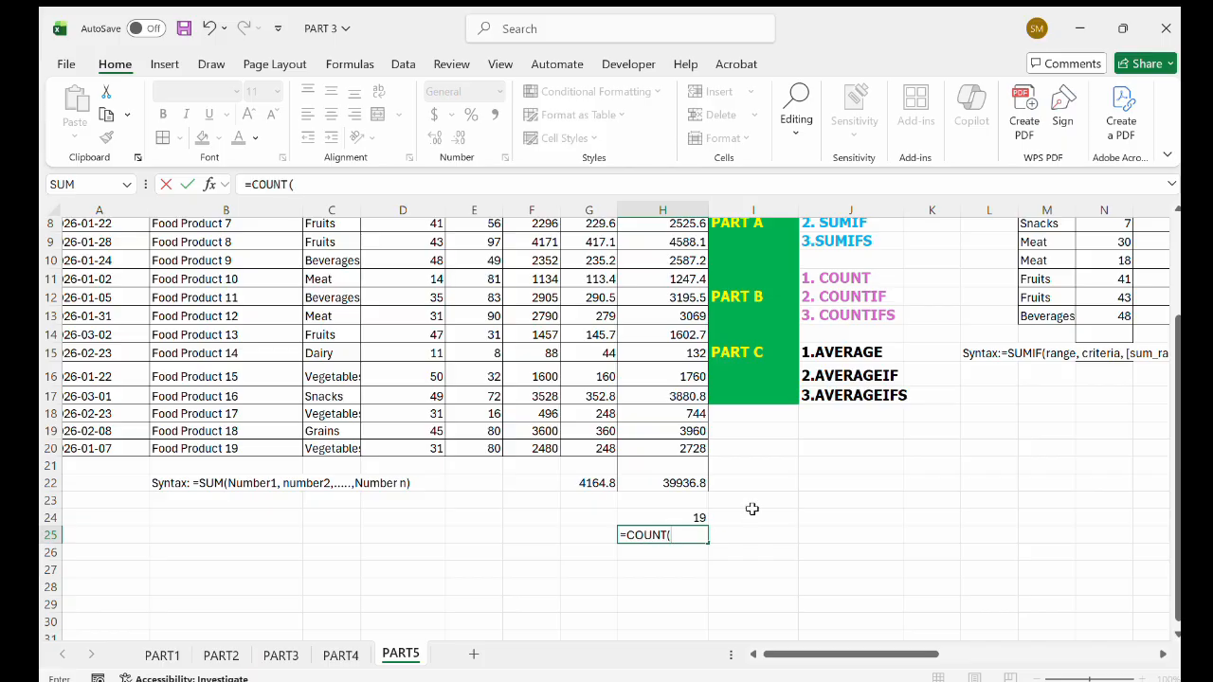
pyautogui.scroll(3, 332, 398)
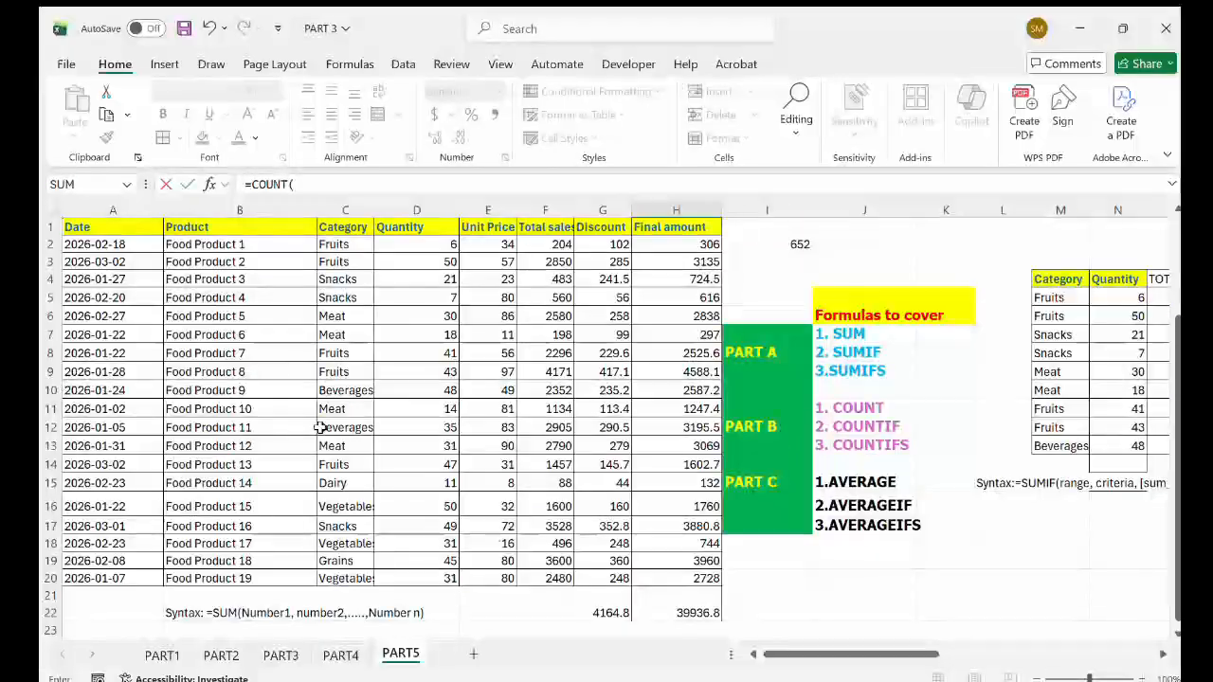
pyautogui.moveTo(341, 245); pyautogui.dragTo(343, 573)
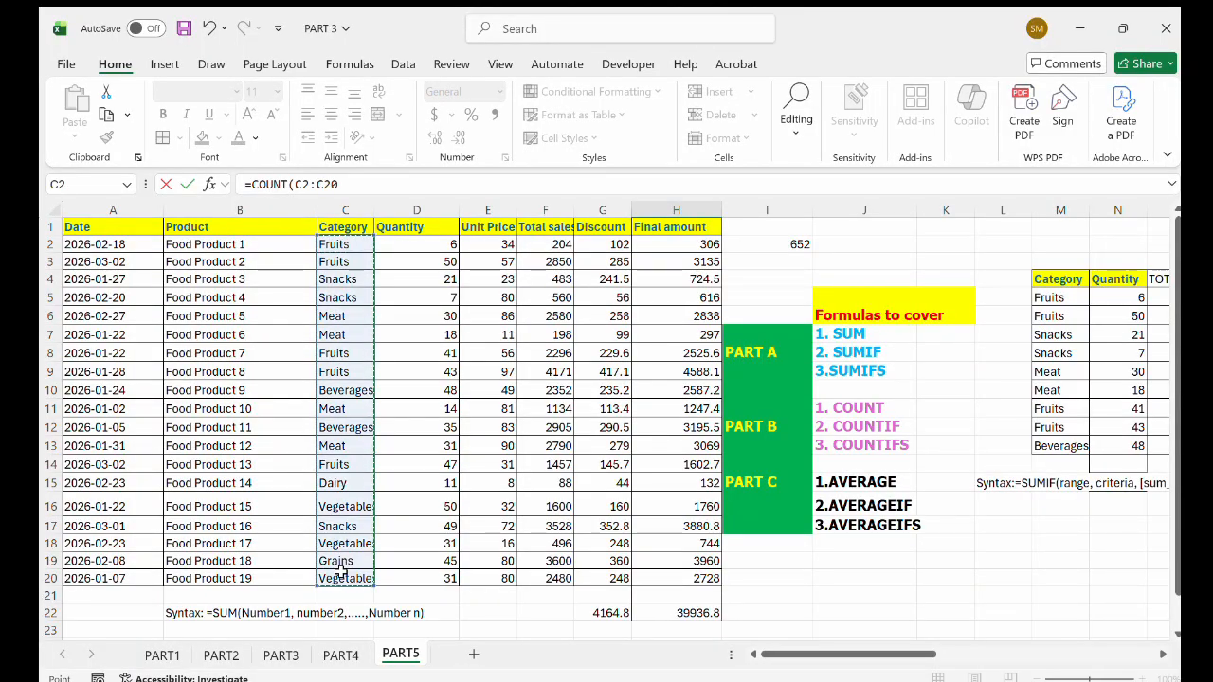
pyautogui.scroll(-2, 709, 600)
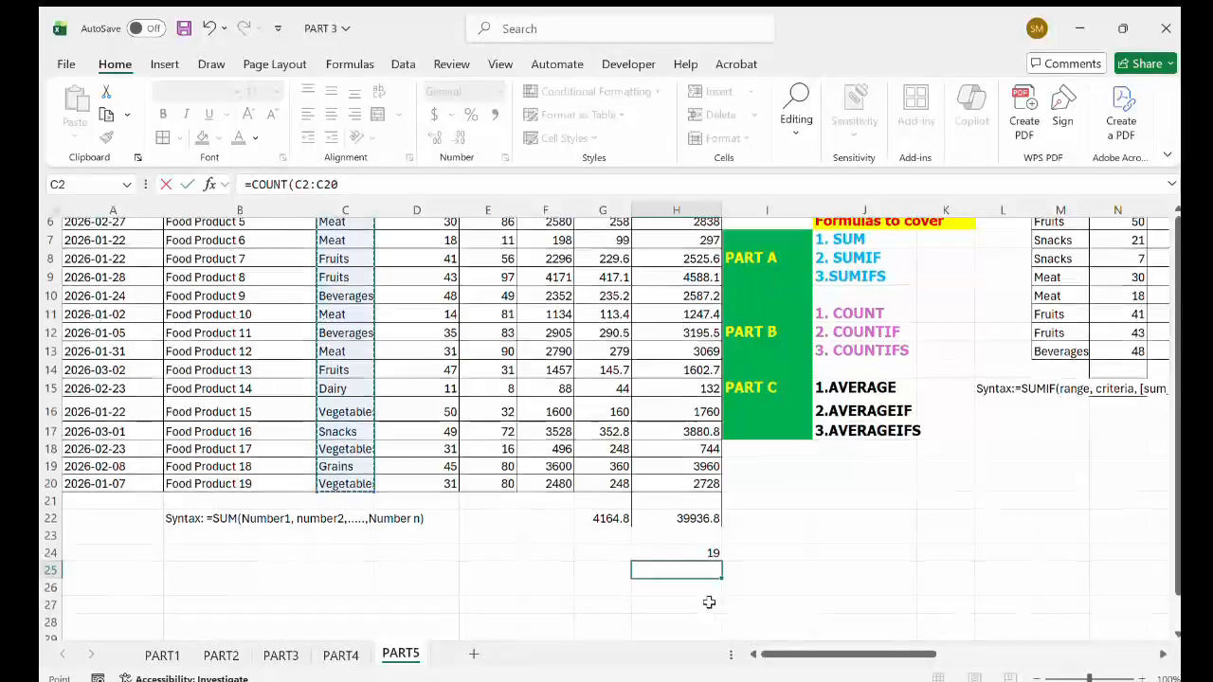
pyautogui.write(')')
pyautogui.press('Return')
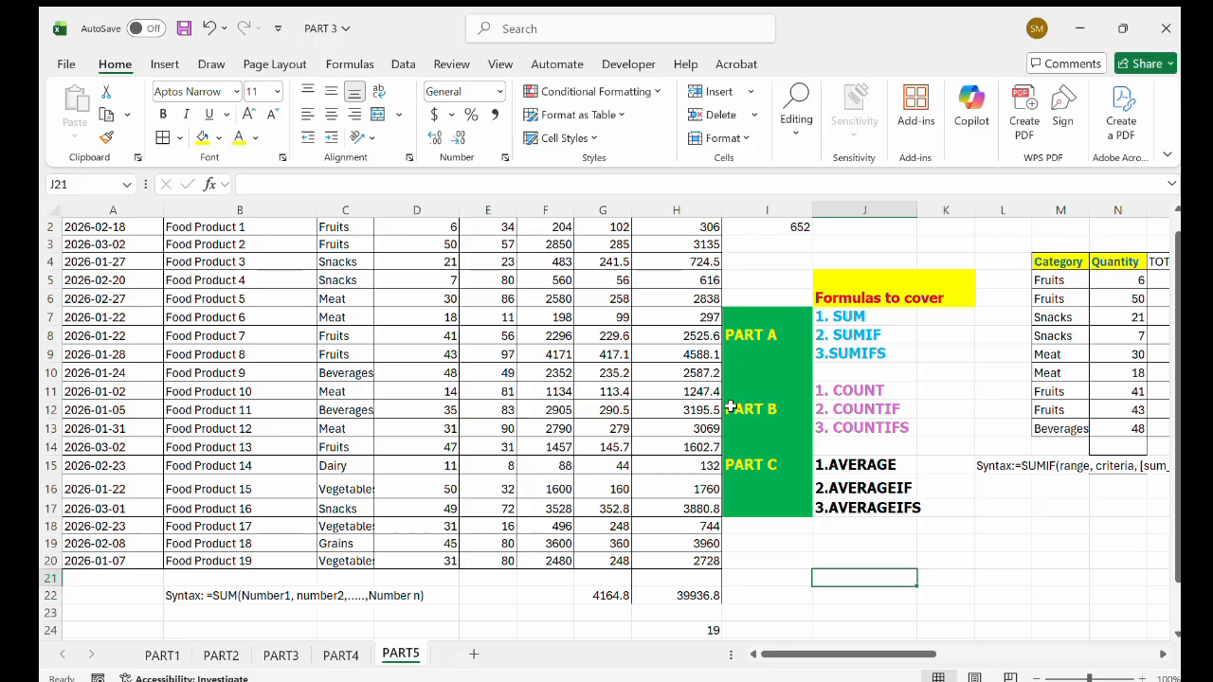
# Add the label COUNTA in cell K11, beside the COUNT entry of the formulas list
pyautogui.doubleClick(944, 394)
pyautogui.write('COUNTA')
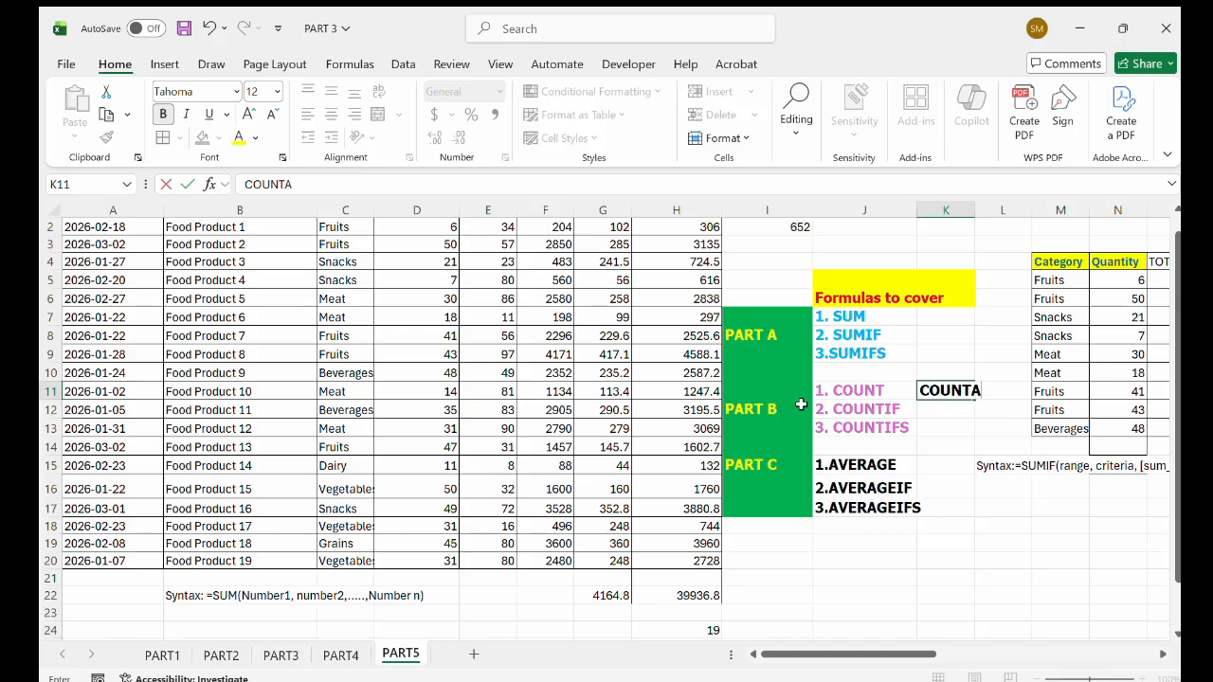
pyautogui.scroll(2, 801, 398)
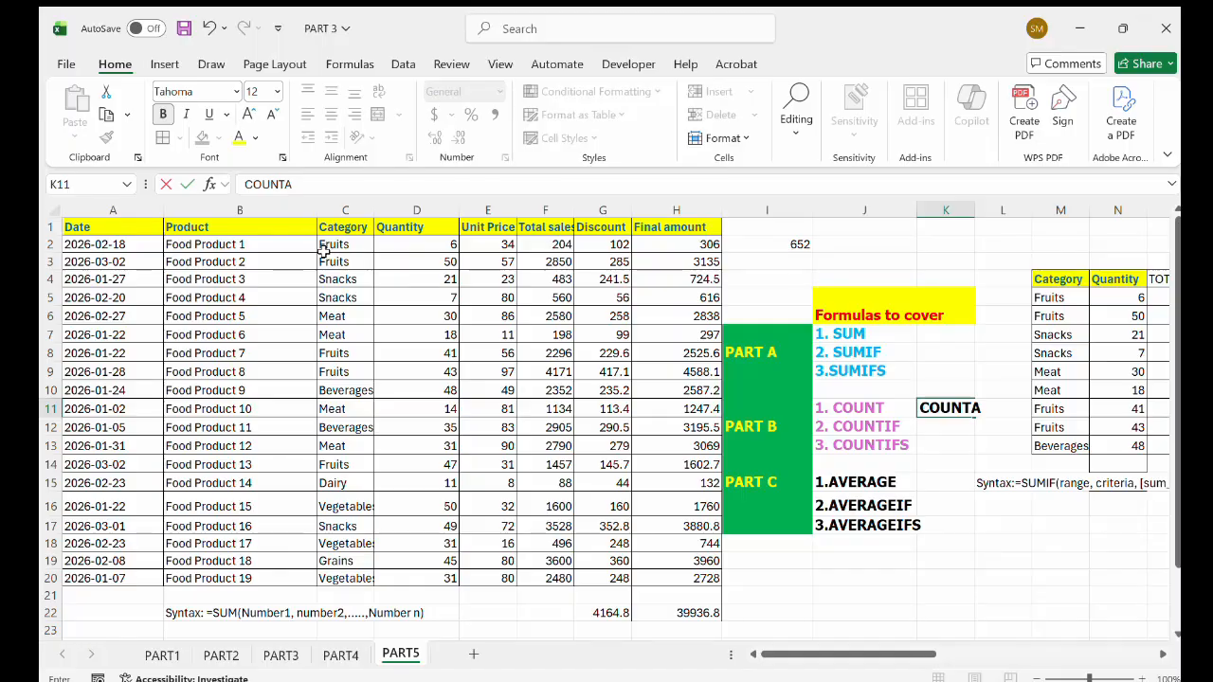
# Count the non-empty Category entries in cell H27 with =COUNTA(C2:C20) and select that cell to review its formula
pyautogui.scroll(-5, 408, 379)
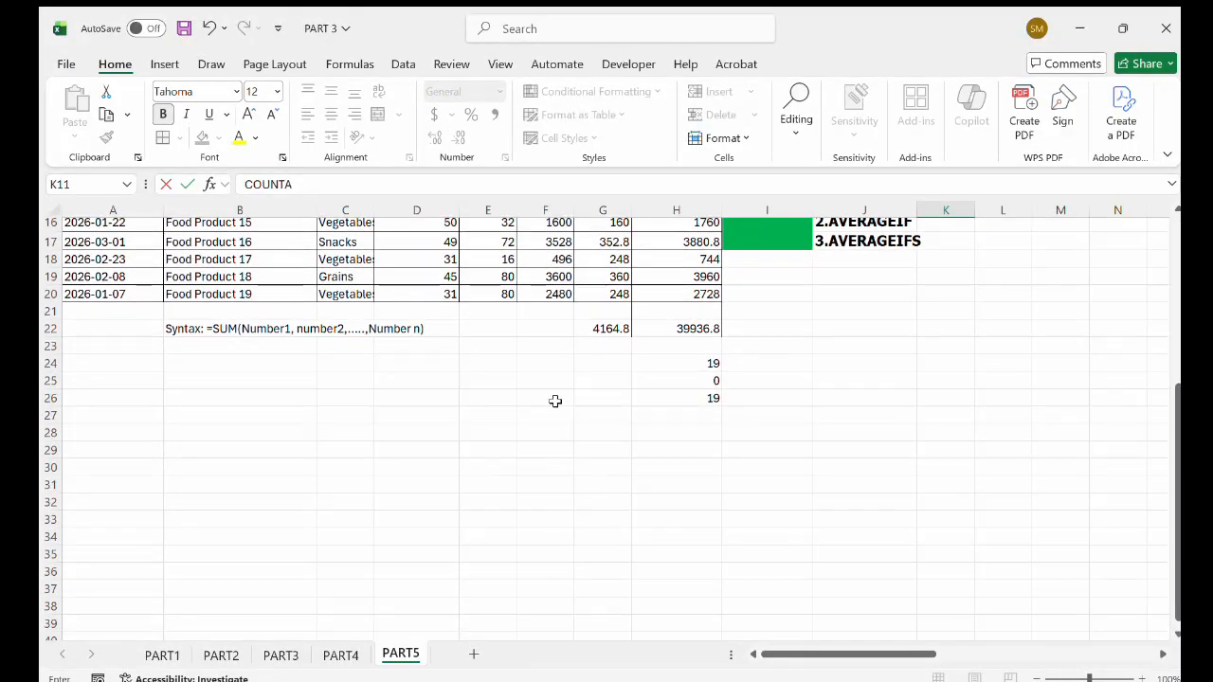
pyautogui.scroll(2, 555, 402)
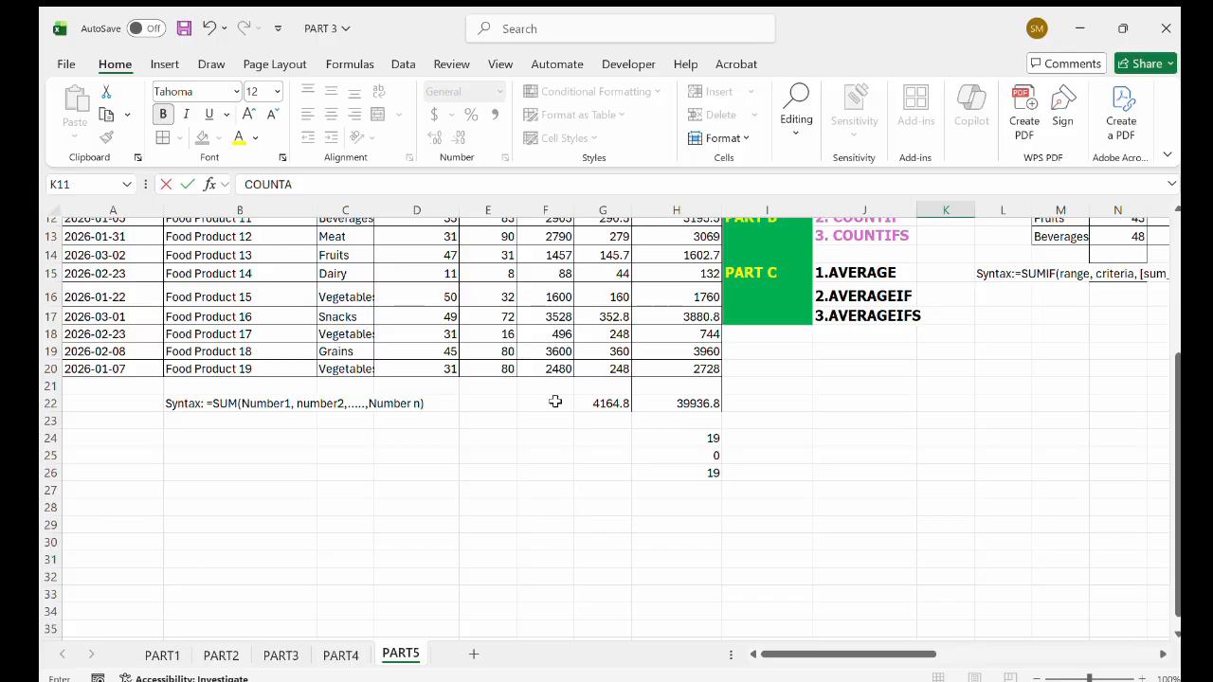
pyautogui.click(654, 491)
pyautogui.scroll(1, 697, 512)
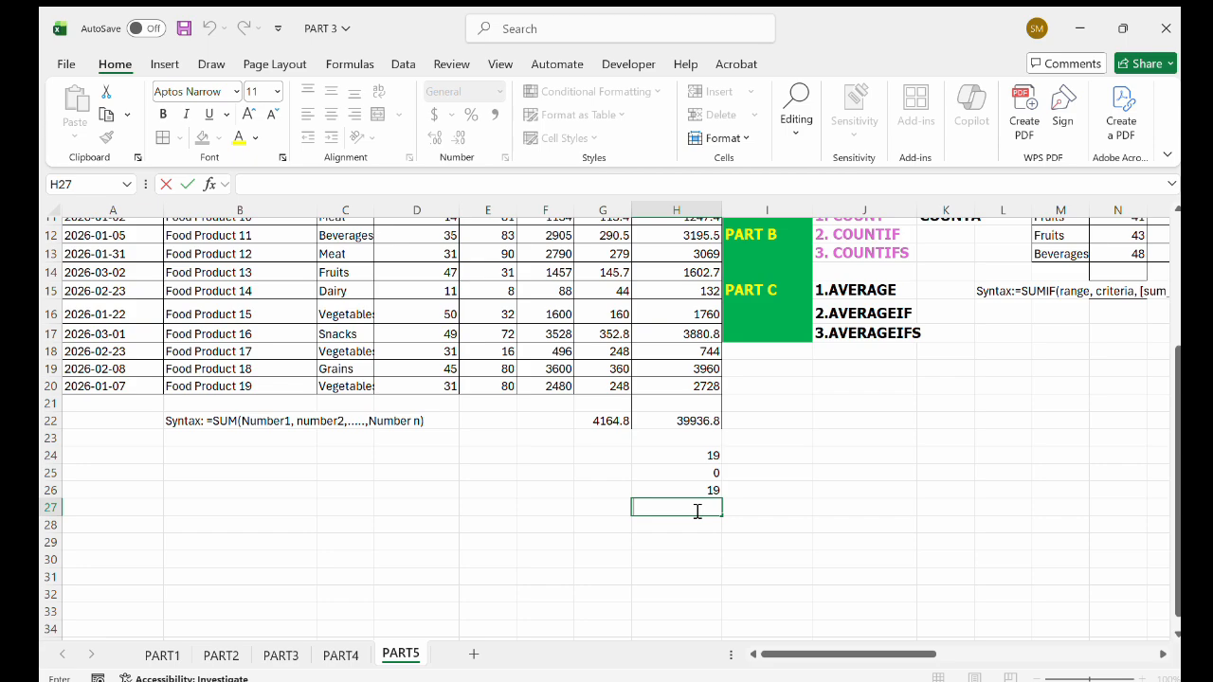
pyautogui.write('=')
pyautogui.write('O')
pyautogui.write('COU')
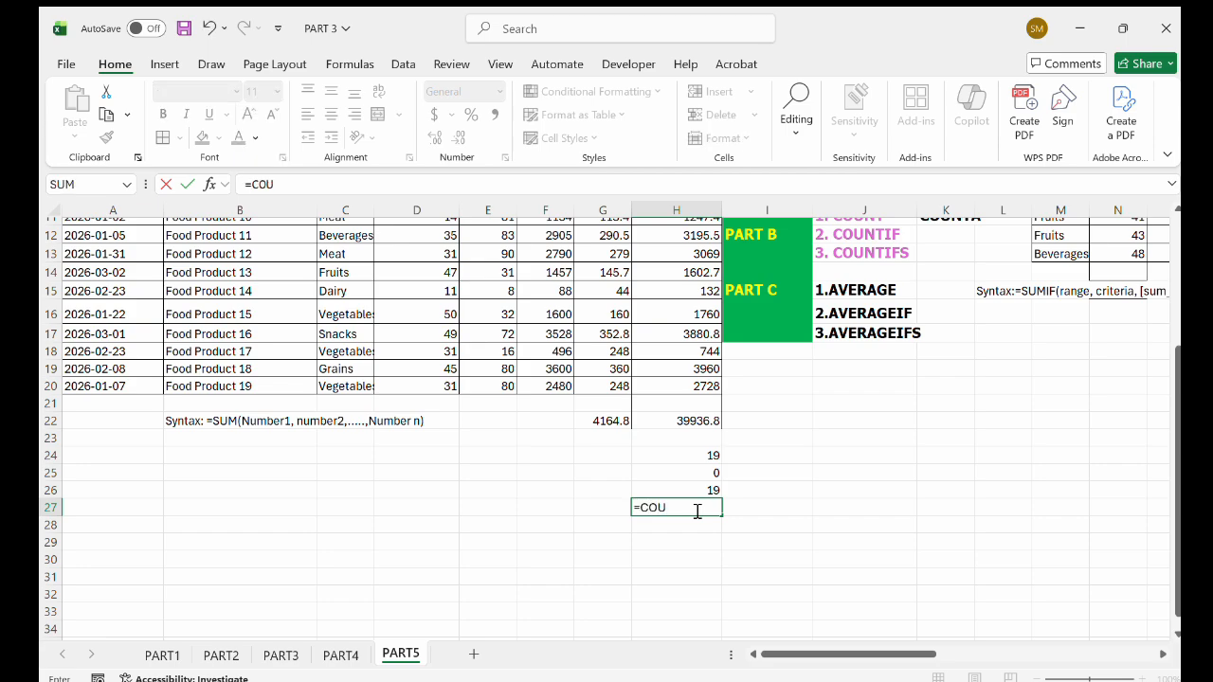
pyautogui.write('NT(')
pyautogui.write('(')
pyautogui.scroll(4, 475, 443)
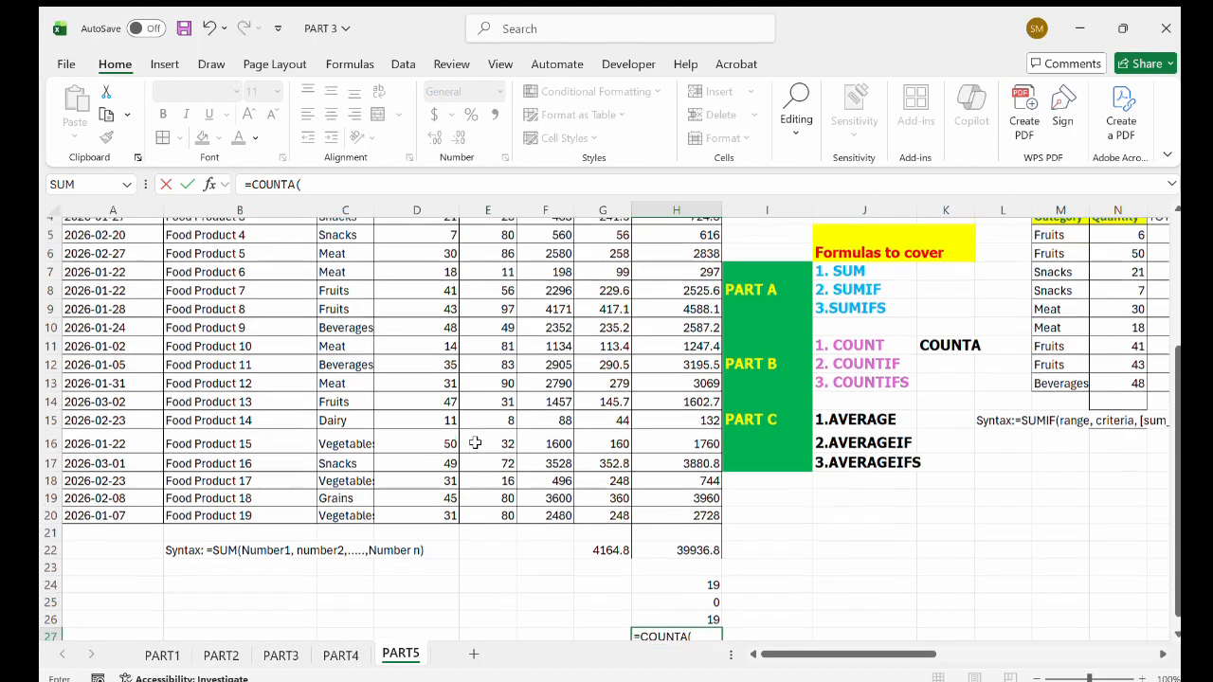
pyautogui.moveTo(334, 239); pyautogui.dragTo(367, 585)
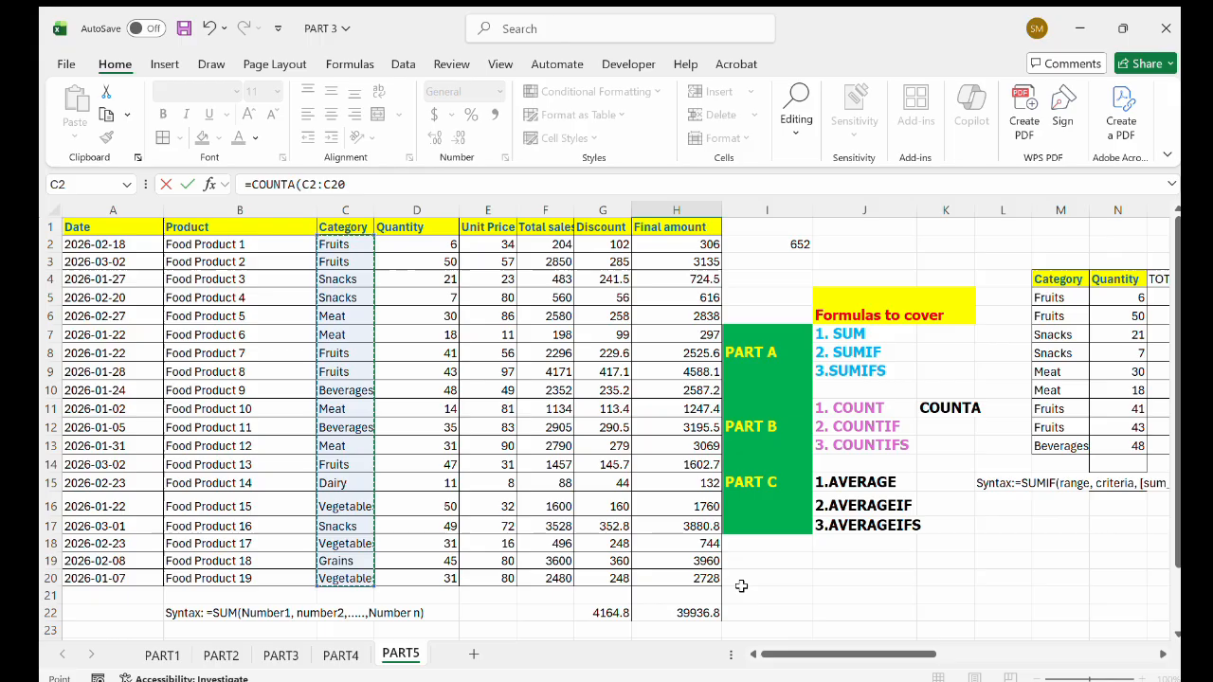
pyautogui.scroll(-4, 741, 586)
pyautogui.press('F2')
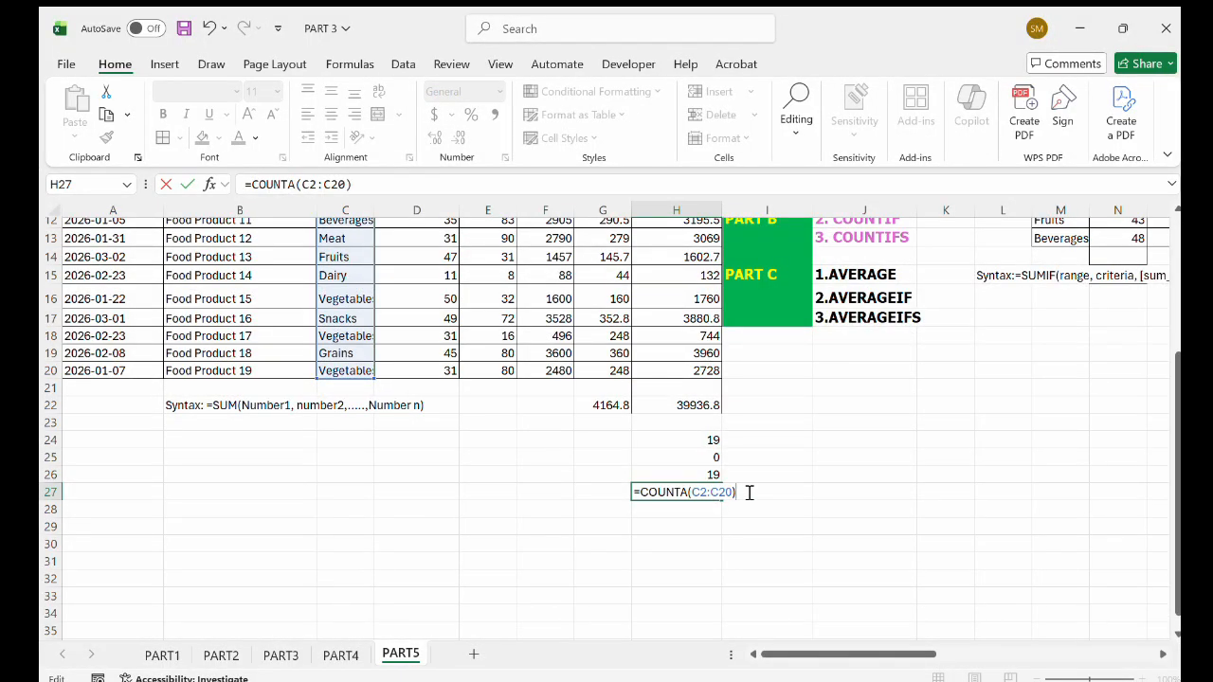
pyautogui.press('Return')
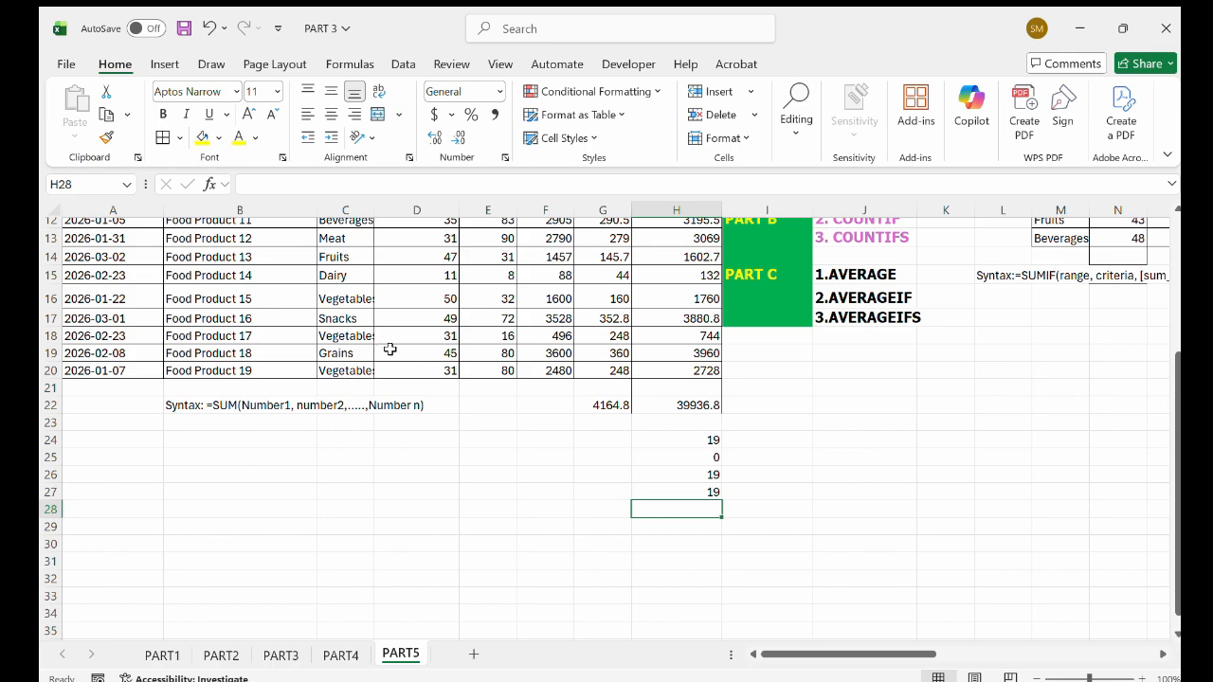
pyautogui.scroll(1, 390, 350)
pyautogui.click(667, 530)
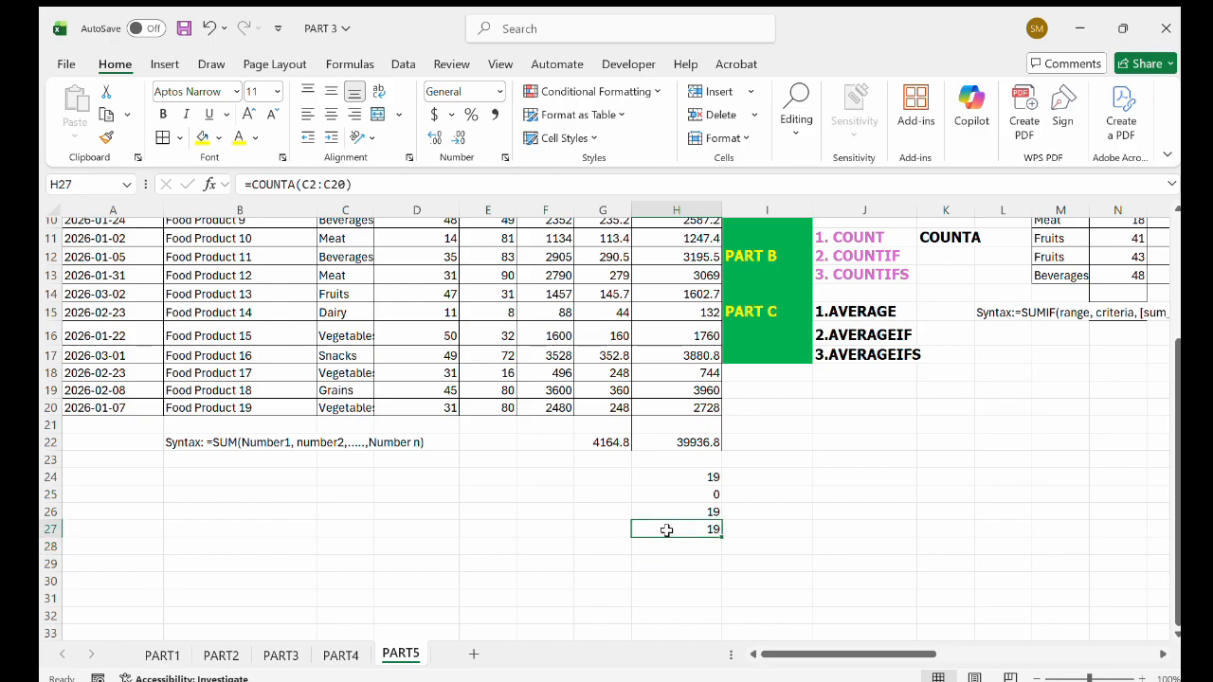
# Clear the Category entries in cells C18 and C16 to test how the COUNTA formulas respond, and undo both deletions
pyautogui.click(363, 374)
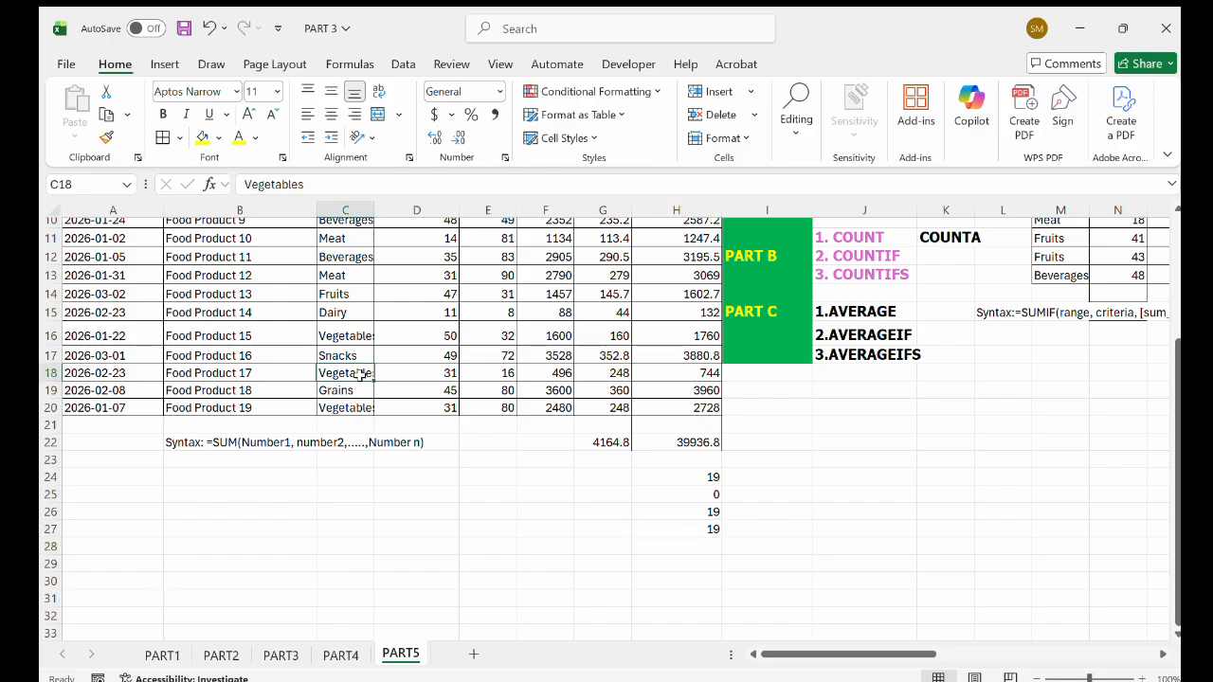
pyautogui.press('Delete')
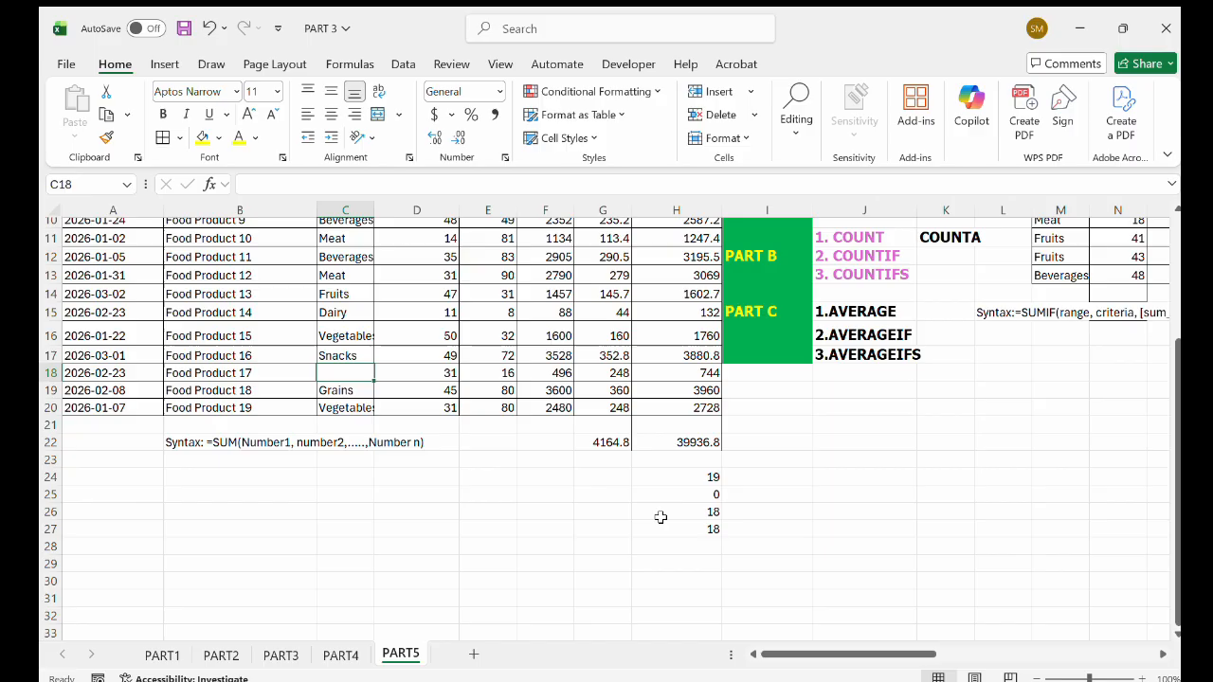
pyautogui.click(356, 336)
pyautogui.press('Delete')
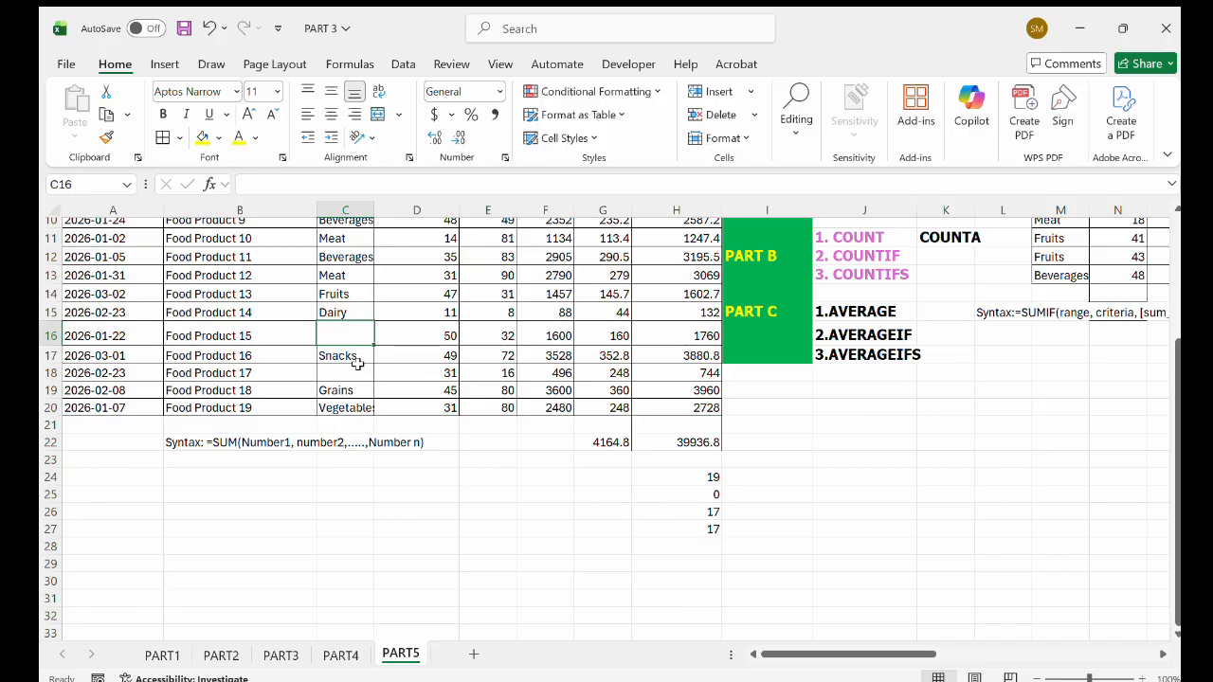
pyautogui.click(208, 23)
pyautogui.click(208, 23)
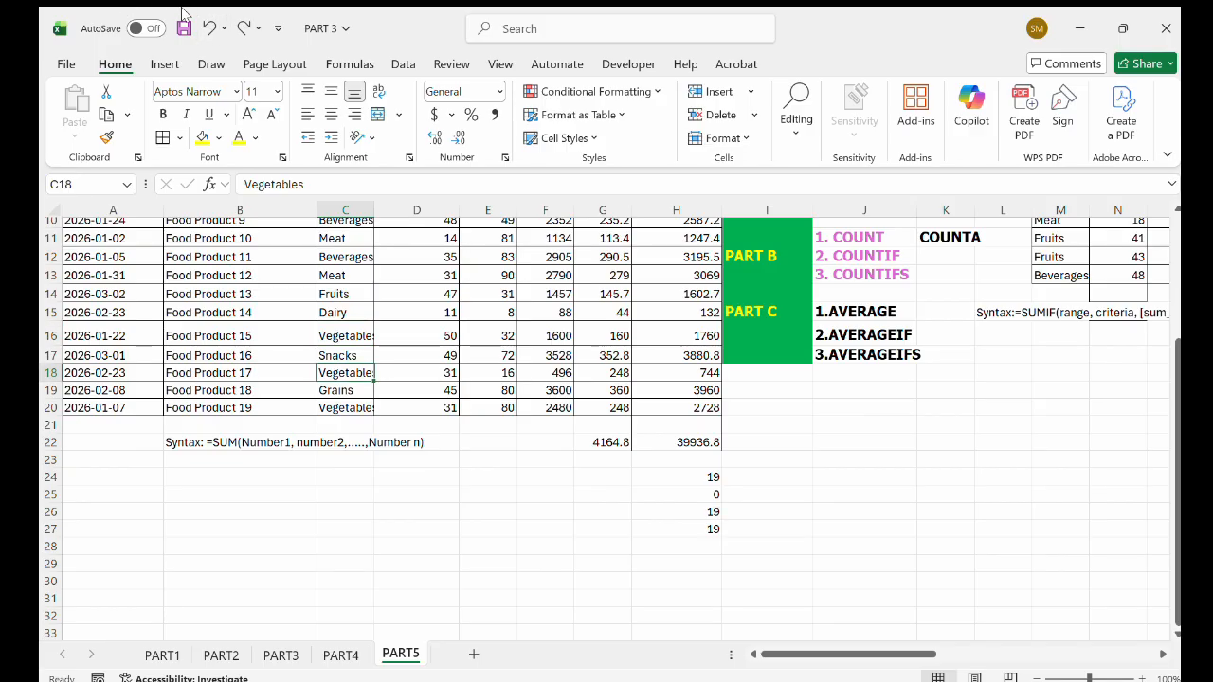
# Save the workbook and change the TOTAL_SUM header in cell O4 to TOTAL_countif
pyautogui.click(183, 28)
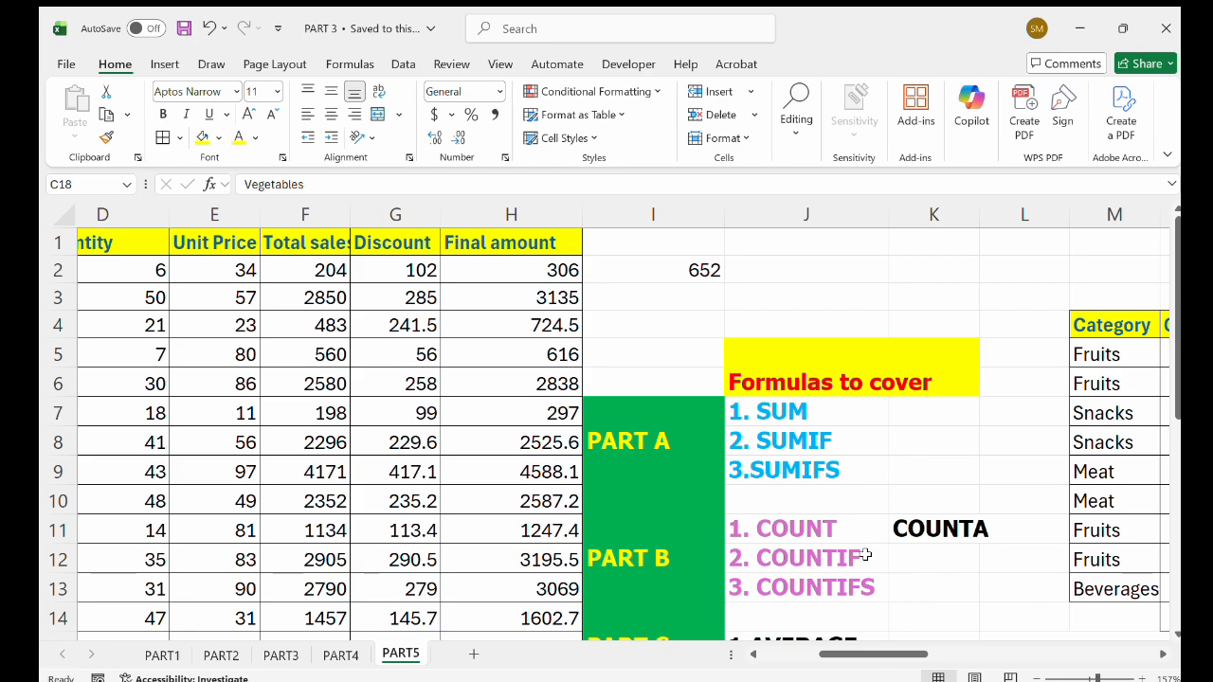
pyautogui.hscroll(5, 865, 554)
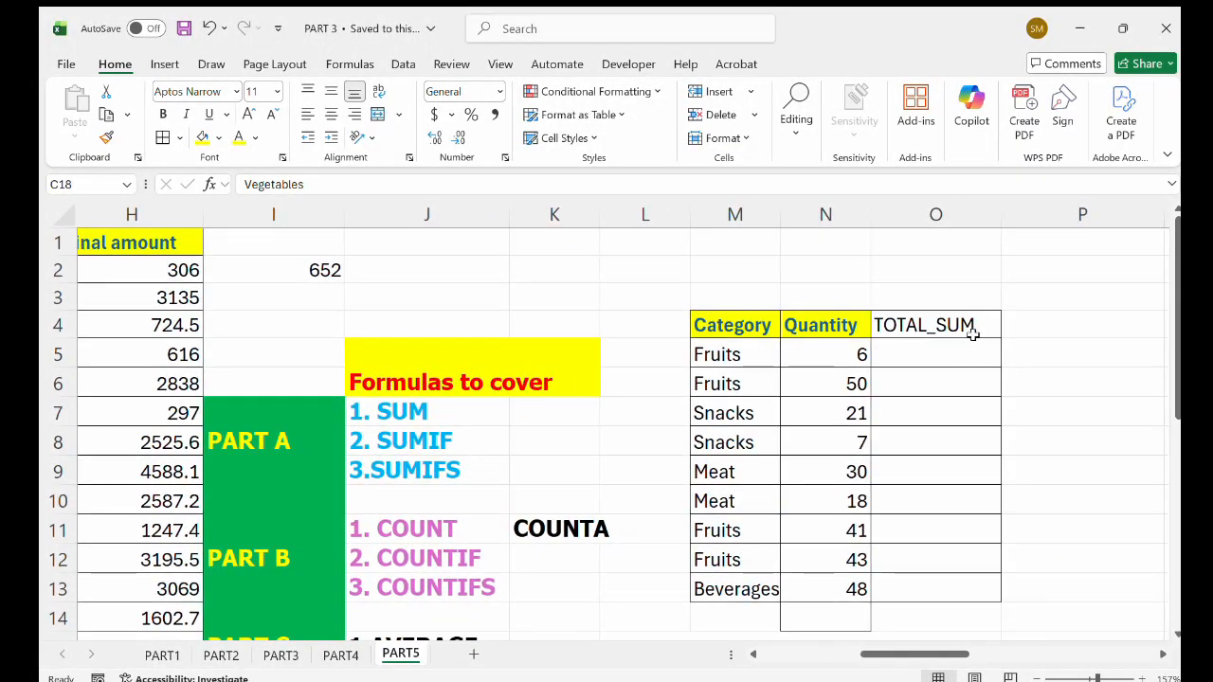
pyautogui.doubleClick(978, 332)
pyautogui.press('BackSpace')
pyautogui.press('BackSpace')
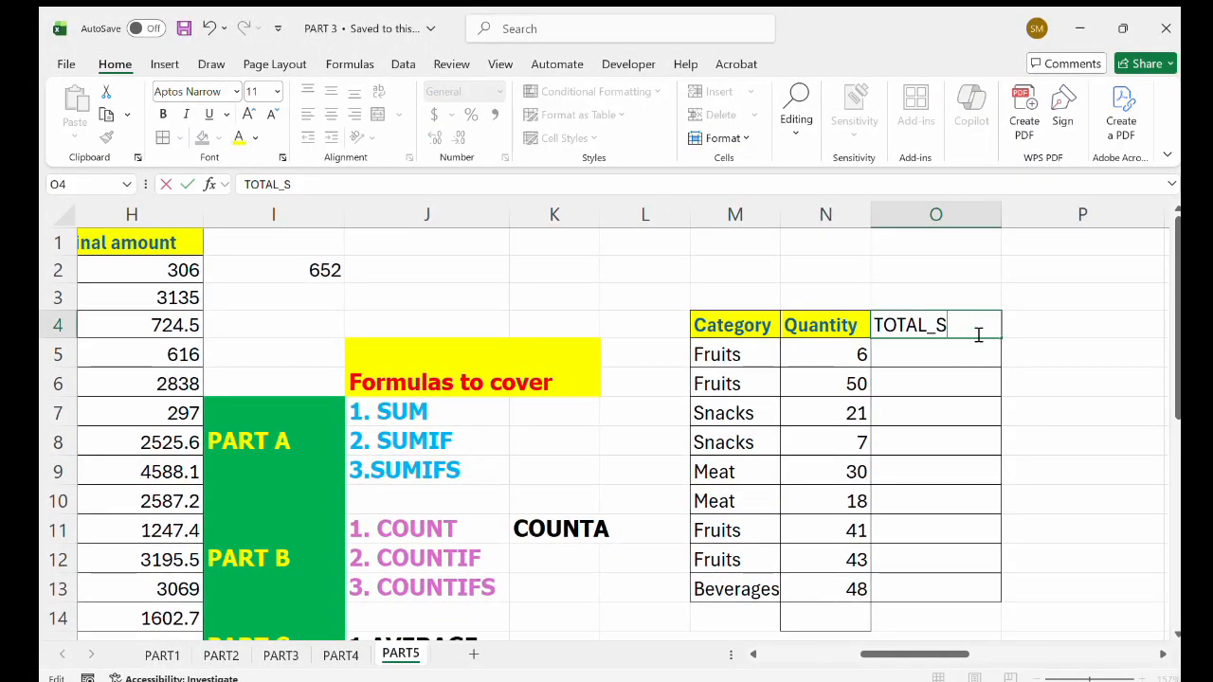
pyautogui.write('co')
pyautogui.write('n')
pyautogui.write('u')
pyautogui.press('BackSpace')
pyautogui.press('BackSpace')
pyautogui.write('unt')
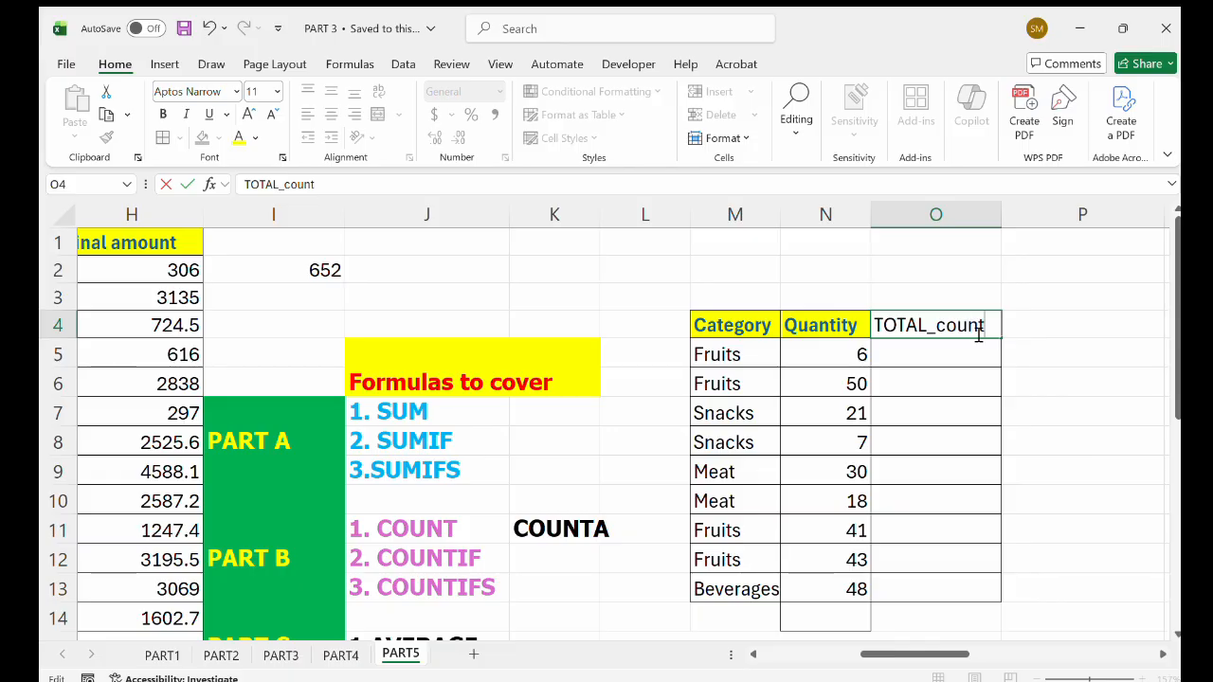
pyautogui.write('if')
# Start a COUNTIF formula in cell O5 with the Category entries C2:C20 as its range
pyautogui.click(933, 358)
pyautogui.write('=coun')
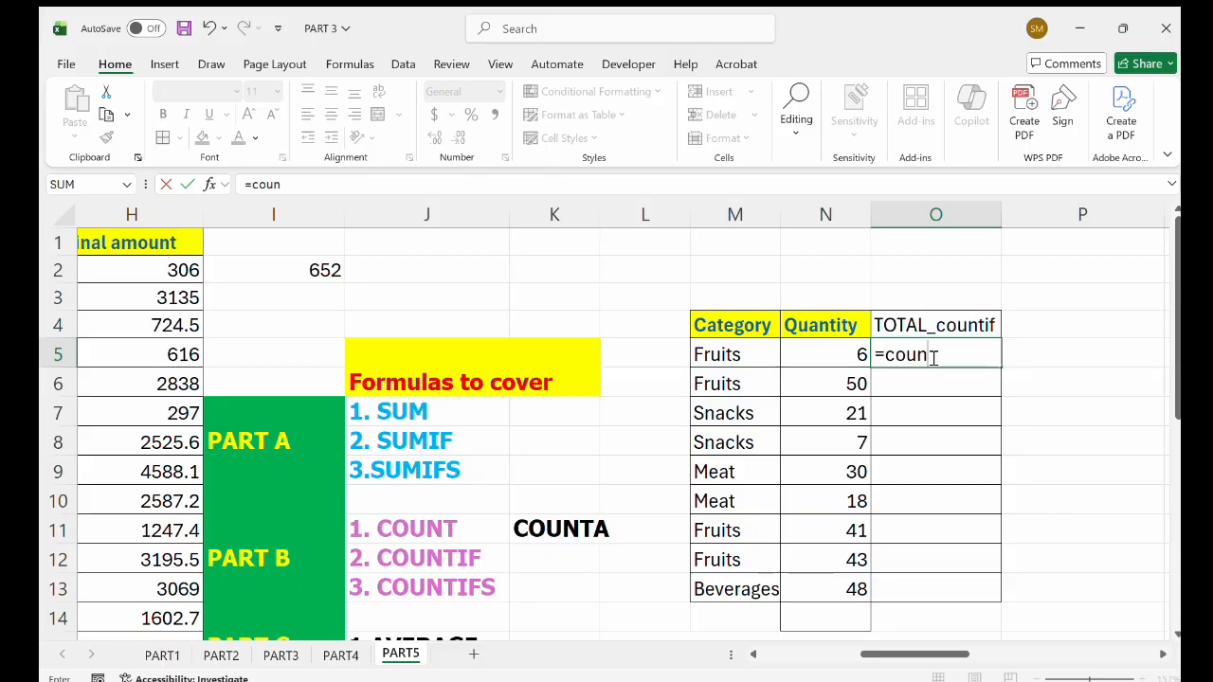
pyautogui.write('tif')
pyautogui.press('Tab')
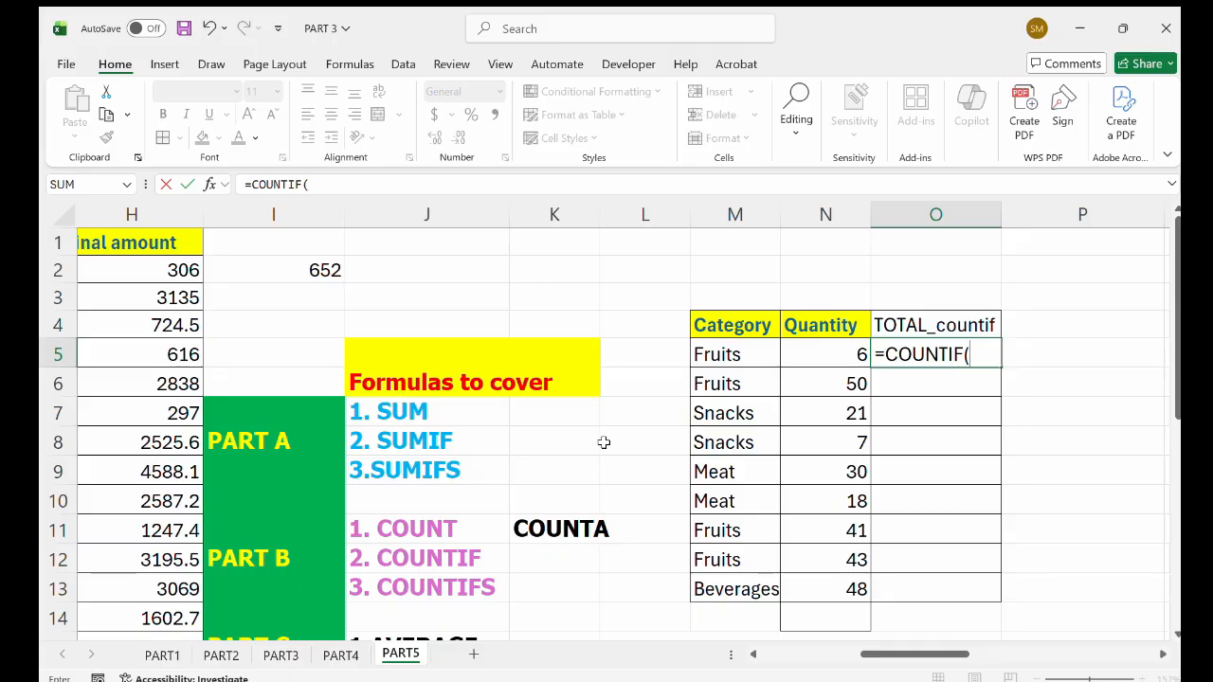
pyautogui.hscroll(-6, 603, 443)
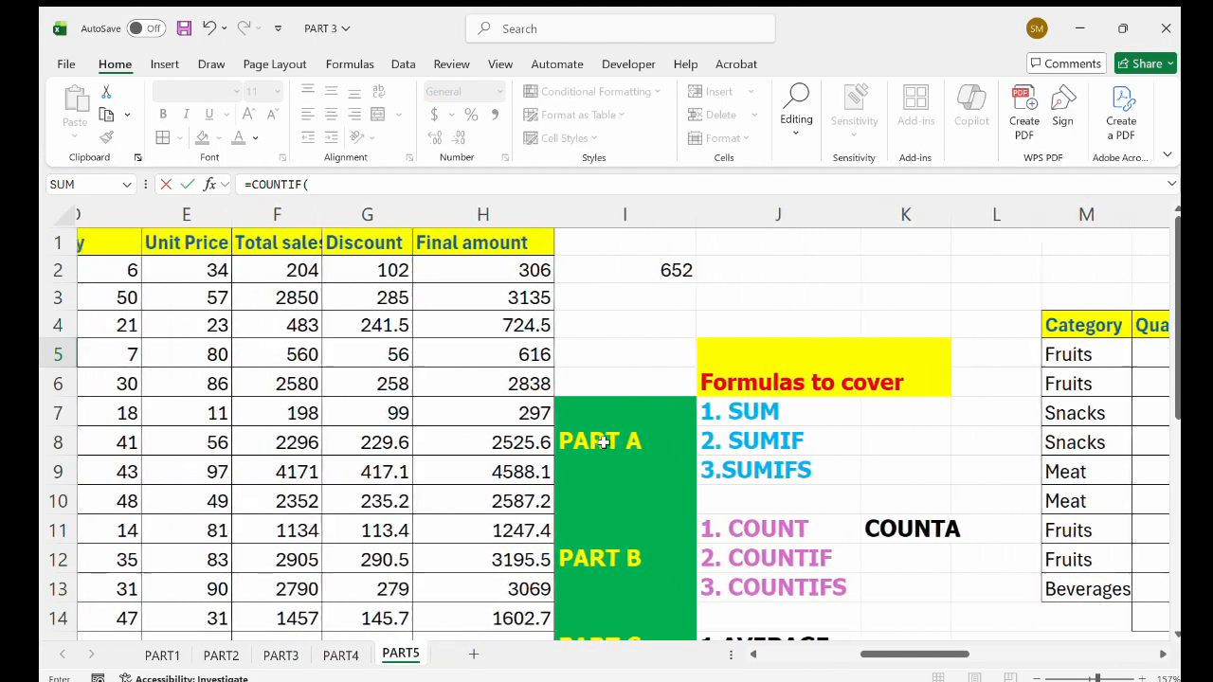
pyautogui.hscroll(-2, 604, 442)
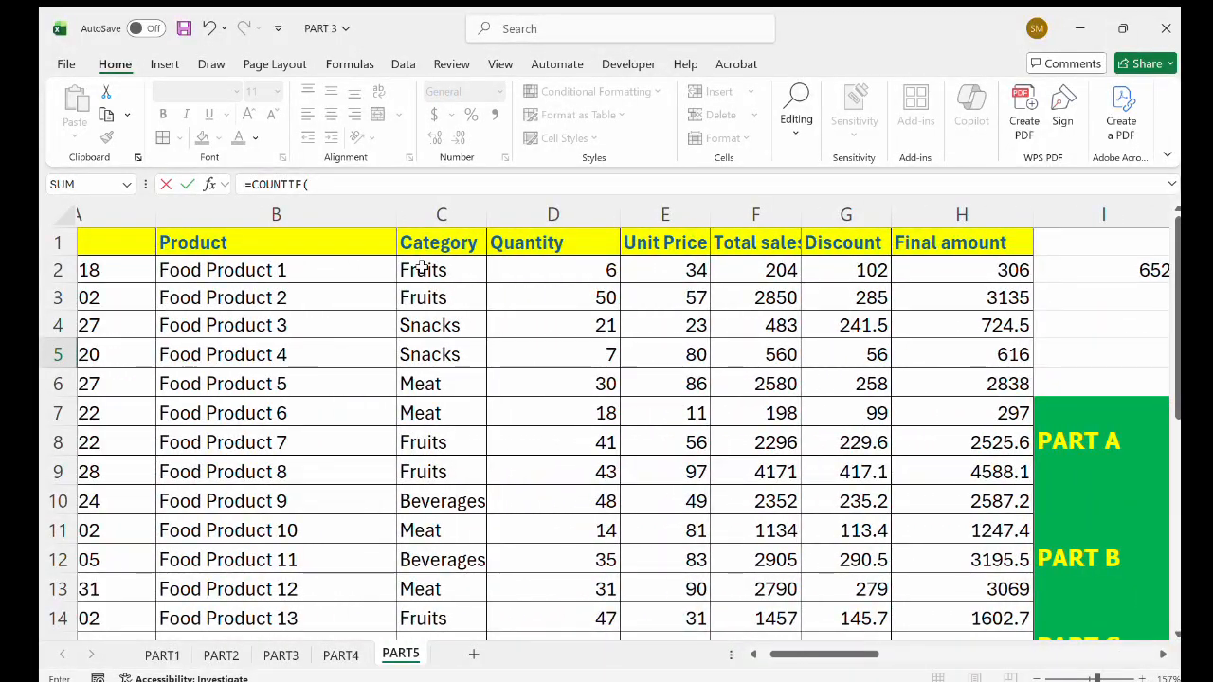
pyautogui.moveTo(422, 269); pyautogui.dragTo(445, 600)
# Complete the COUNTIF formula in O5 with the Meat cell M9 as criterion, giving =COUNTIF(C2:C20,M9)
pyautogui.hscroll(2, 445, 600)
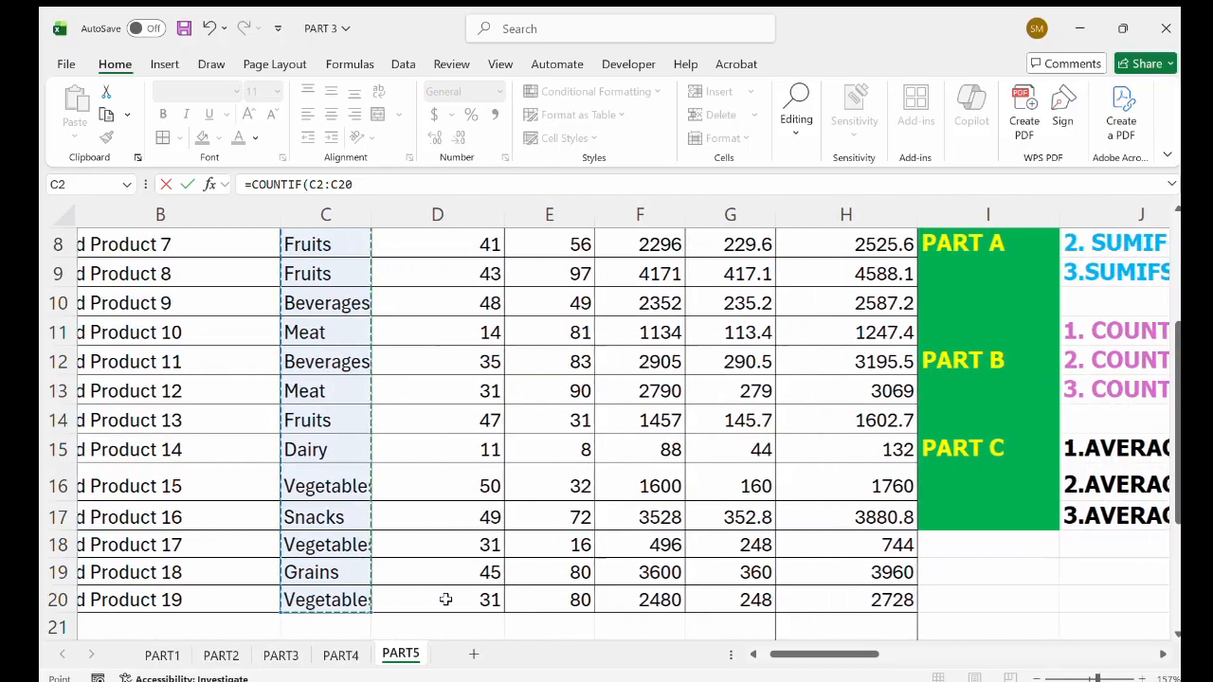
pyautogui.scroll(3, 445, 600)
pyautogui.hscroll(4, 446, 600)
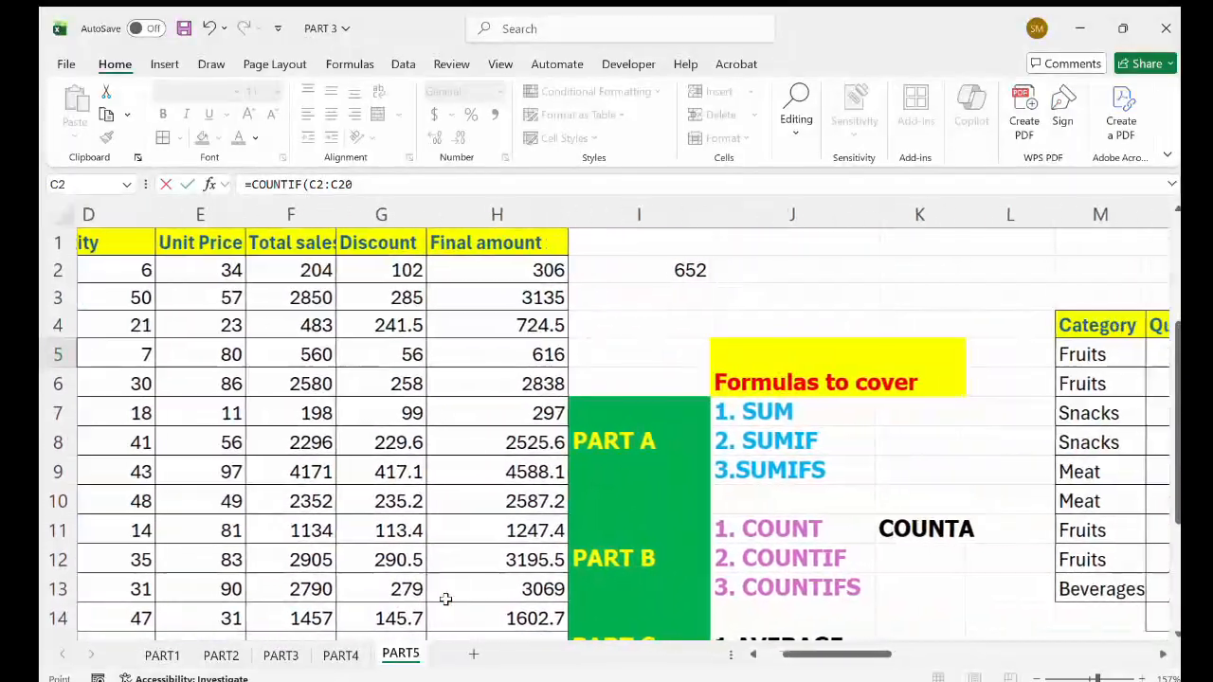
pyautogui.hscroll(3, 445, 600)
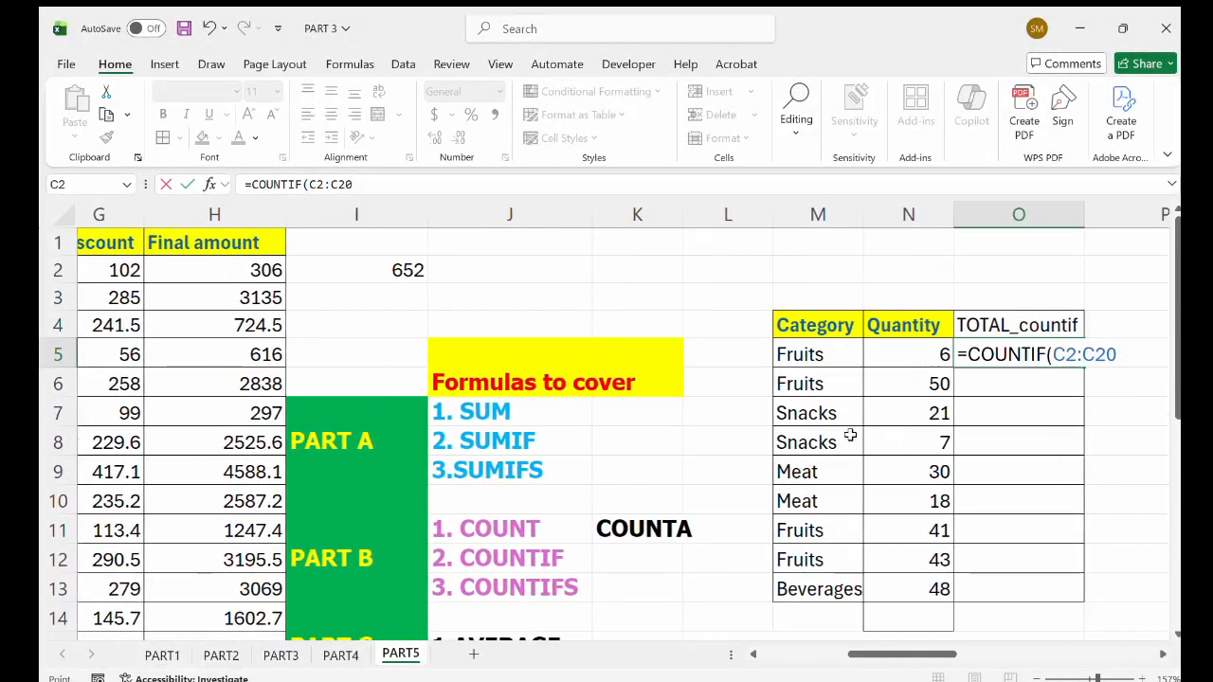
pyautogui.hscroll(1, 850, 437)
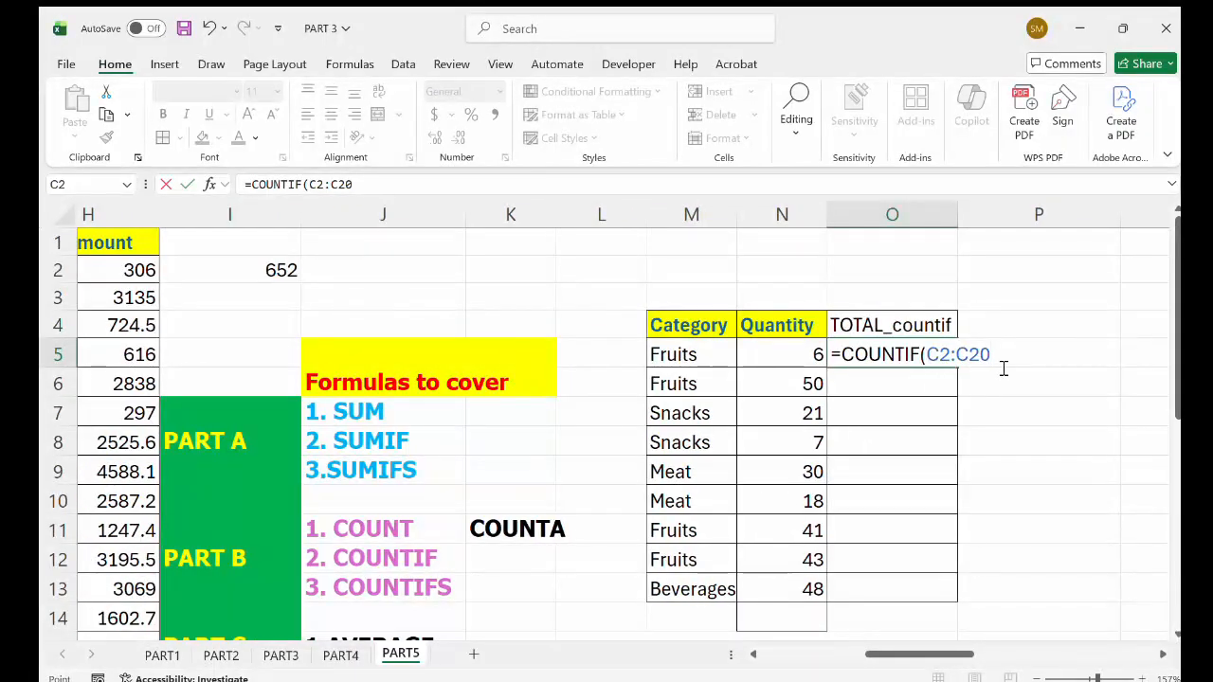
pyautogui.write(',')
pyautogui.click(692, 384)
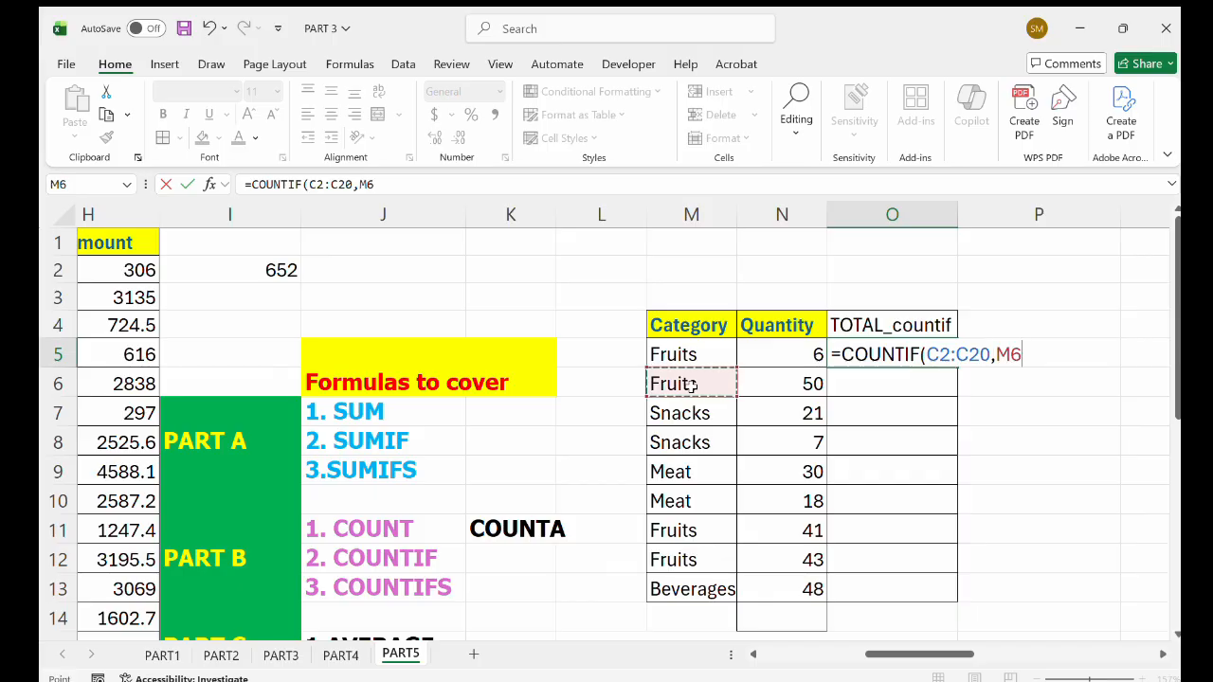
pyautogui.click(681, 417)
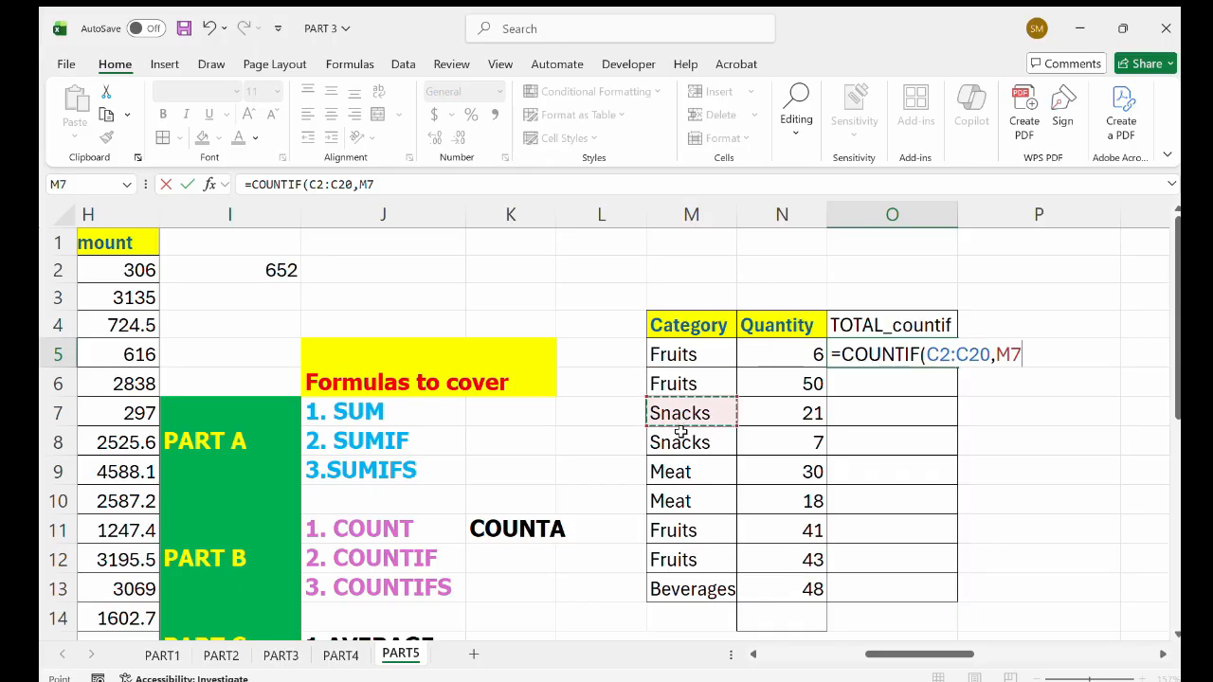
pyautogui.click(684, 468)
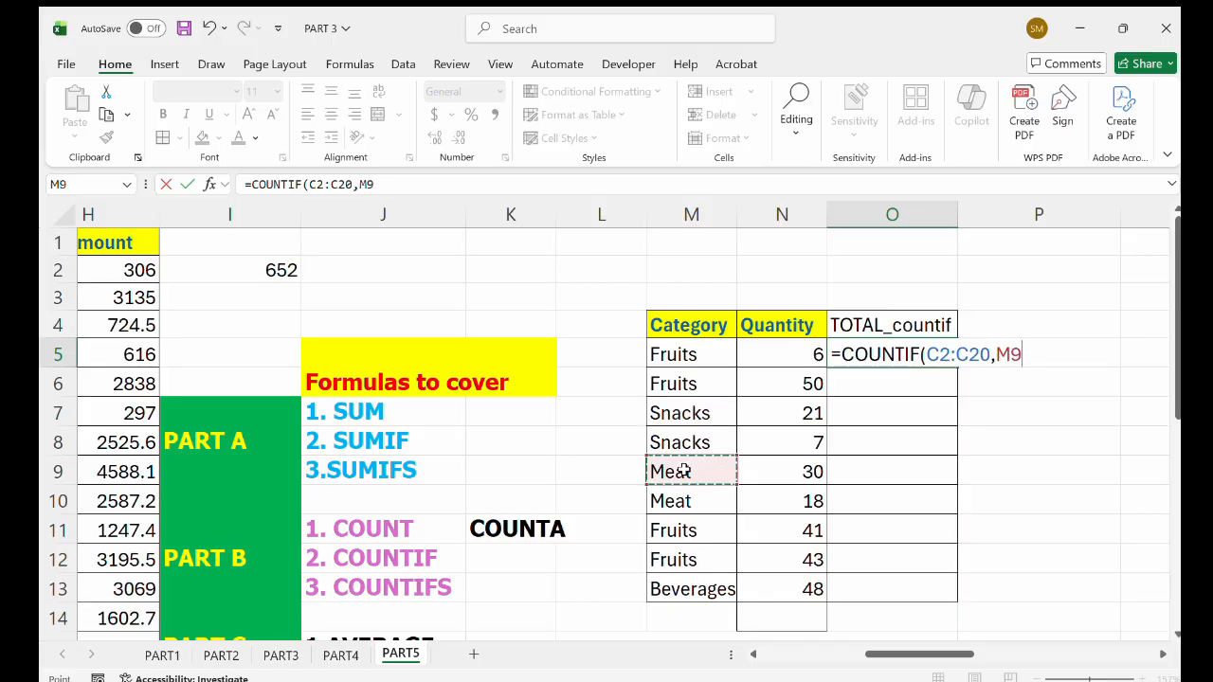
pyautogui.write(')')
pyautogui.press('Return')
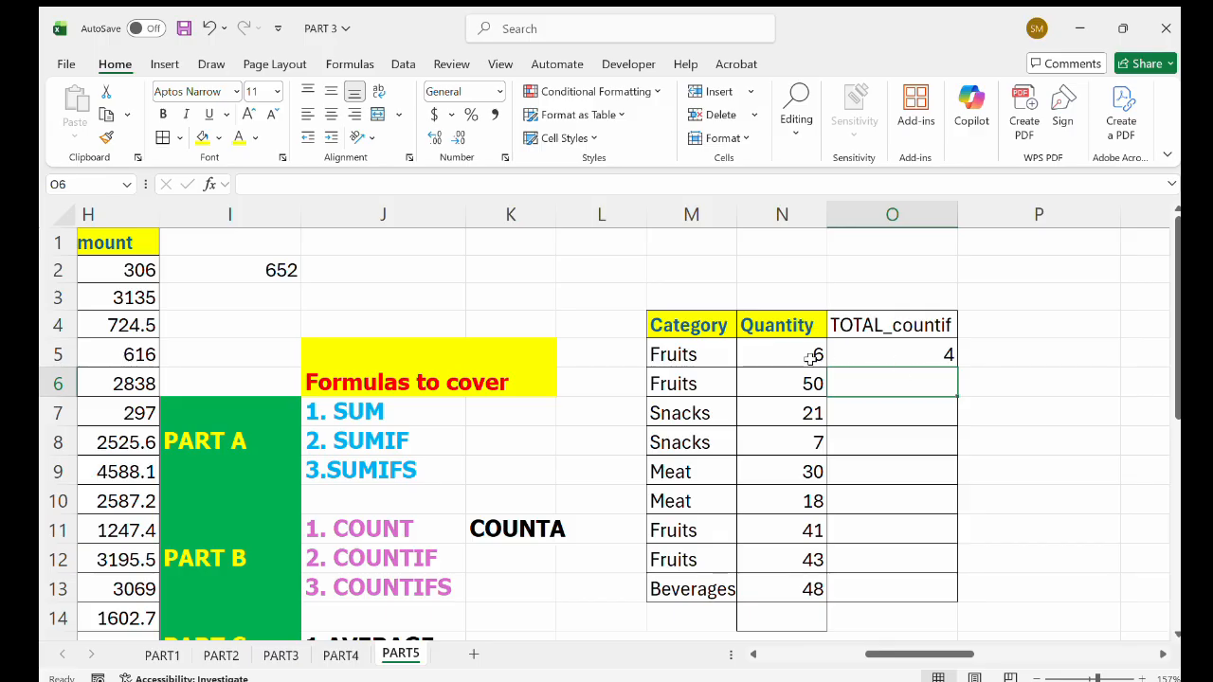
# Examine the range used by the O5 formula and check the Meat entries down the Category column
pyautogui.hscroll(-10, 680, 388)
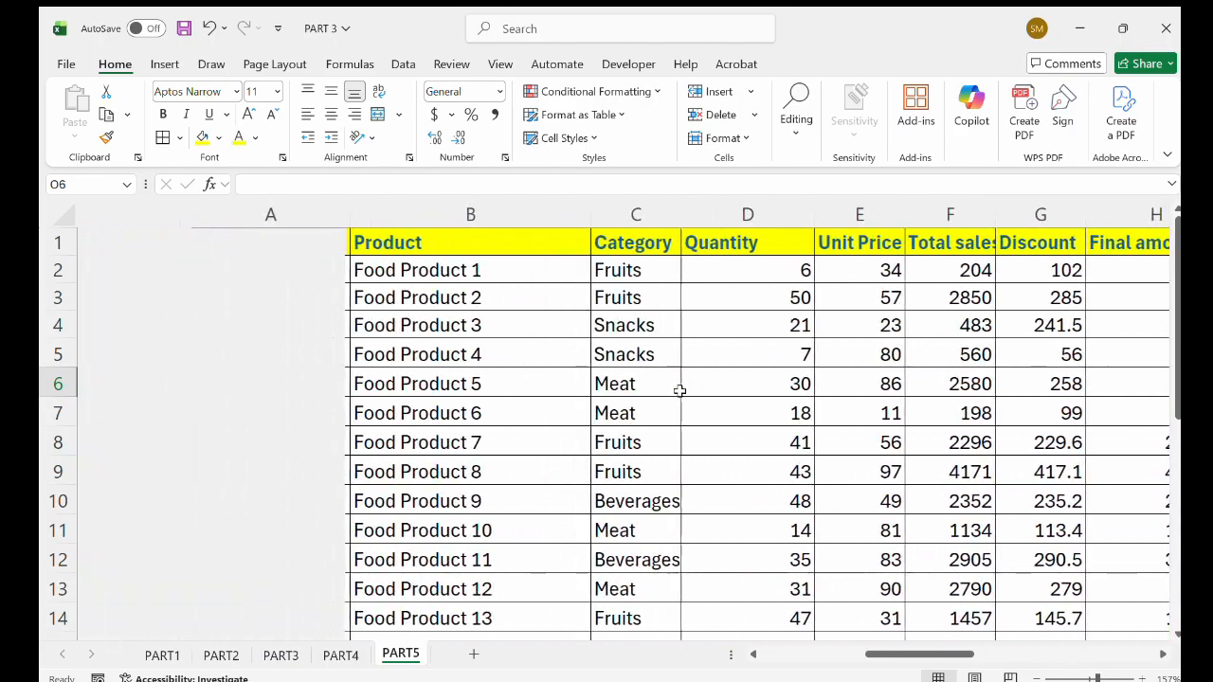
pyautogui.hscroll(-3, 720, 284)
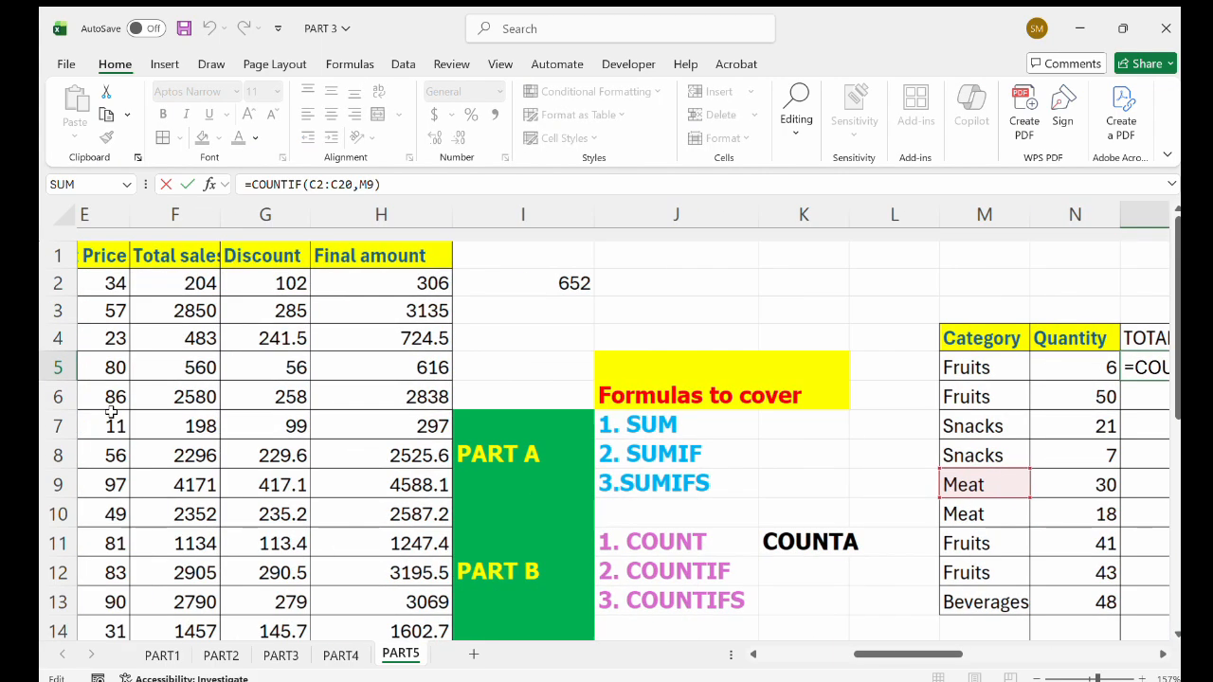
pyautogui.hscroll(-3, 190, 426)
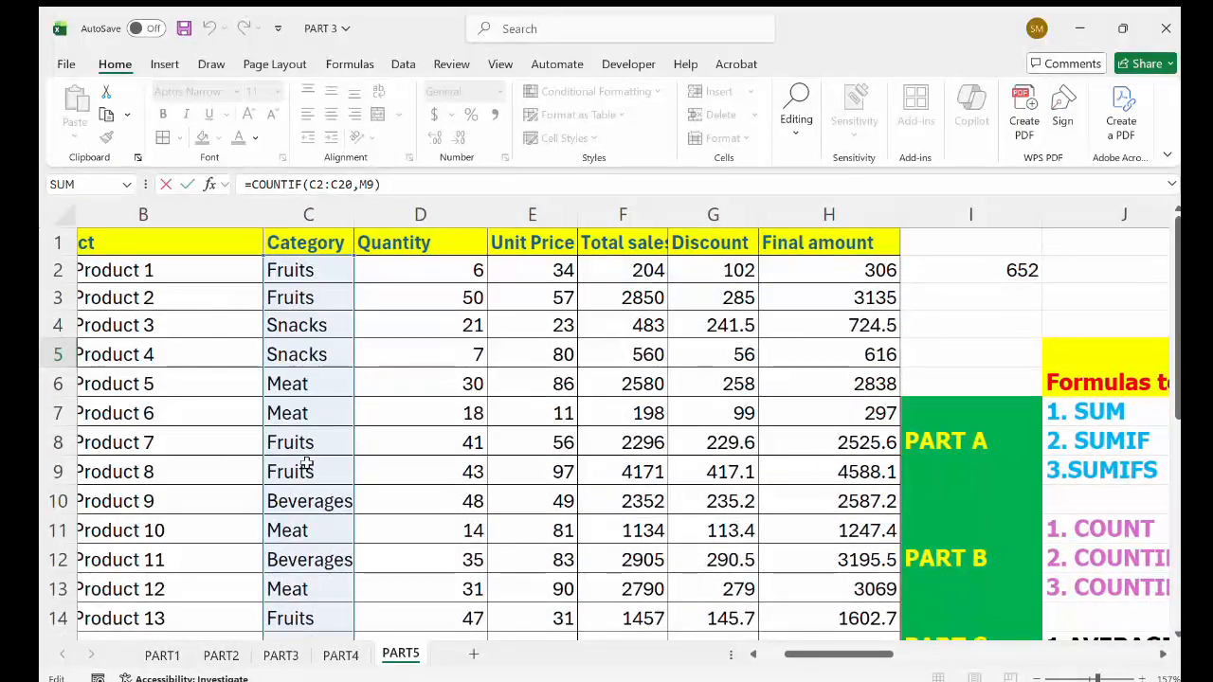
pyautogui.click(306, 464)
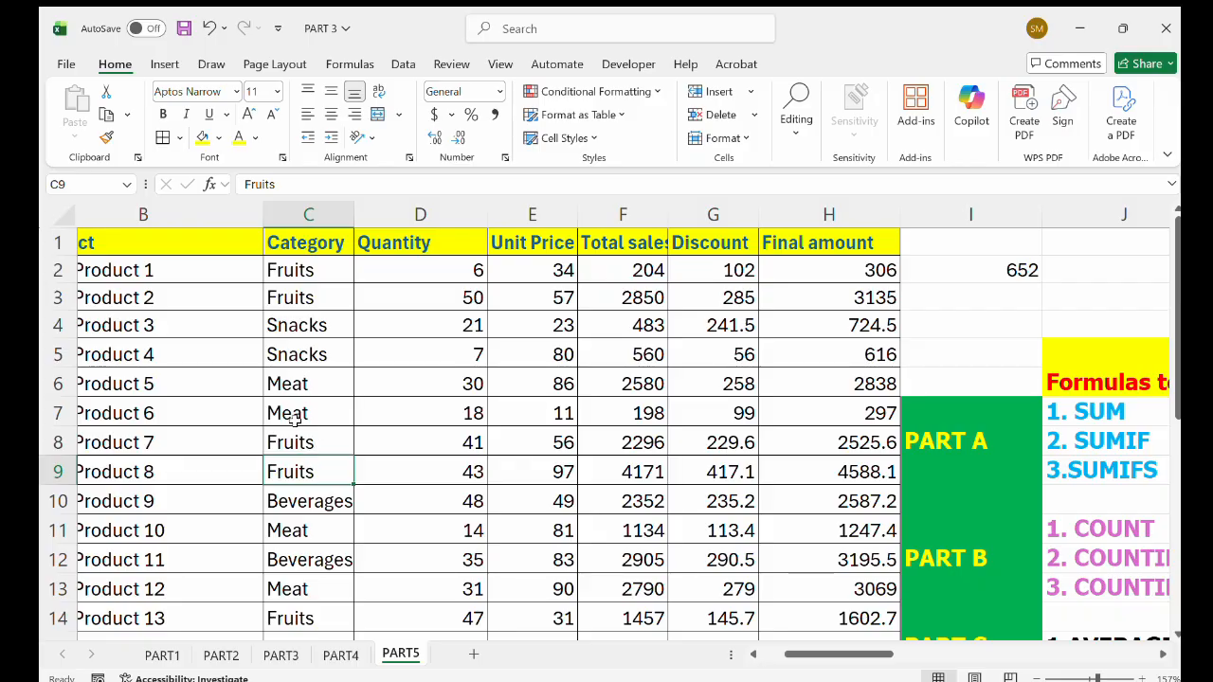
pyautogui.scroll(-1, 295, 420)
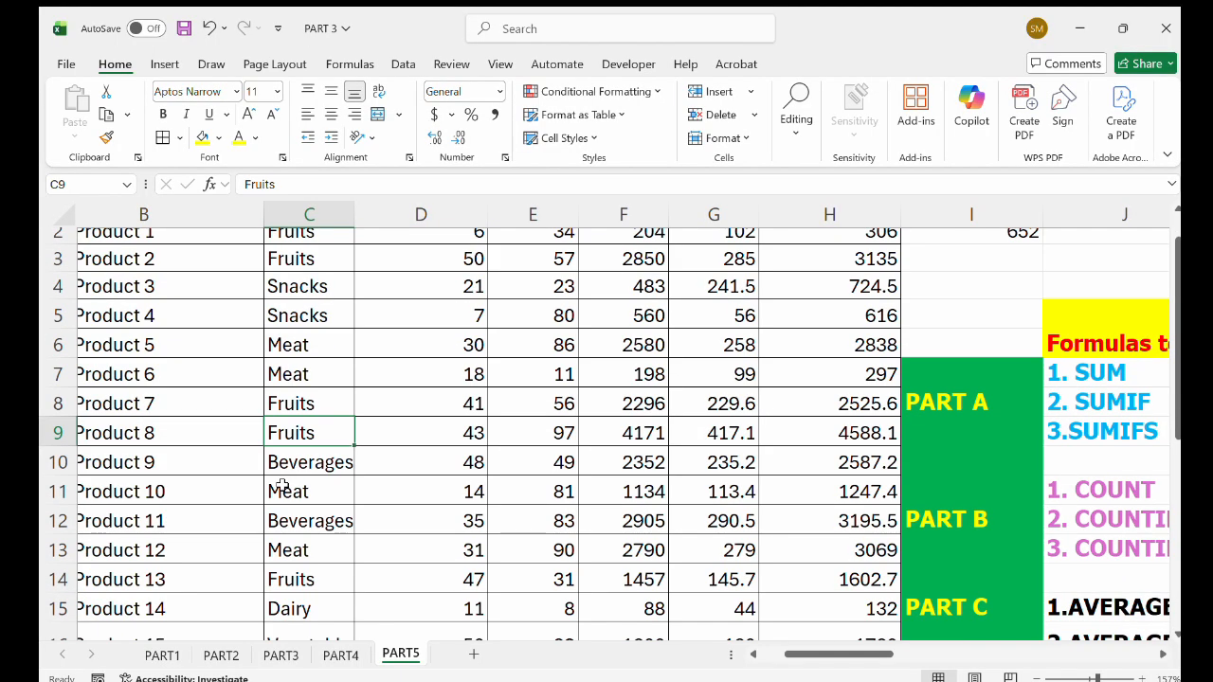
pyautogui.scroll(-2, 283, 486)
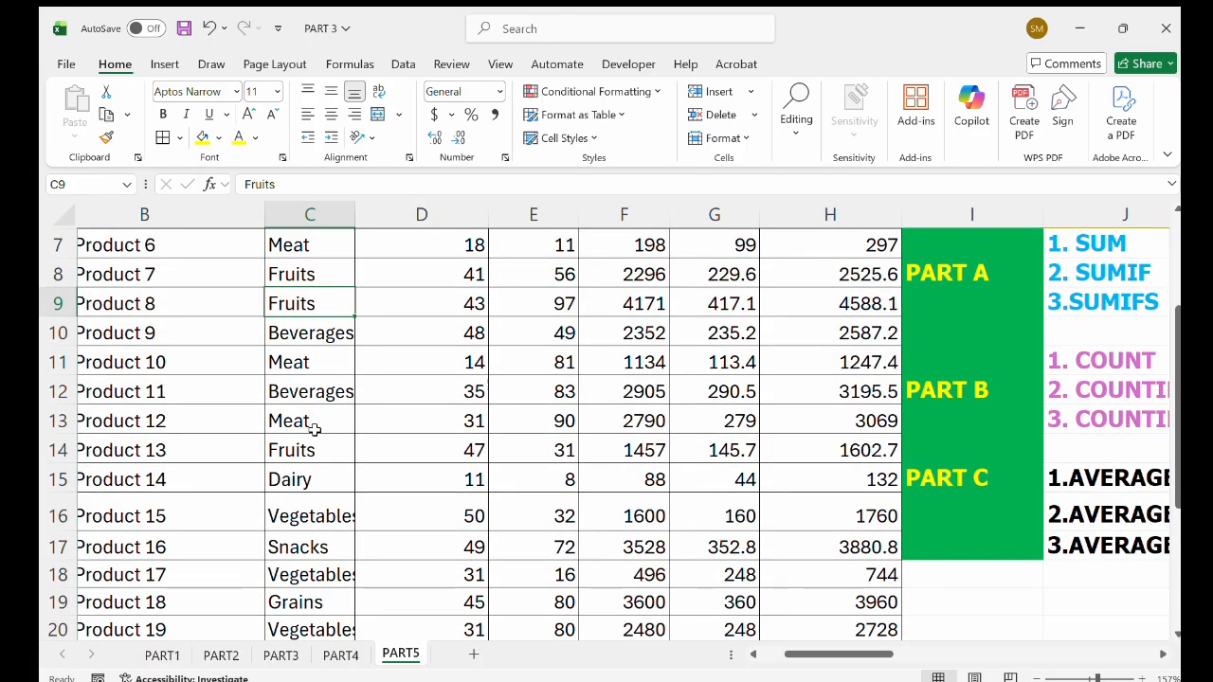
pyautogui.scroll(-1, 313, 429)
# Enter a second COUNTIF formula in cell O6 of the TOTAL_countif column, using the sales table down to row 20
pyautogui.scroll(3, 313, 429)
pyautogui.hscroll(3, 313, 429)
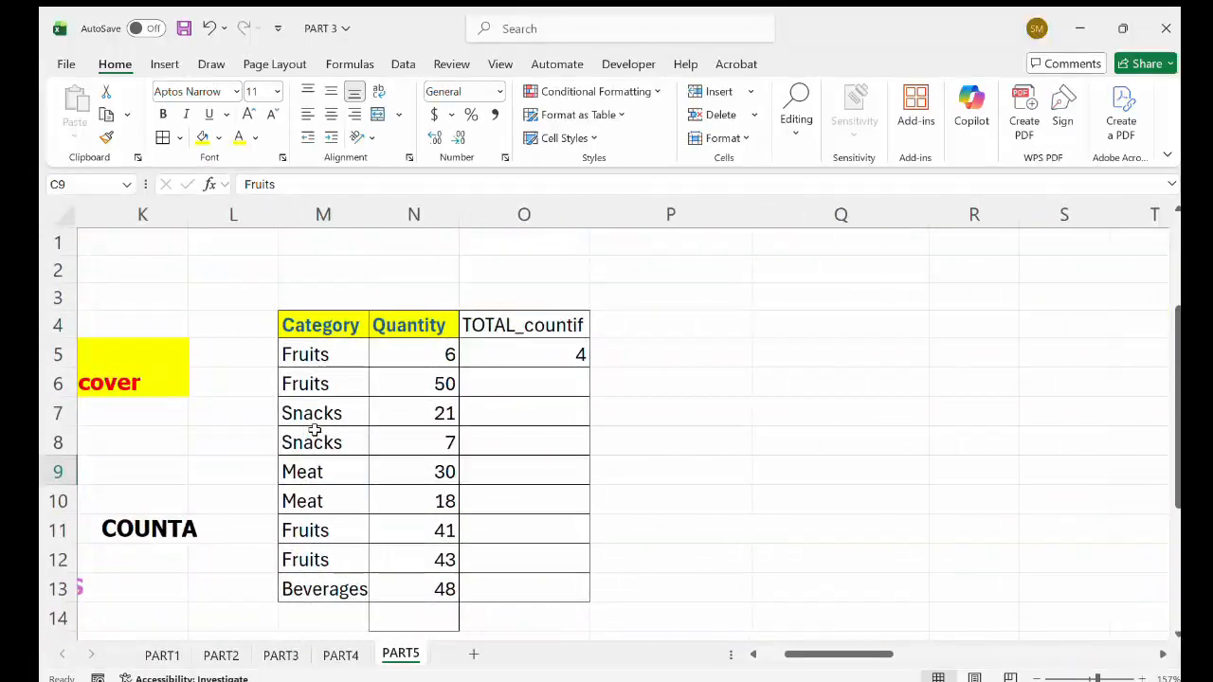
pyautogui.hscroll(-2, 313, 429)
pyautogui.doubleClick(670, 387)
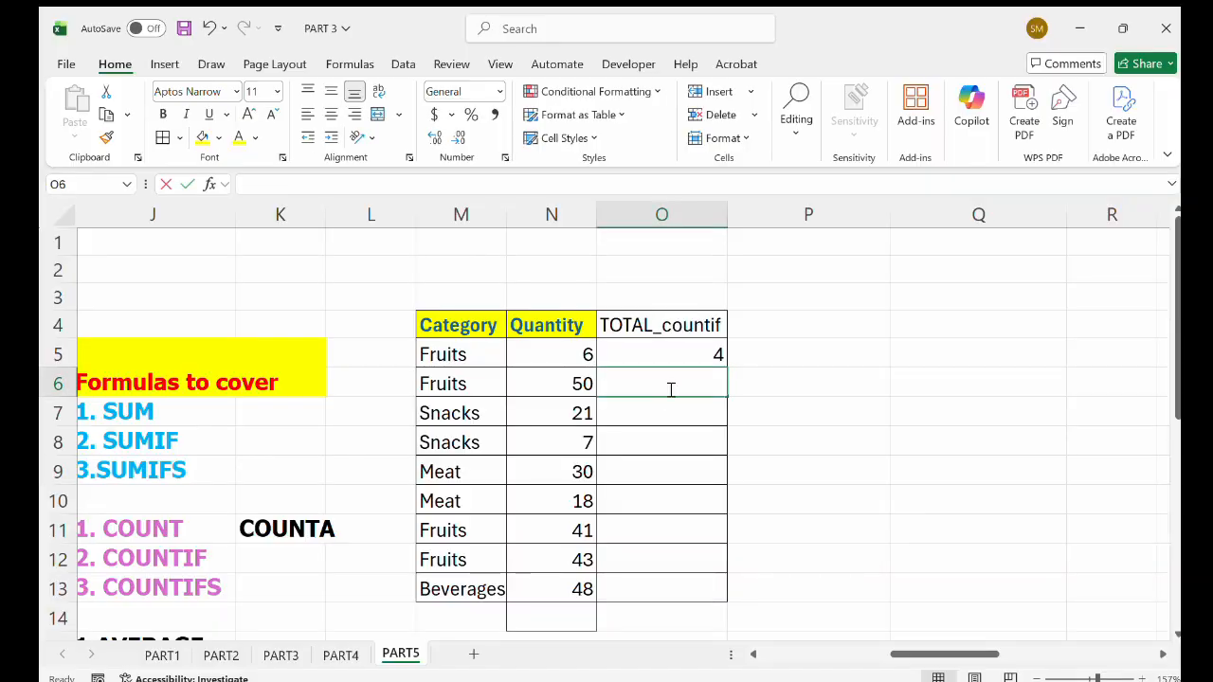
pyautogui.write('=co')
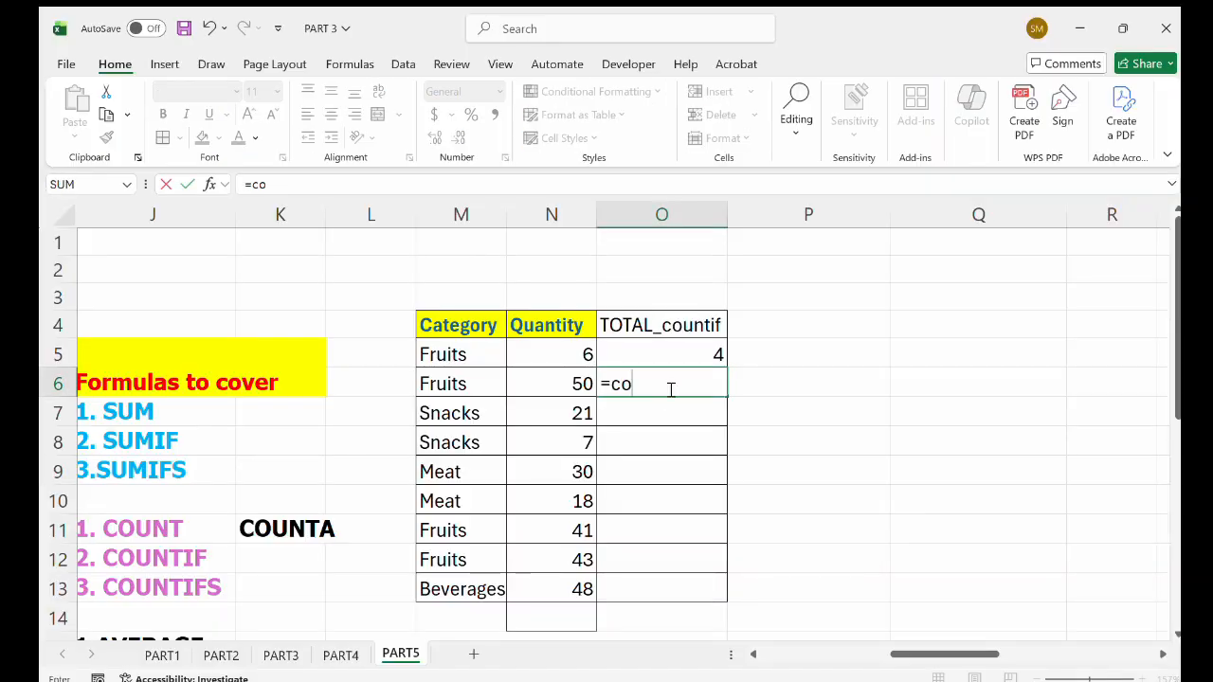
pyautogui.write('u')
pyautogui.doubleClick(654, 453)
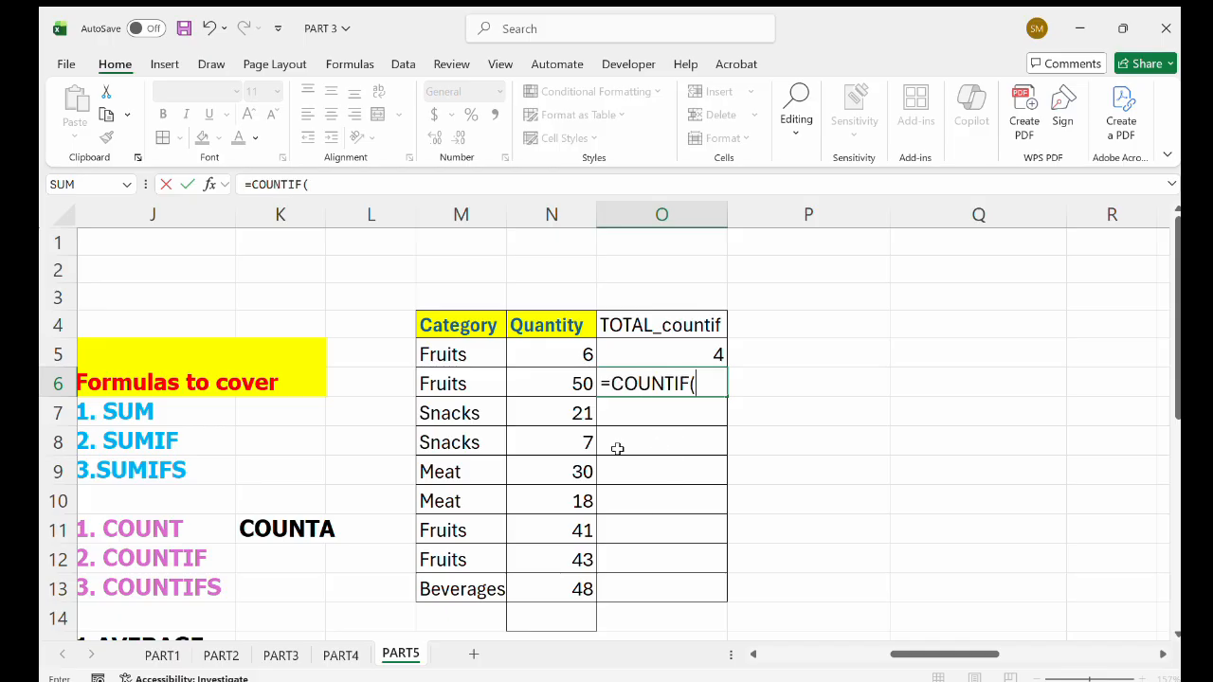
pyautogui.hscroll(-6, 390, 442)
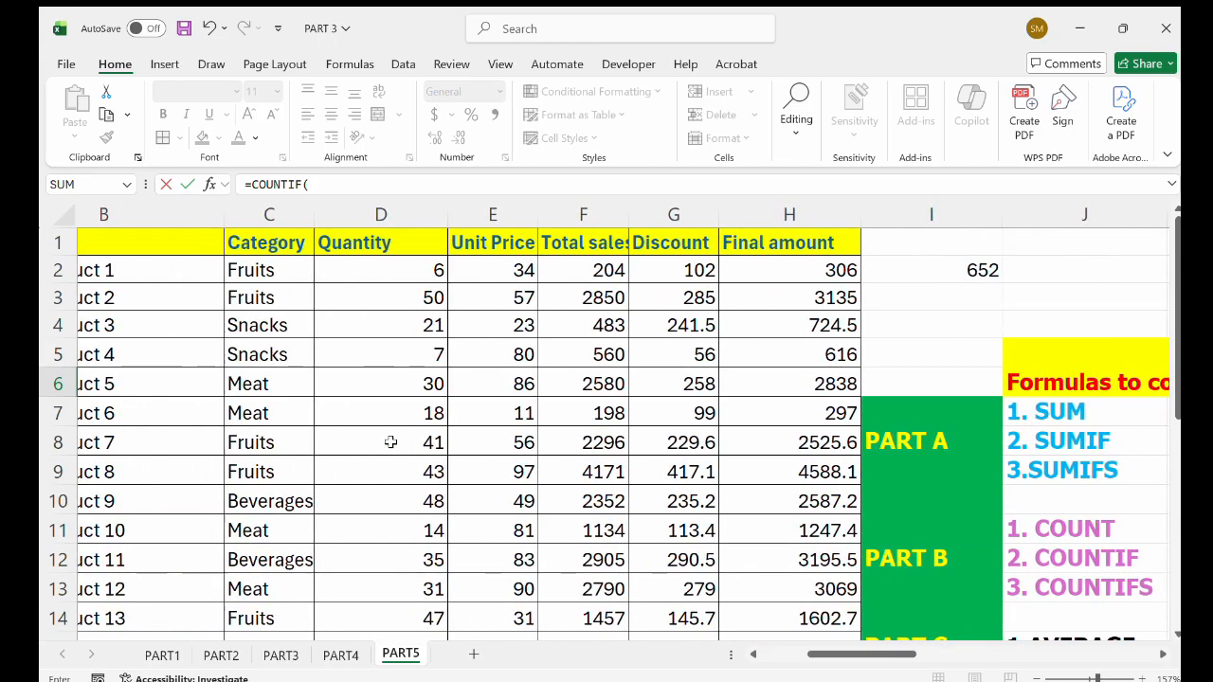
pyautogui.hscroll(-2, 390, 442)
pyautogui.hscroll(3, 391, 442)
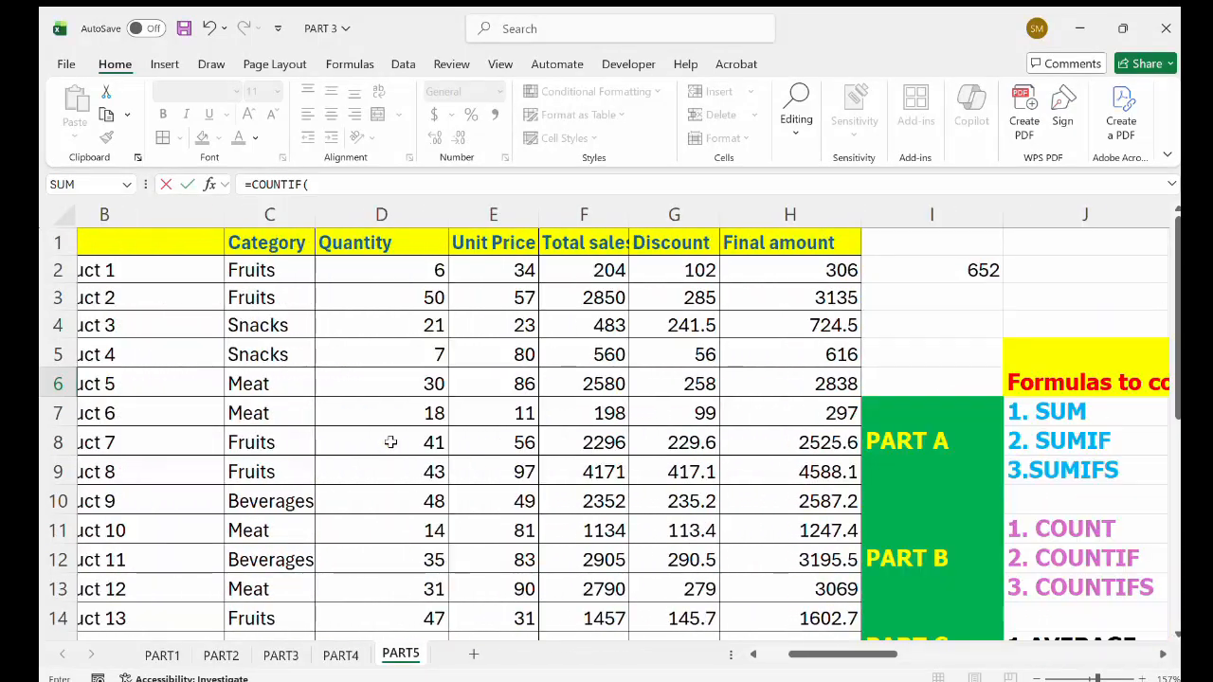
pyautogui.hscroll(-2, 411, 347)
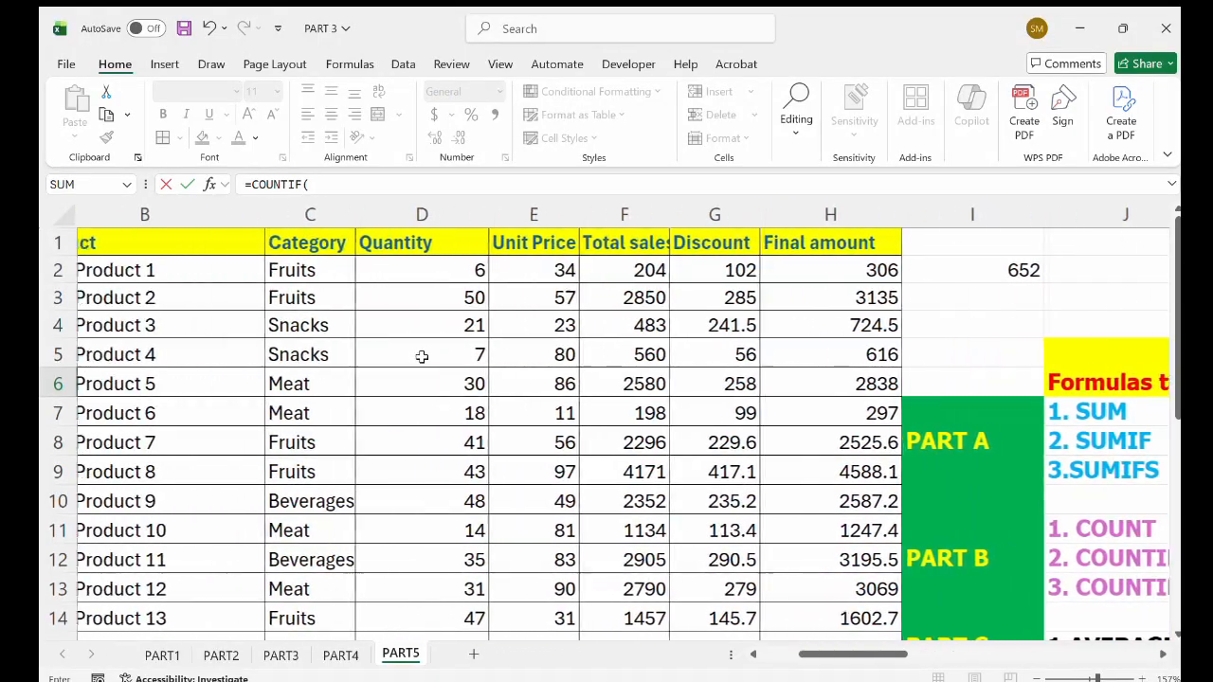
pyautogui.moveTo(358, 272); pyautogui.dragTo(364, 598)
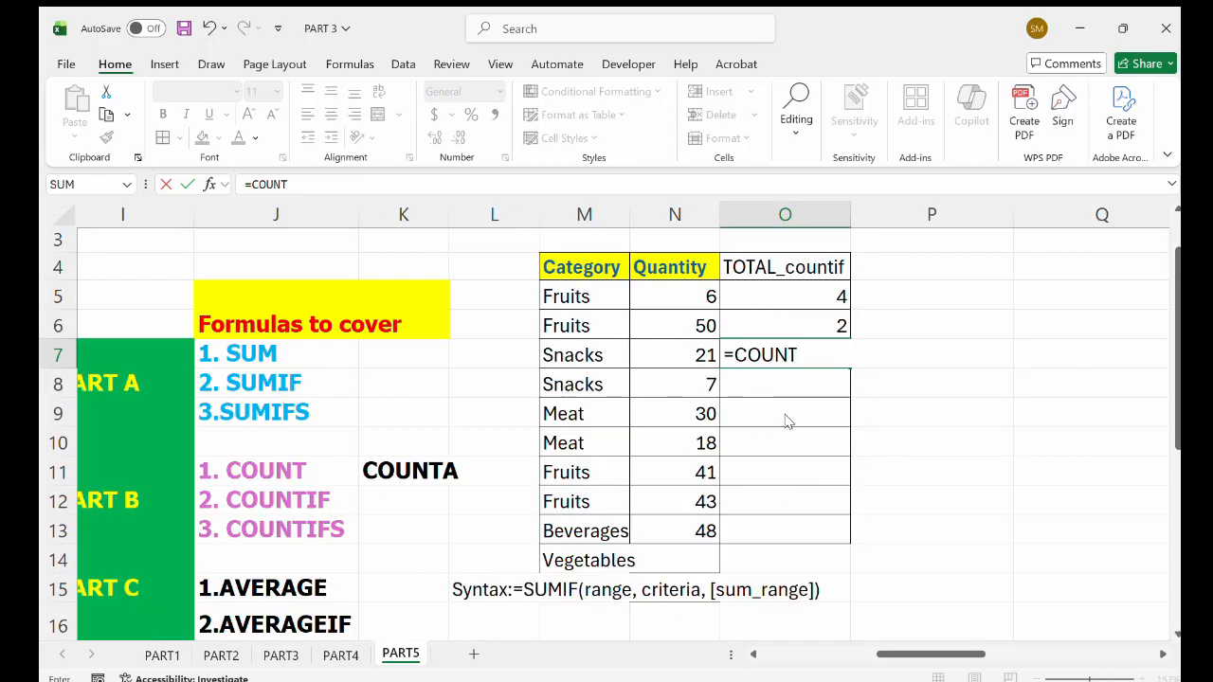
# Start a COUNTIF formula in cell O7 of the TOTAL_countif column with the Category entries C2:C20 as its range
pyautogui.write('IF(')
pyautogui.hscroll(-6, 461, 411)
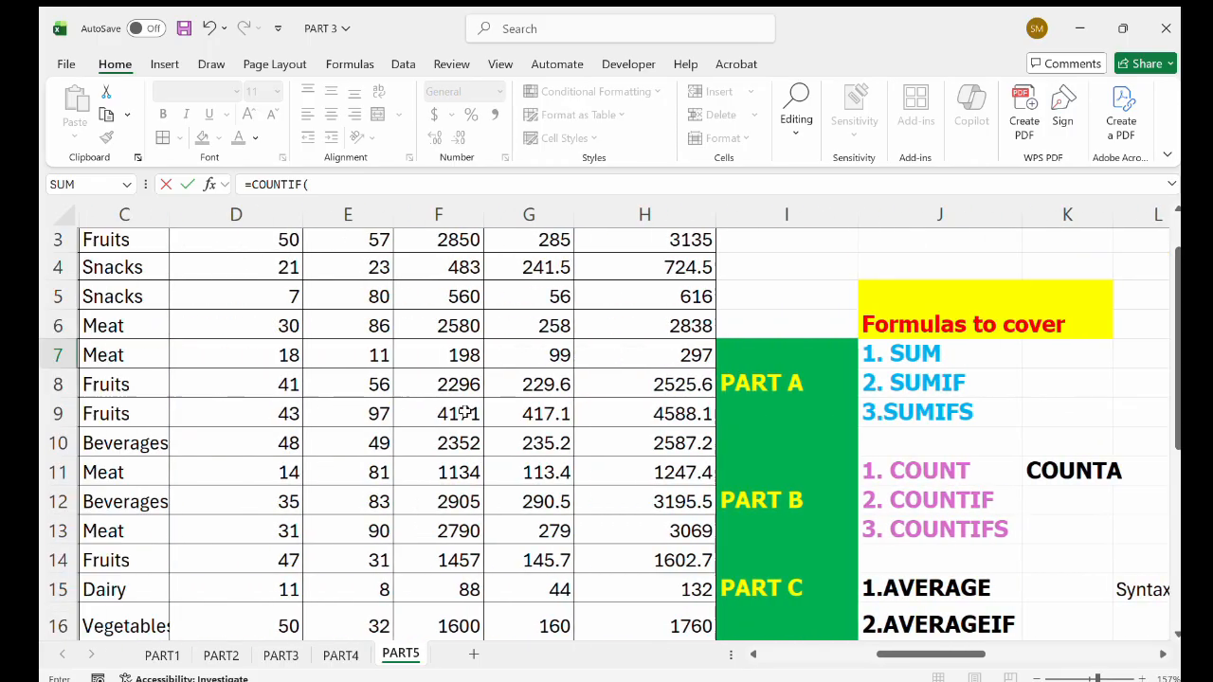
pyautogui.hscroll(-2, 464, 412)
pyautogui.scroll(1, 464, 411)
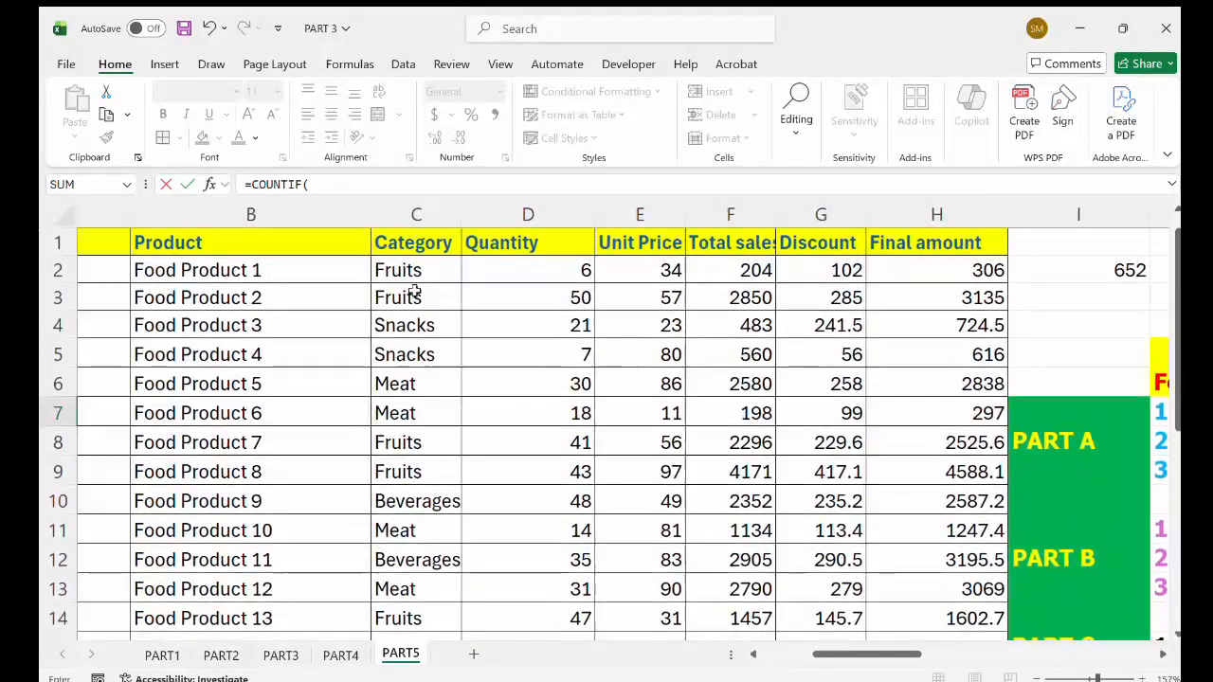
pyautogui.click(432, 270)
pyautogui.moveTo(432, 270); pyautogui.dragTo(436, 598)
pyautogui.hscroll(5, 826, 504)
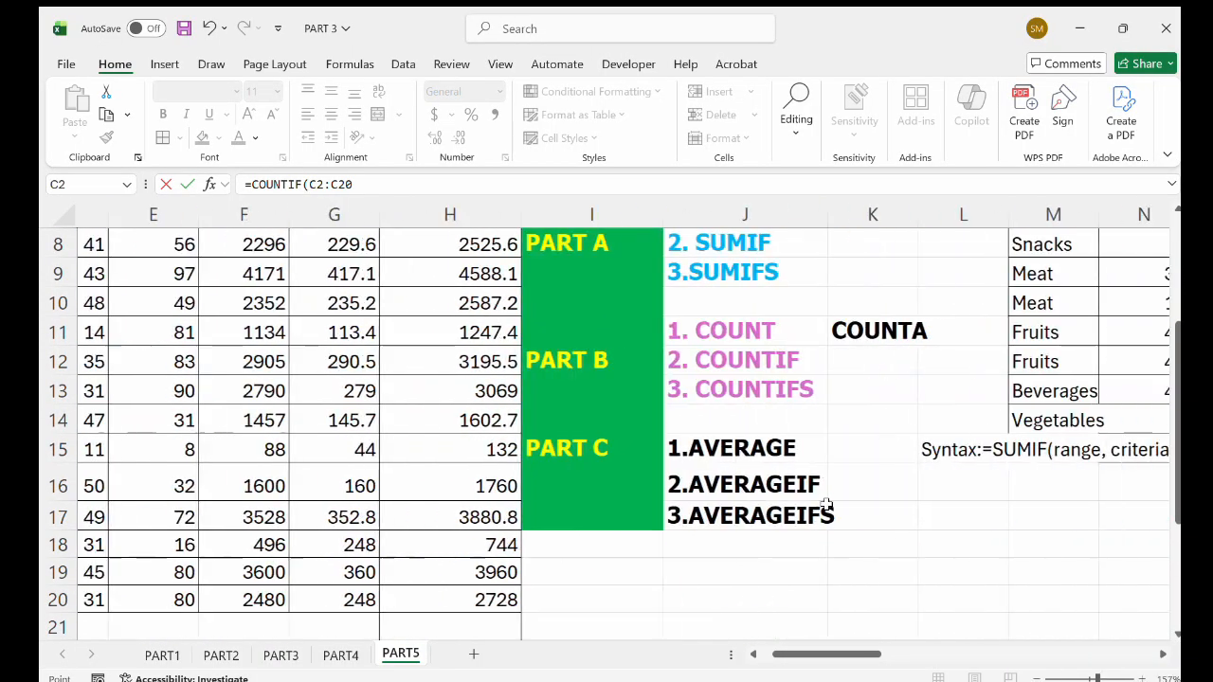
# Complete the COUNTIF formula in O7 with the Vegetables cell M14 as criterion, keeping C2:C20 as its range
pyautogui.click(868, 422)
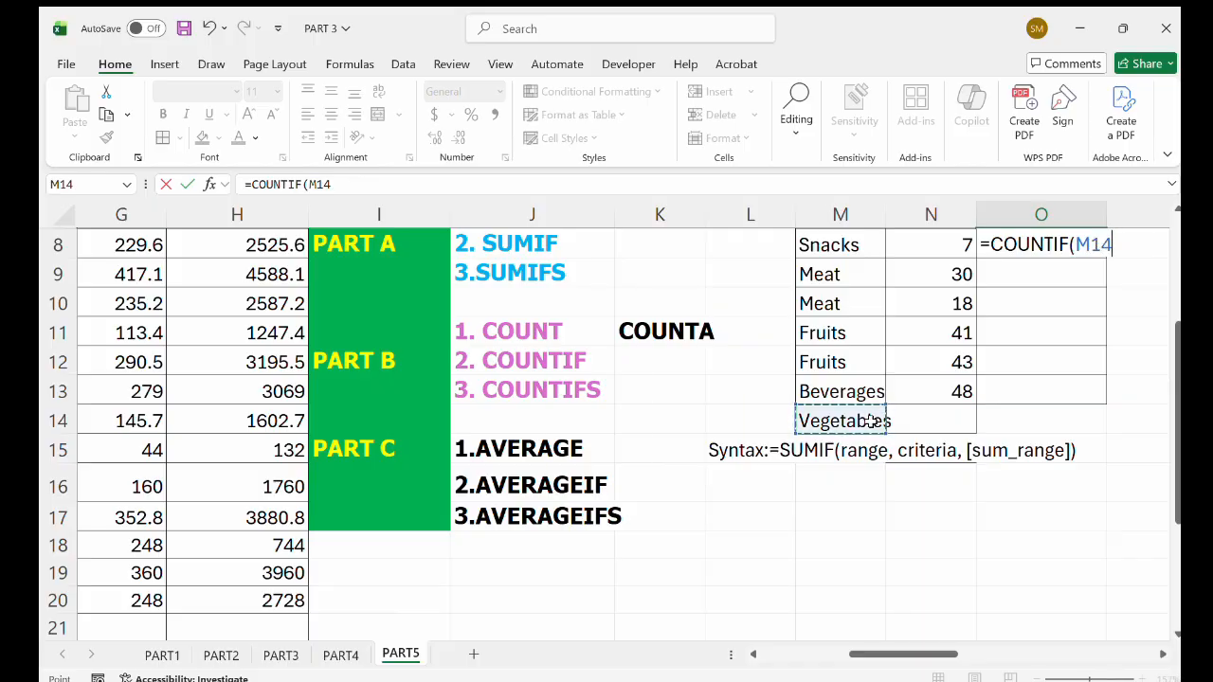
pyautogui.hscroll(3, 1047, 353)
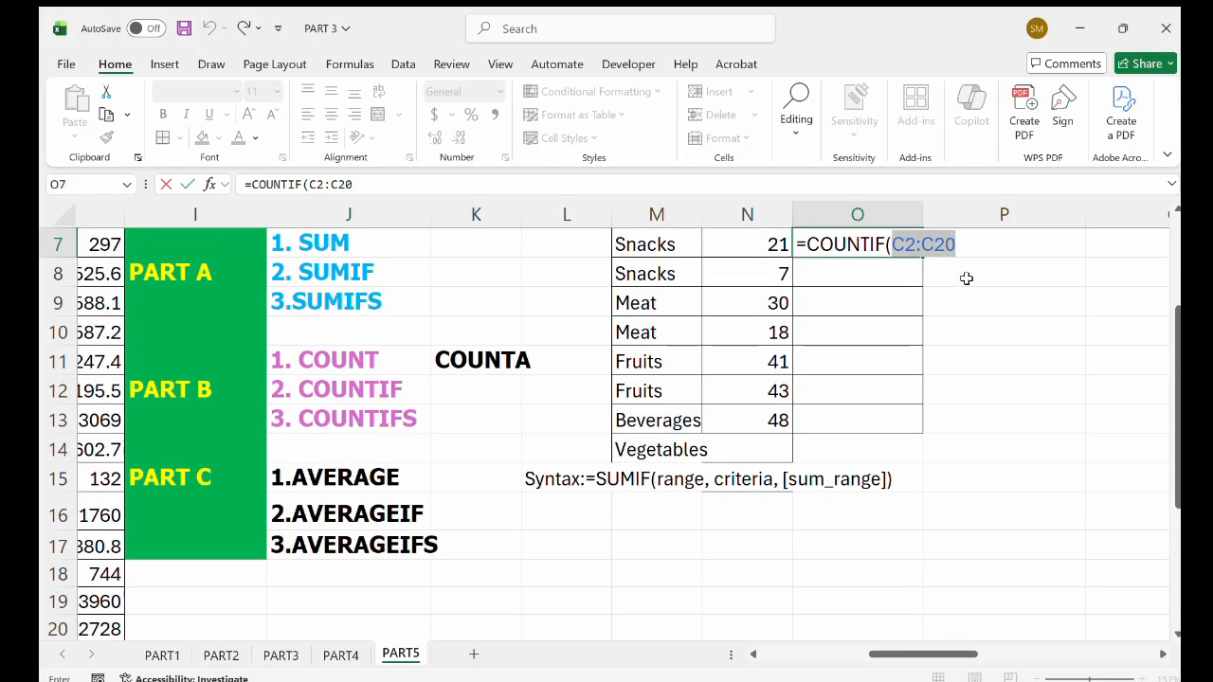
pyautogui.click(965, 278)
pyautogui.scroll(2, 839, 252)
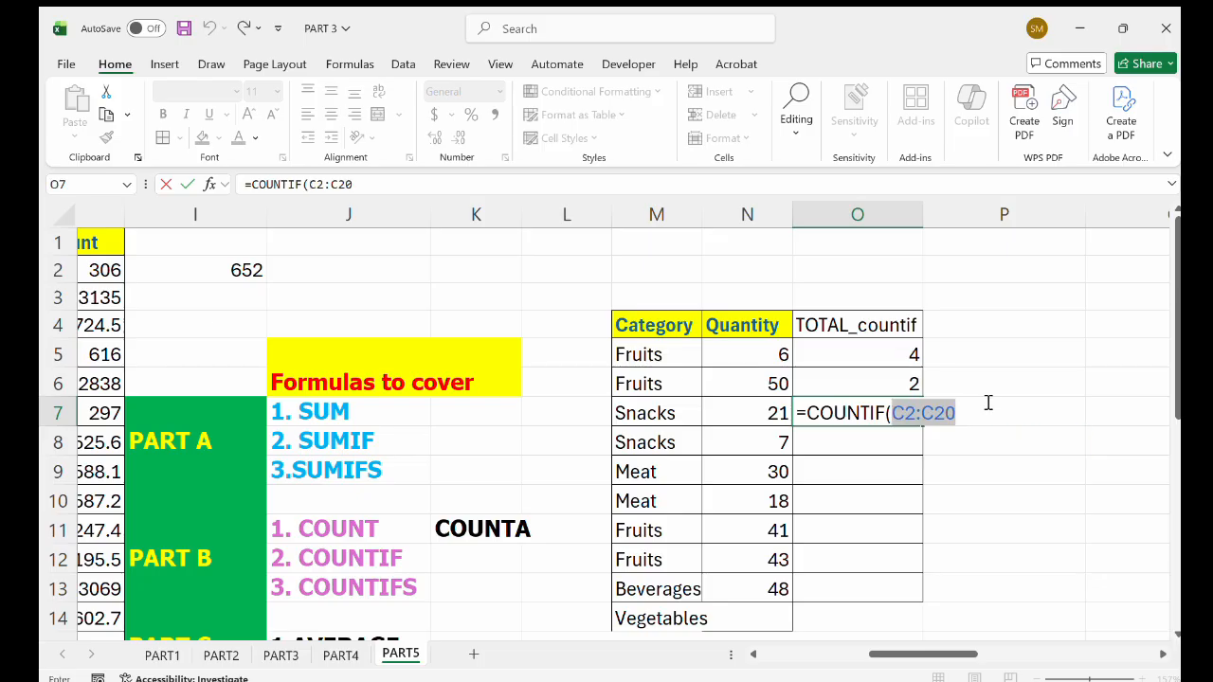
pyautogui.click(977, 415)
pyautogui.write('.')
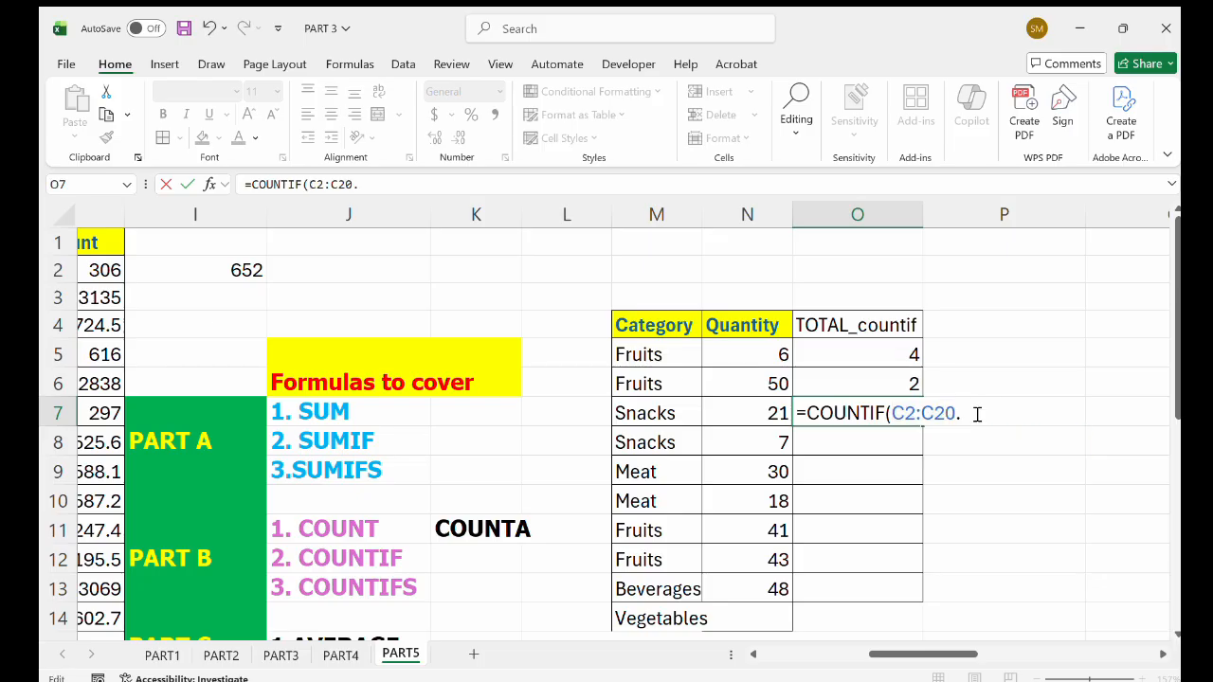
pyautogui.click(645, 619)
pyautogui.write(')')
pyautogui.press('Return')
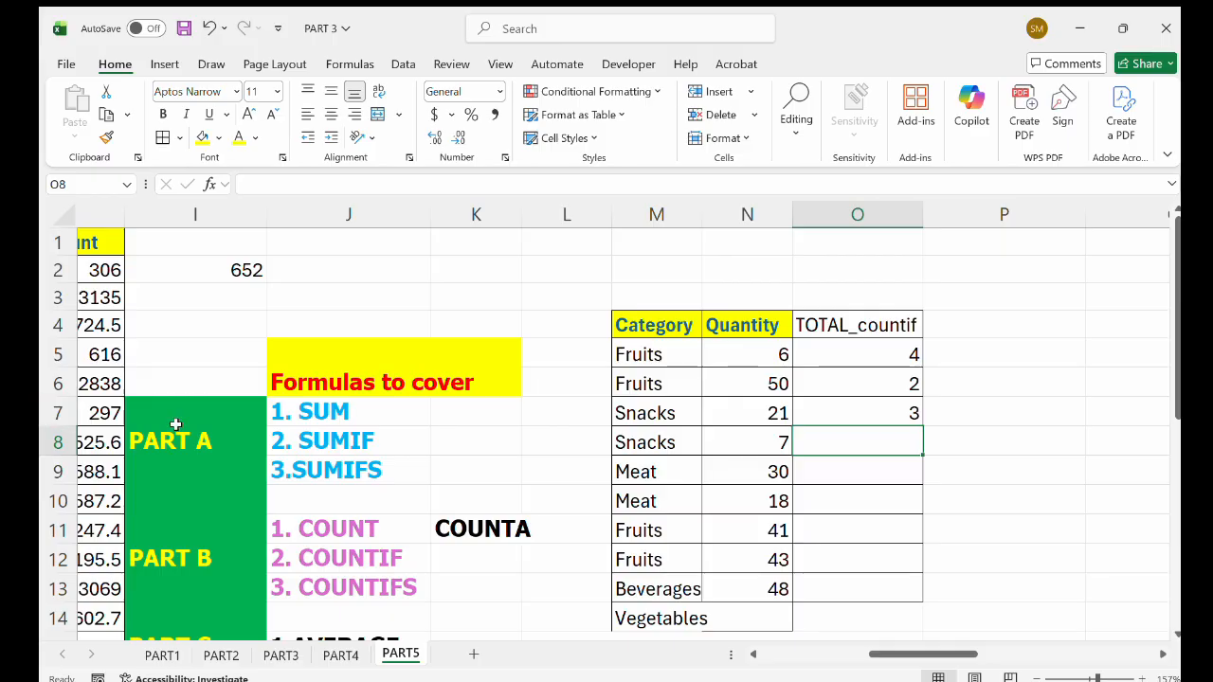
# Check the Vegetables entries down the Category column of the sales table
pyautogui.hscroll(-5, 175, 425)
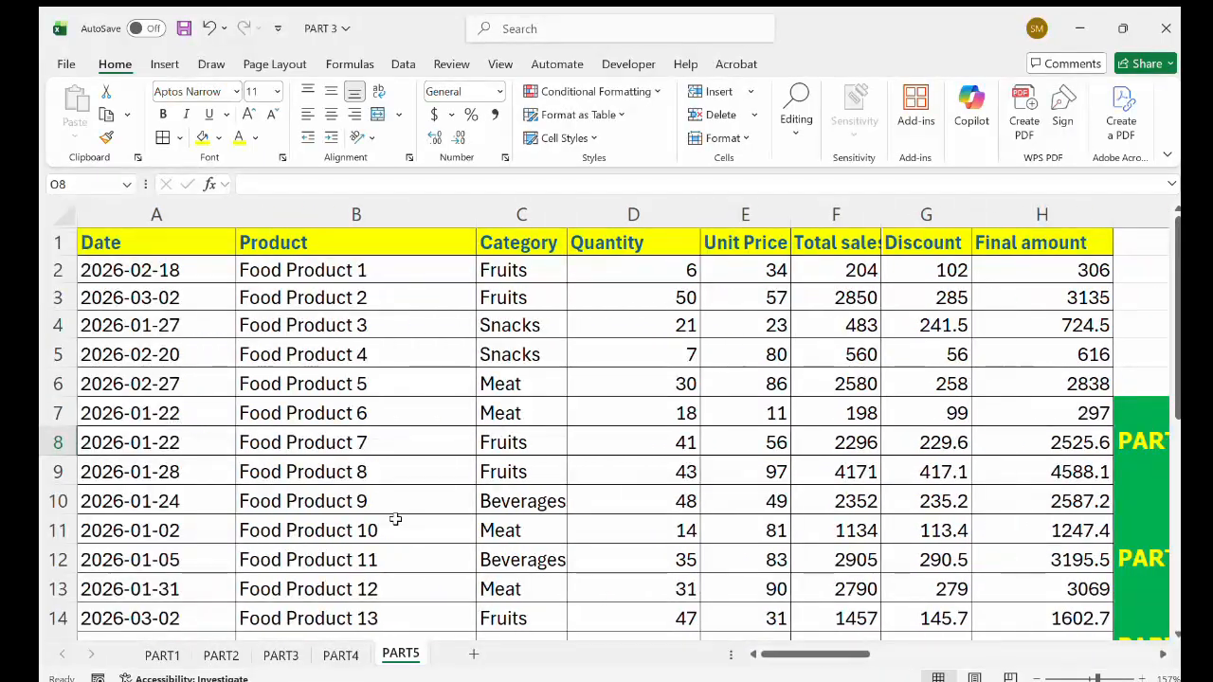
pyautogui.scroll(-2, 578, 463)
pyautogui.scroll(-1, 578, 463)
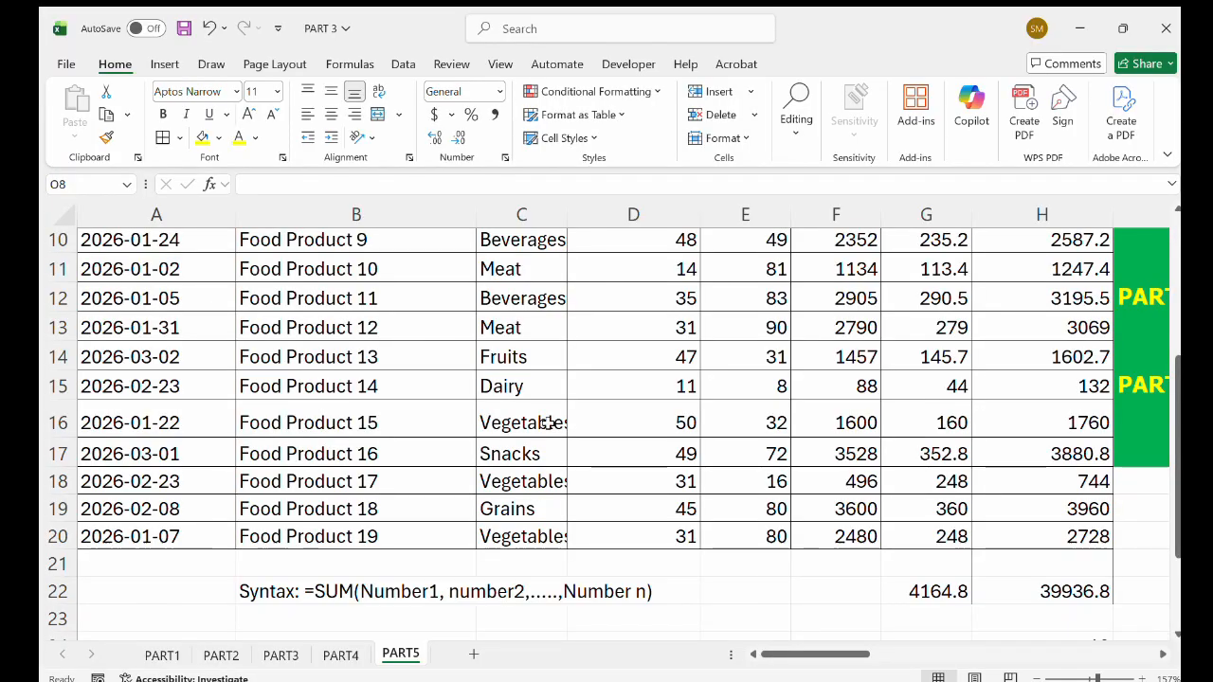
pyautogui.scroll(3, 550, 423)
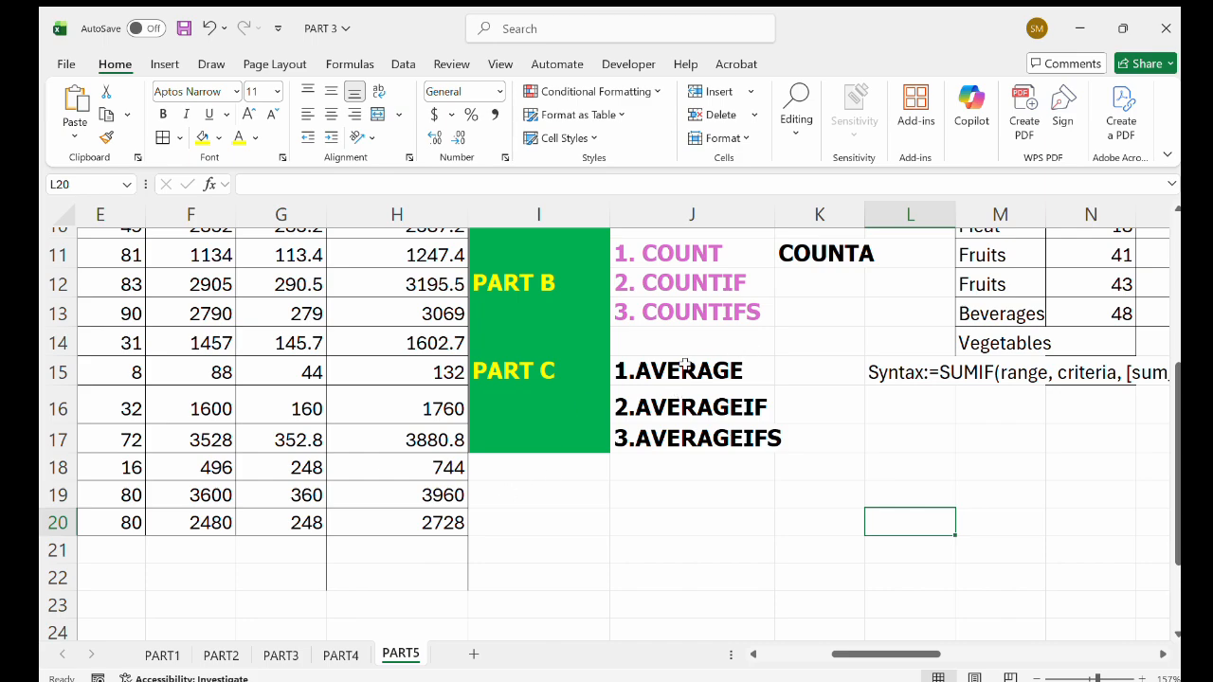
# Review the Average column on the PART2 sheet and the AVERAGE syntax note below the sales table on the PART5 sheet
pyautogui.click(227, 655)
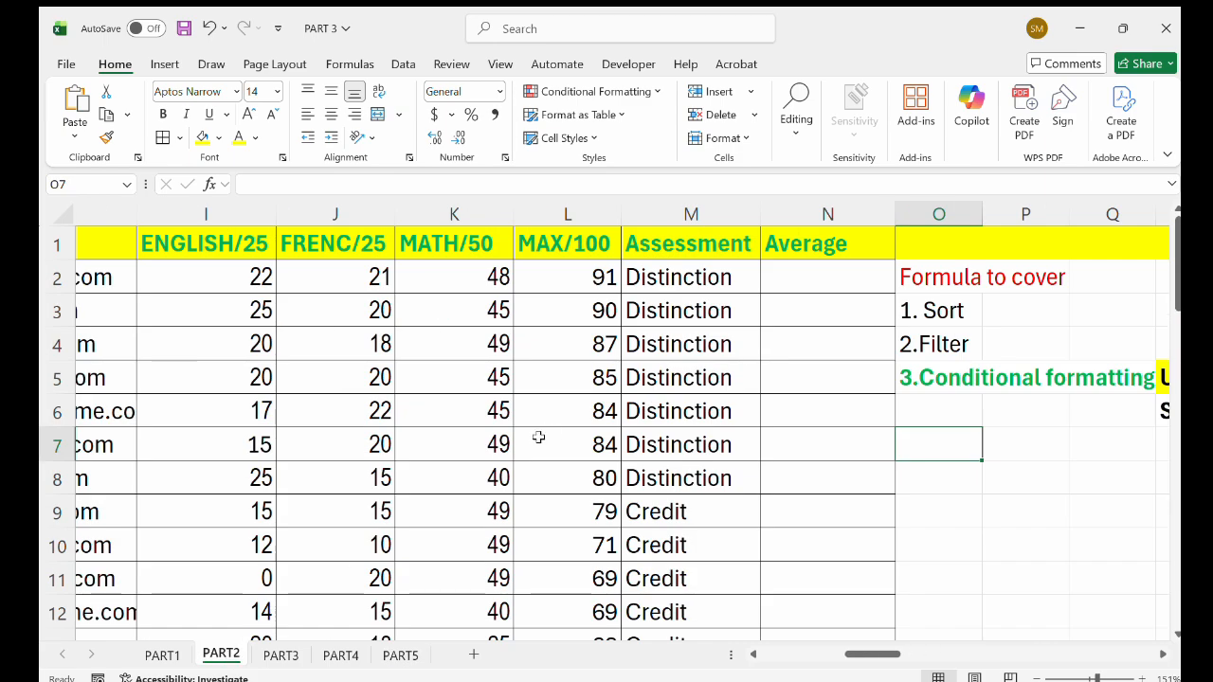
pyautogui.scroll(-1, 633, 450)
pyautogui.scroll(1, 633, 450)
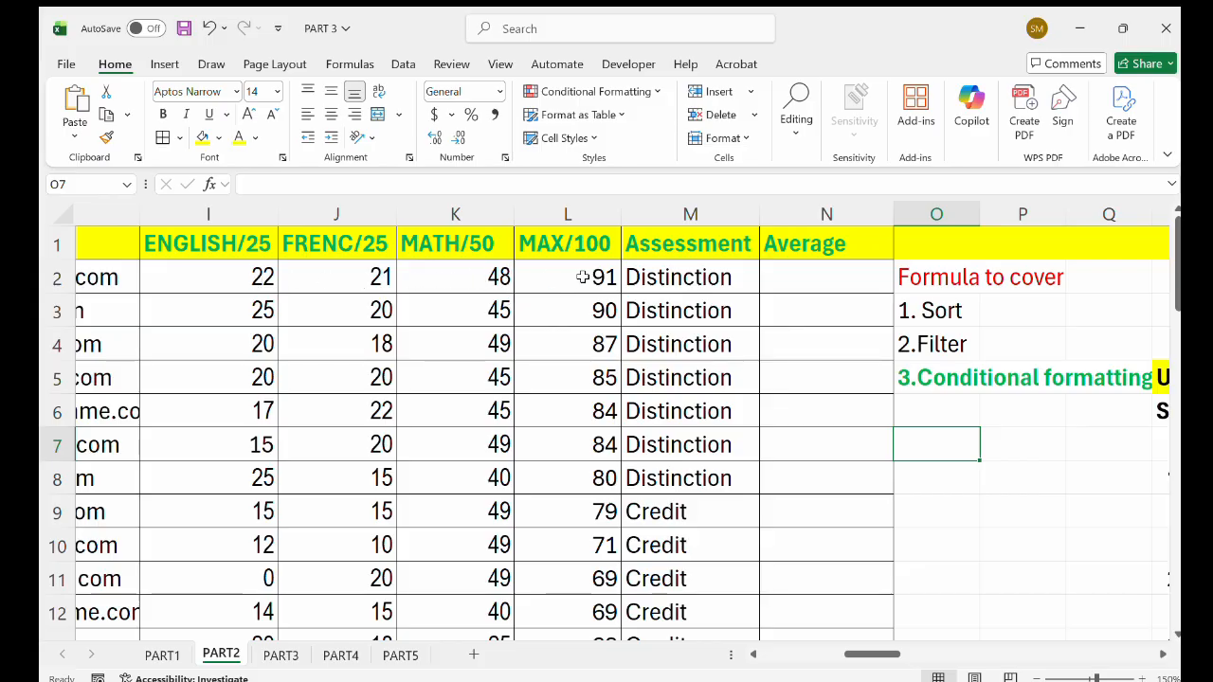
pyautogui.click(792, 286)
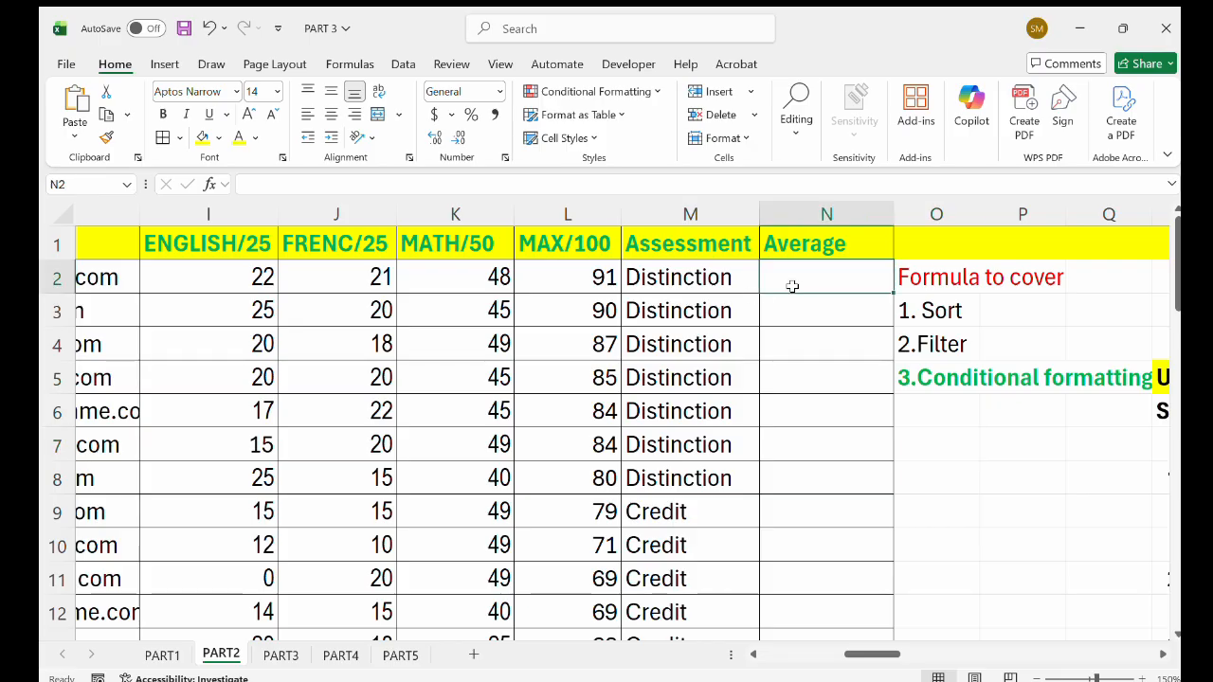
pyautogui.click(400, 655)
pyautogui.scroll(-2, 431, 570)
pyautogui.hscroll(-3, 431, 571)
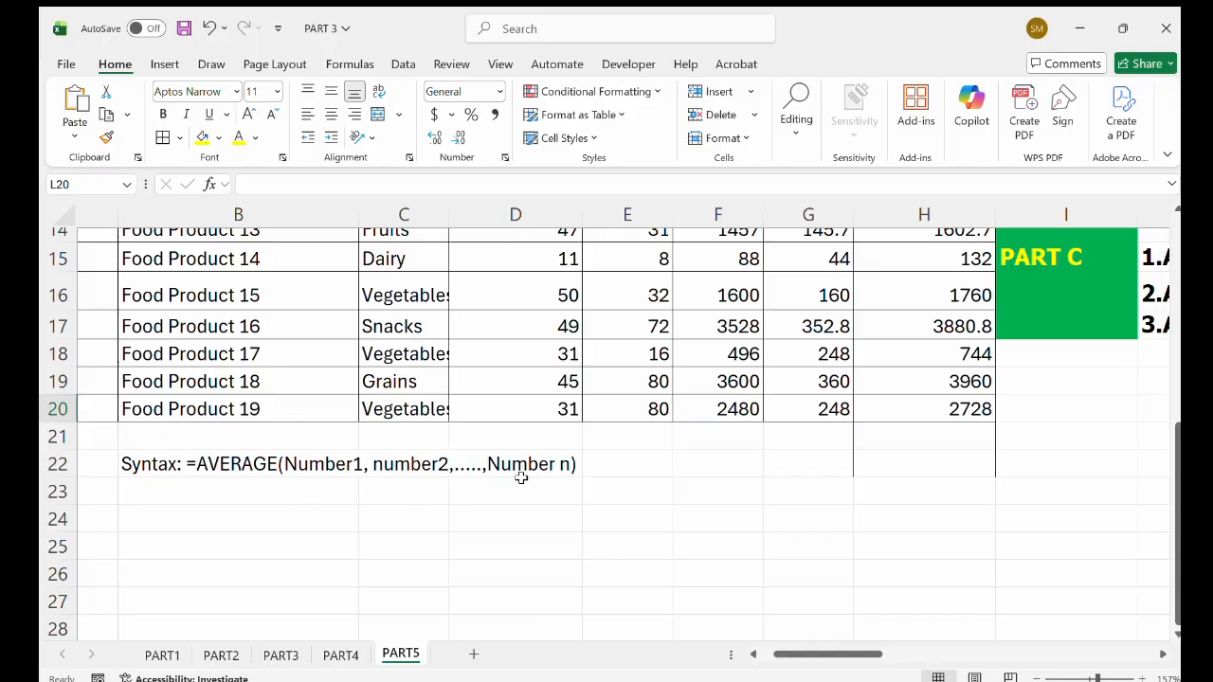
pyautogui.click(221, 655)
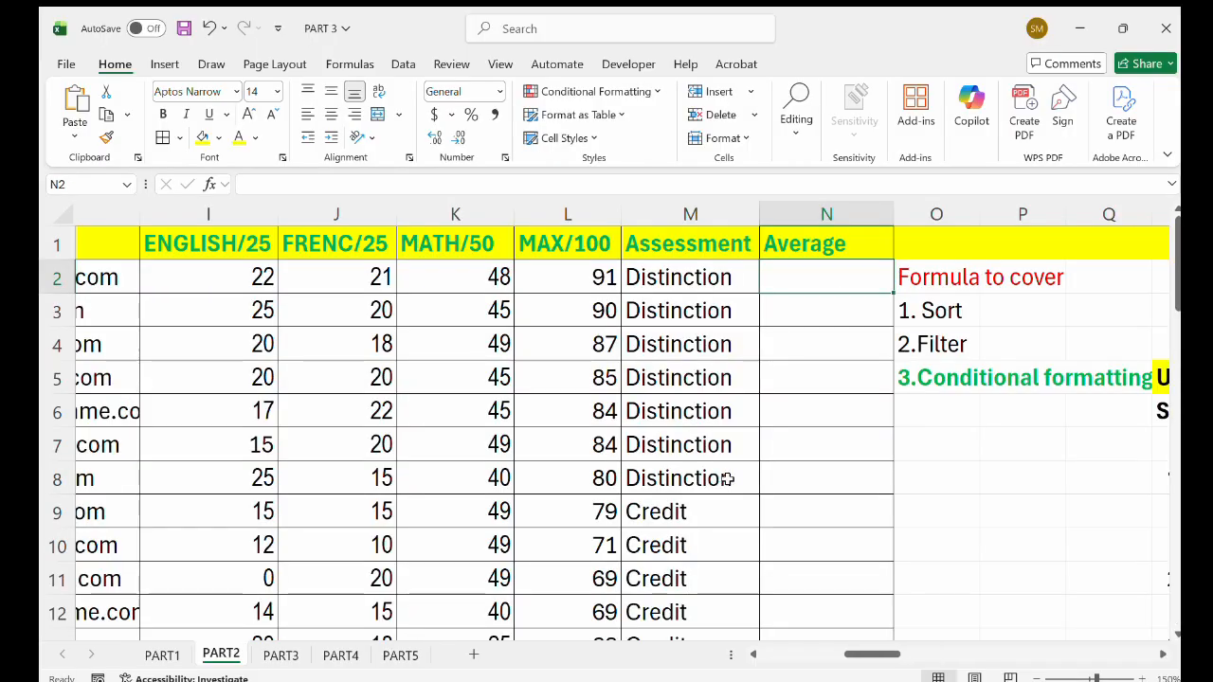
pyautogui.scroll(2, 803, 402)
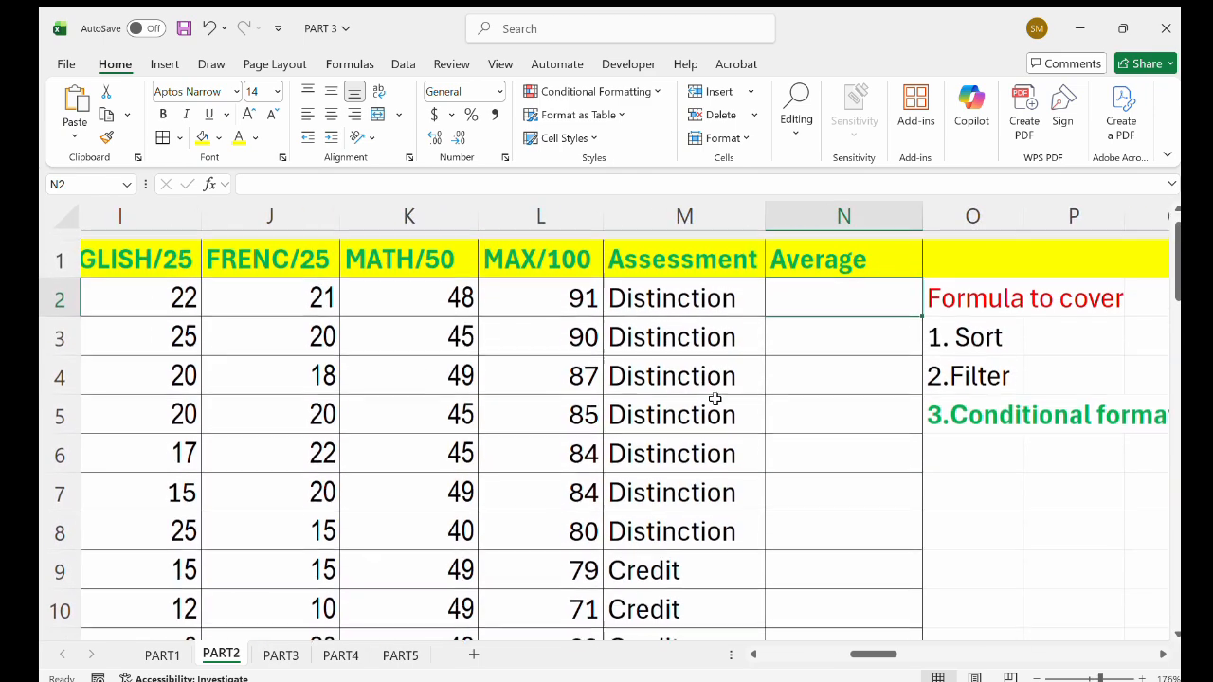
# Enter the formula =AVERAGE(I2:L2) in cell N2 of the Average column on the PART2 sheet
pyautogui.doubleClick(825, 295)
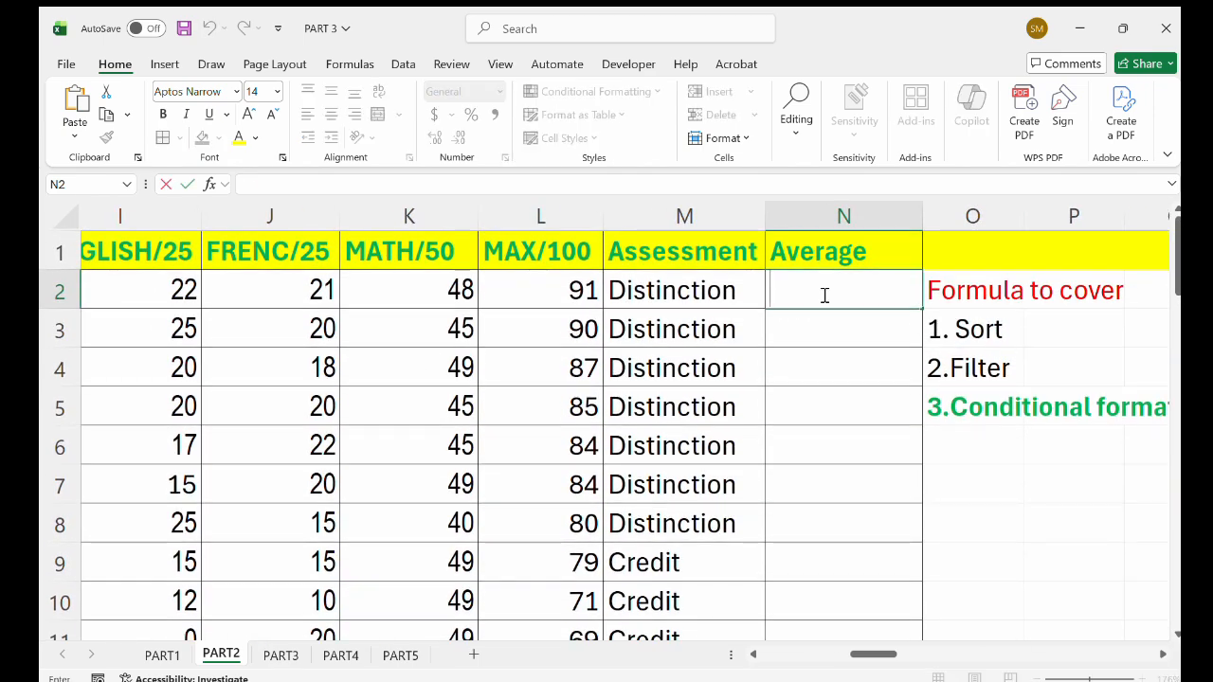
pyautogui.write('=ave')
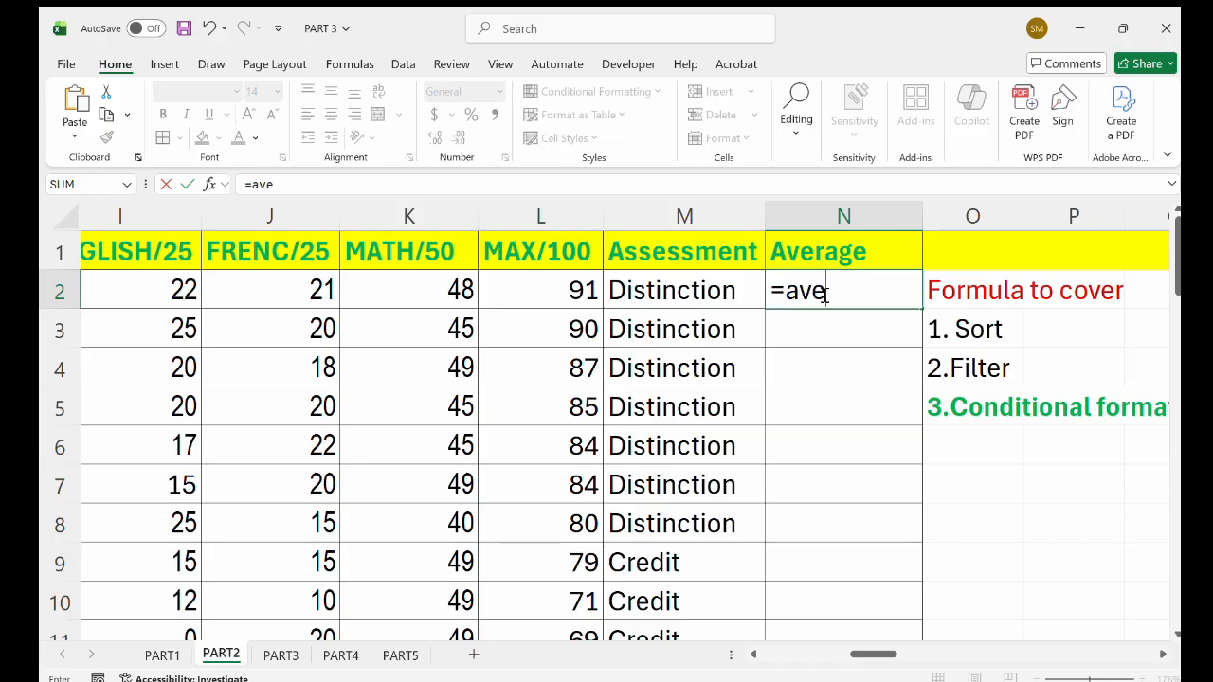
pyautogui.press('Tab')
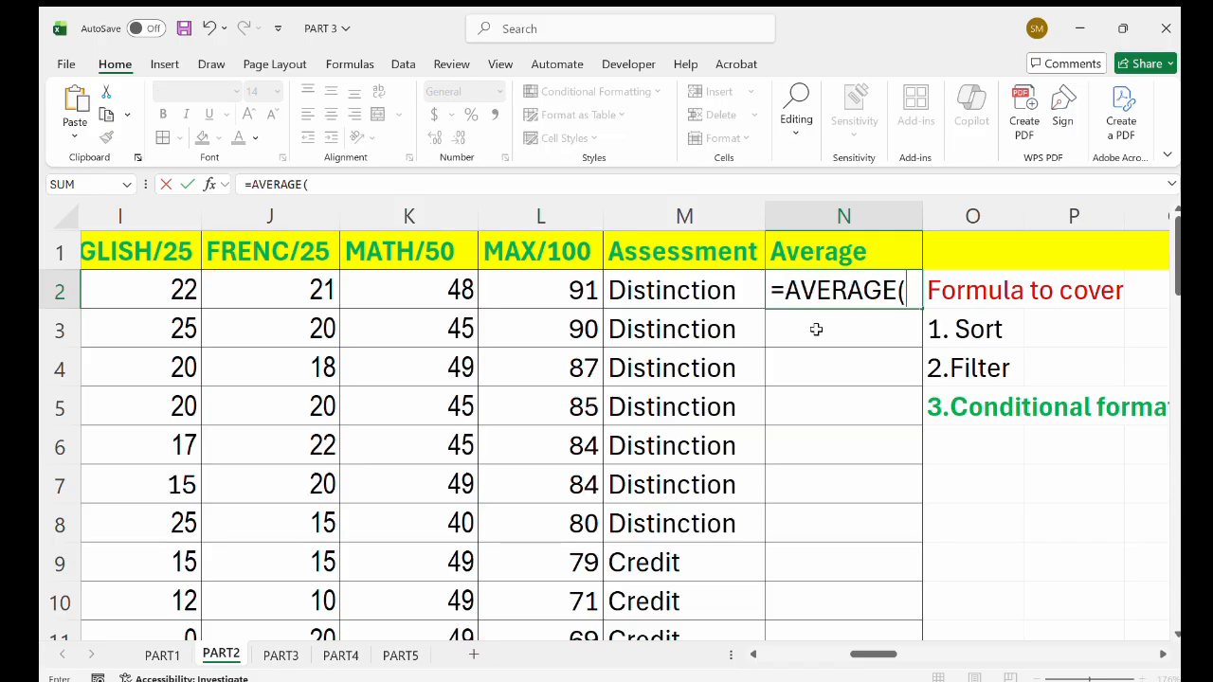
pyautogui.hscroll(-1, 207, 281)
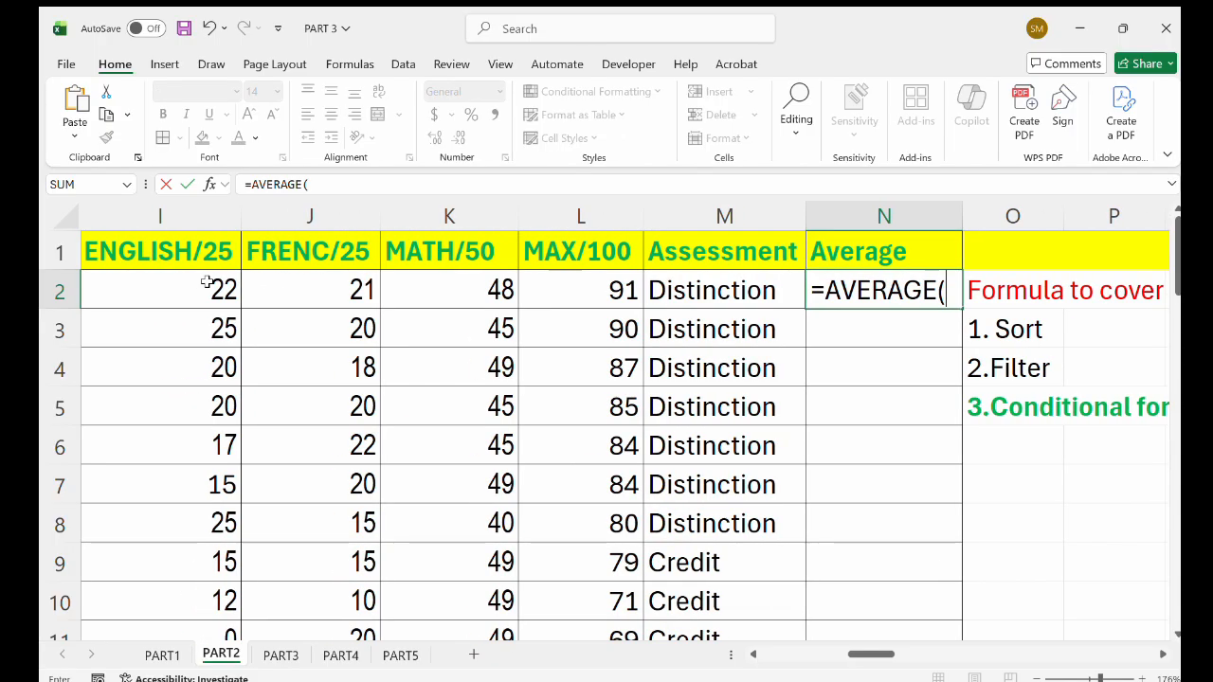
pyautogui.moveTo(207, 281); pyautogui.dragTo(560, 284)
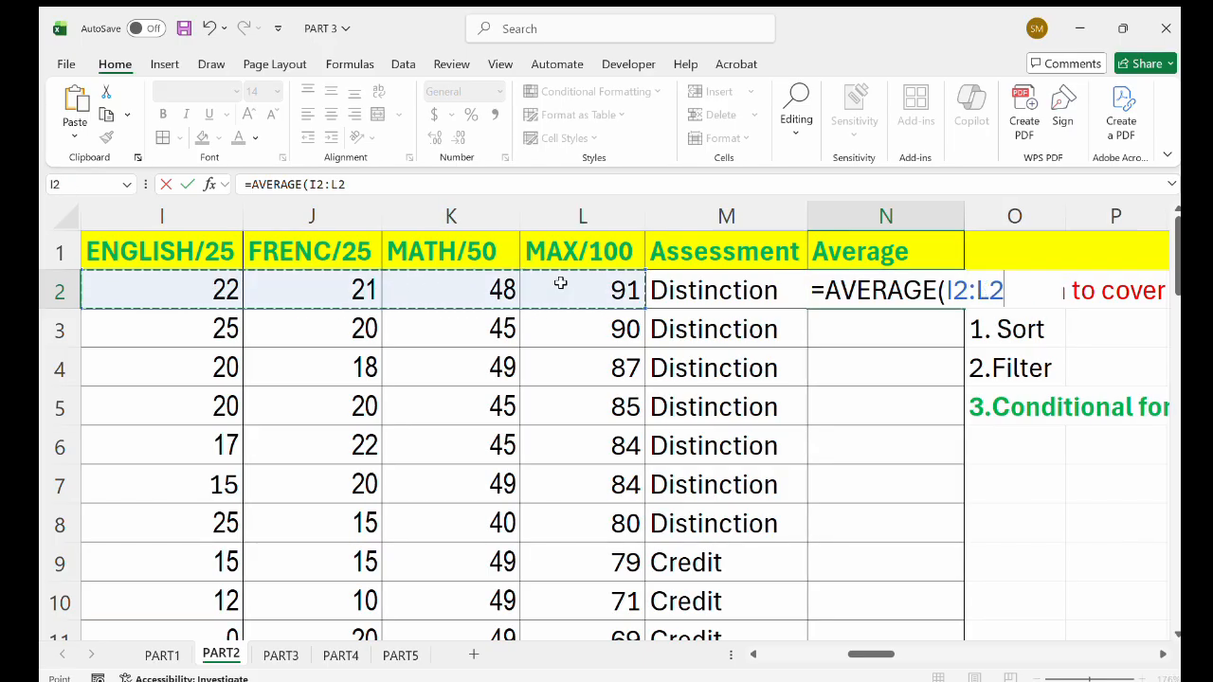
pyautogui.press('Return')
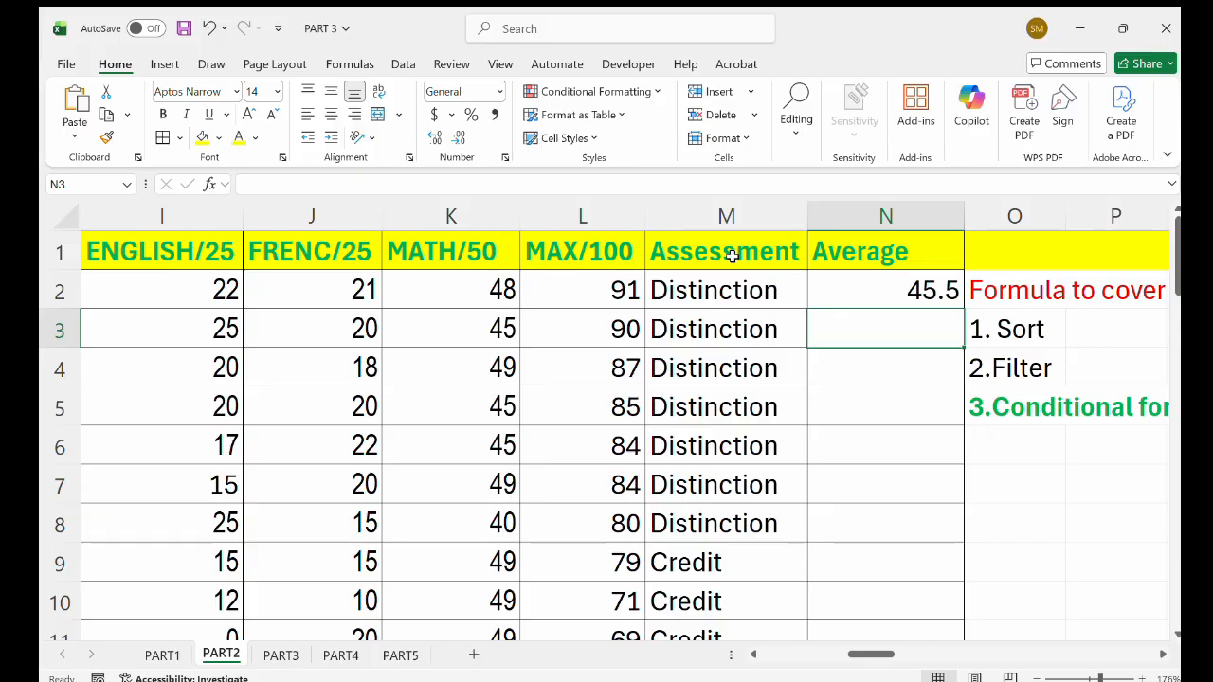
# Fill the AVERAGE formula from N2 down the whole Average column and look over the filled rows
pyautogui.click(876, 302)
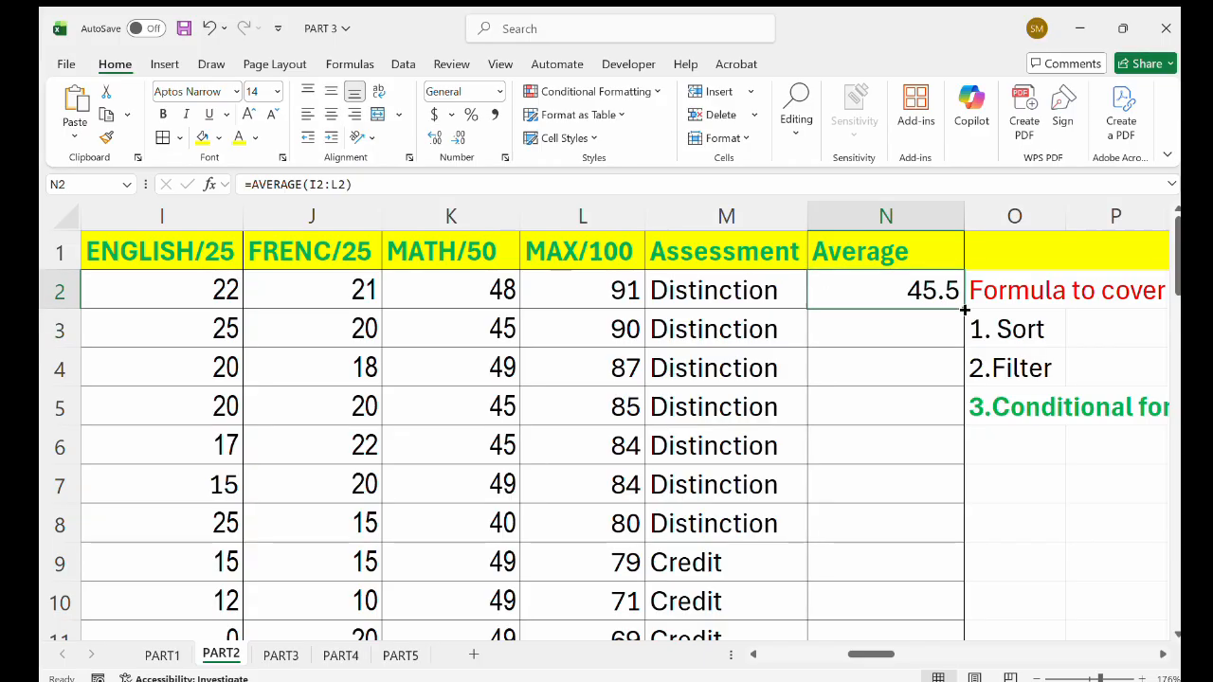
pyautogui.doubleClick(965, 310)
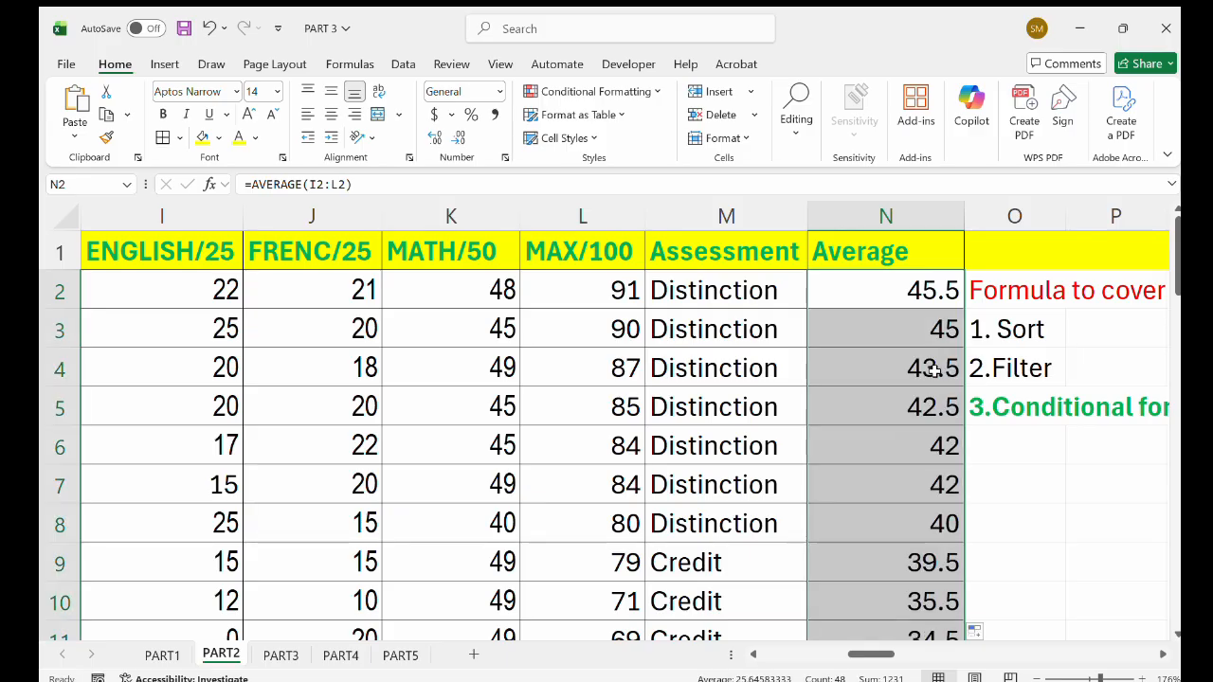
pyautogui.scroll(-4, 929, 370)
pyautogui.hscroll(1, 929, 369)
pyautogui.scroll(-4, 759, 433)
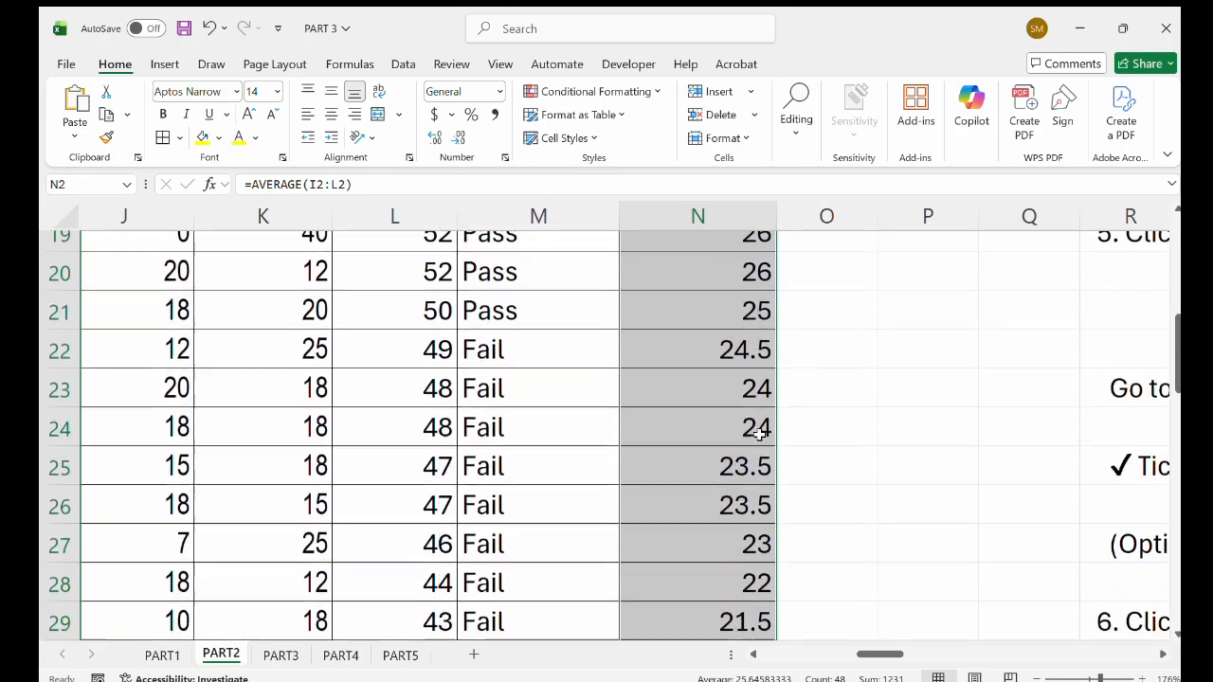
pyautogui.scroll(7, 759, 433)
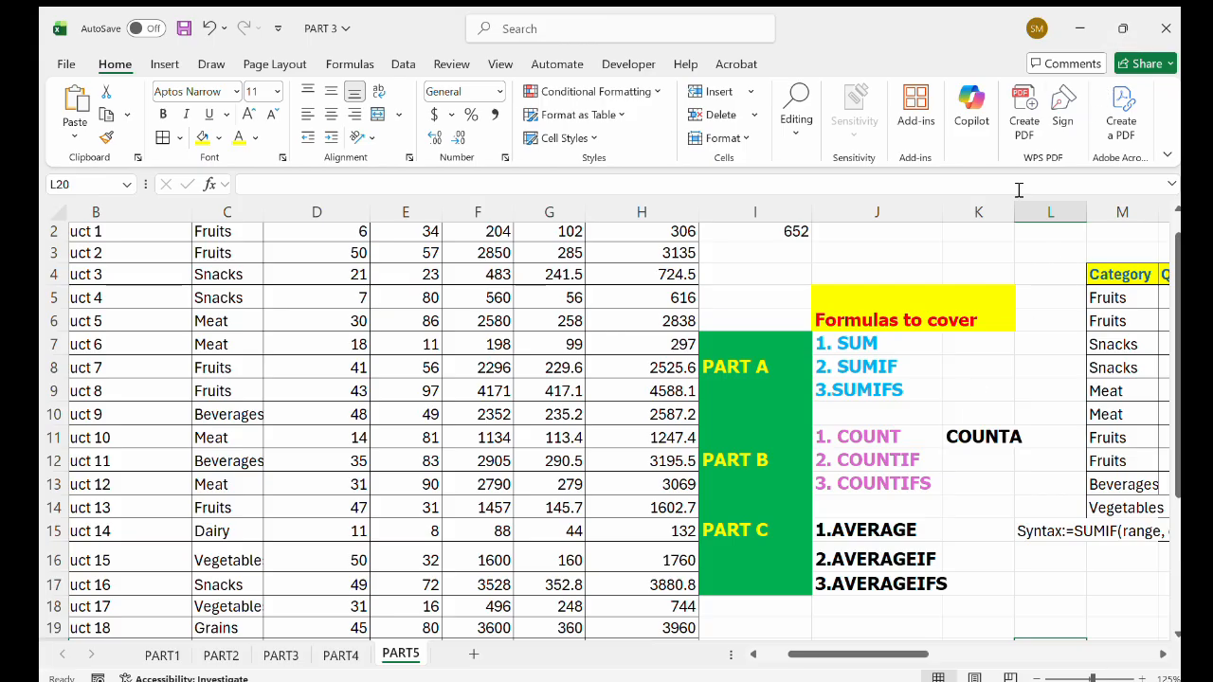
# On the PART2 sheet, insert a blank column after Average and enter the heading AVERAGEIF in its first row
pyautogui.click(222, 656)
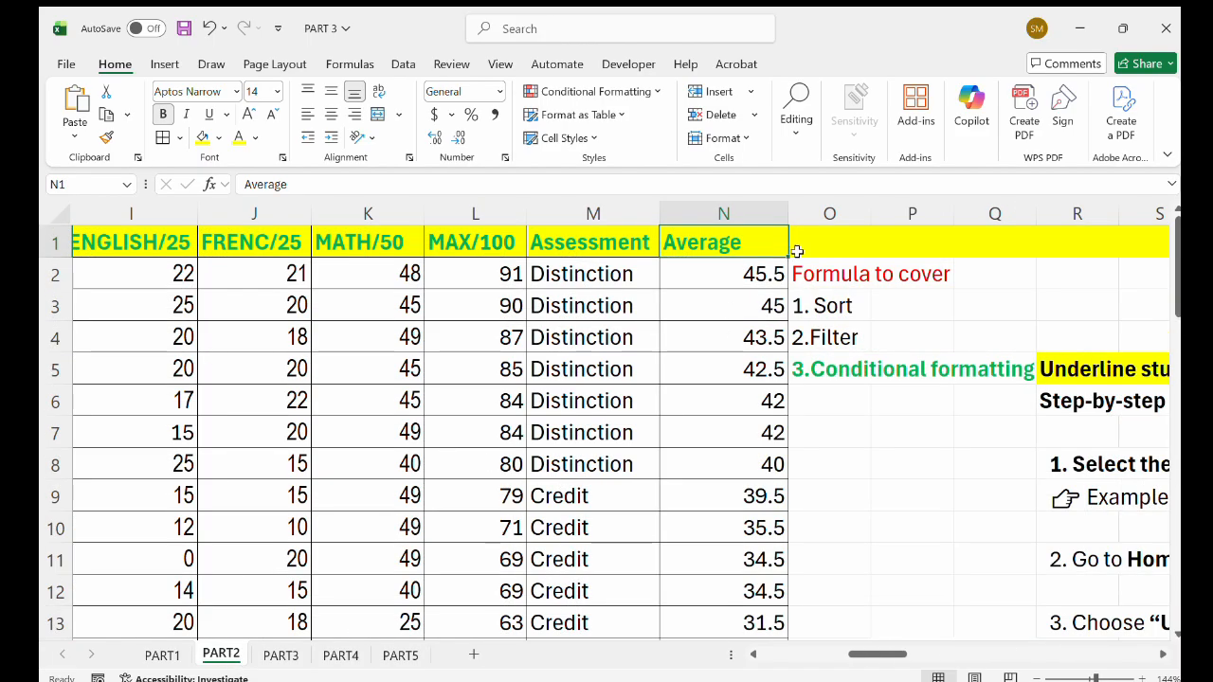
pyautogui.click(844, 221)
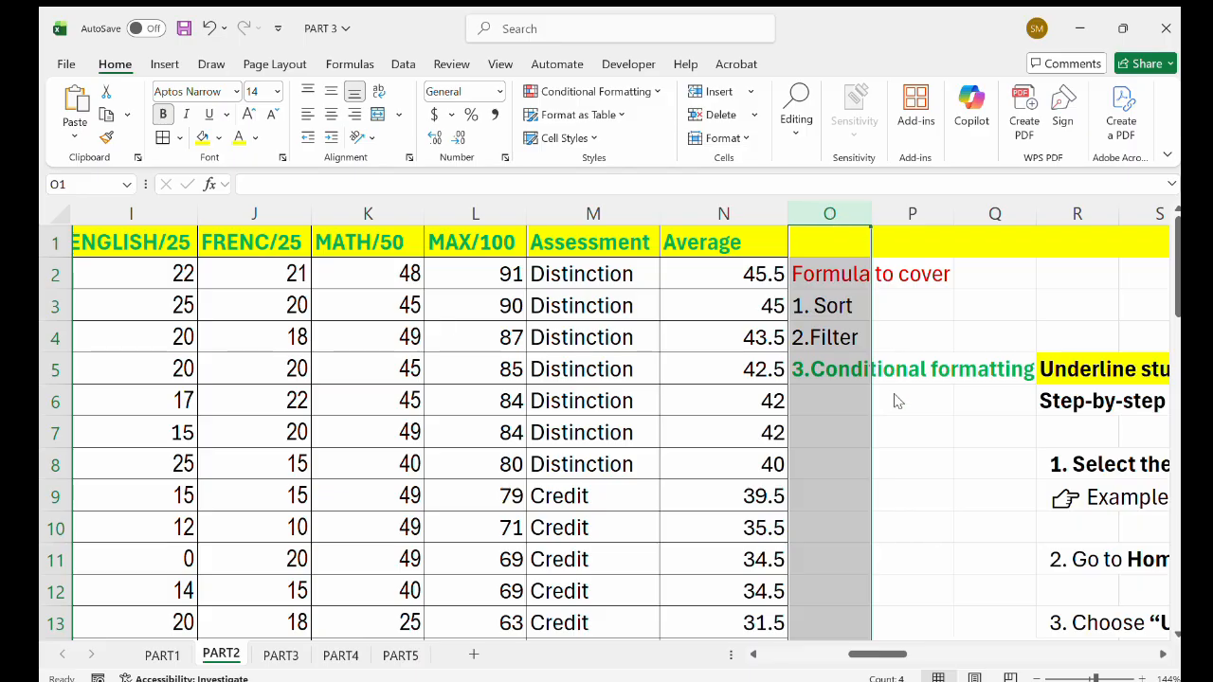
pyautogui.click(853, 254)
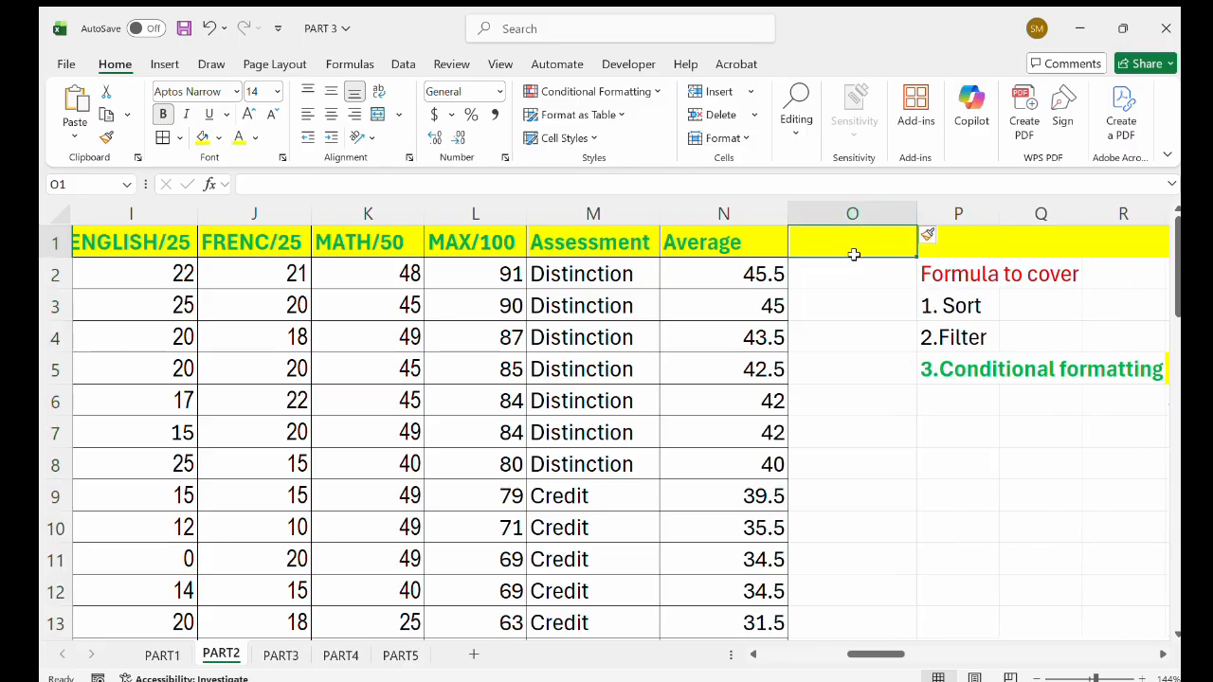
pyautogui.write('AVE')
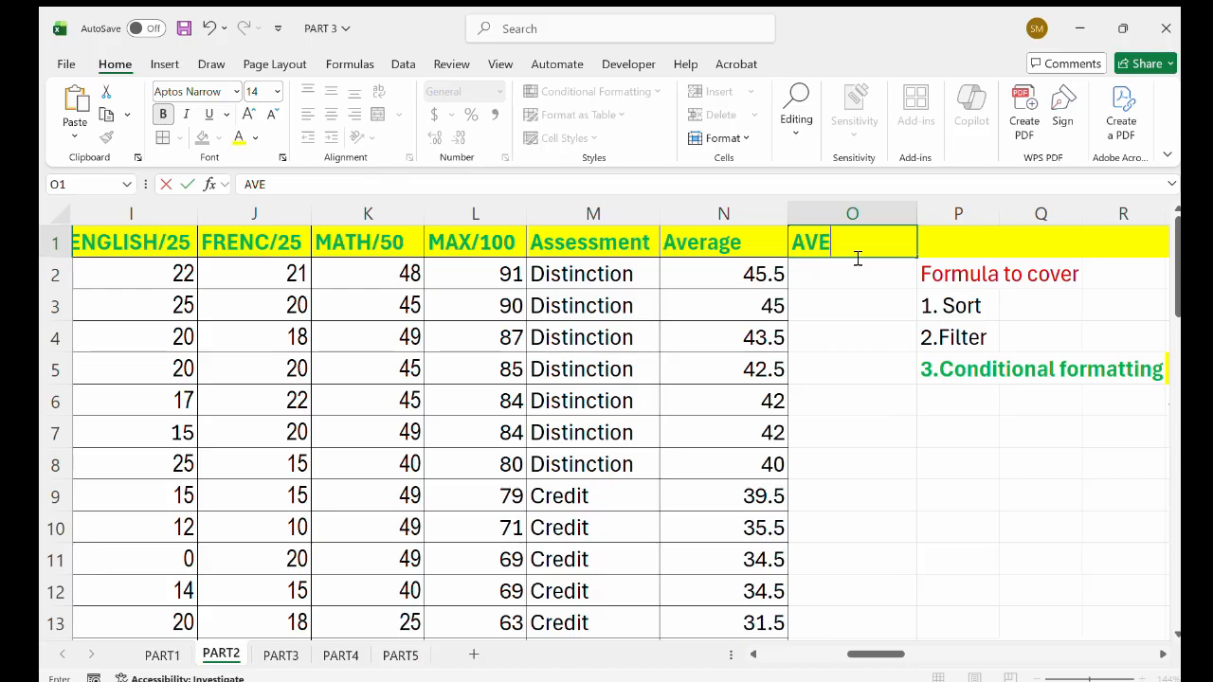
pyautogui.write('RAGEIF')
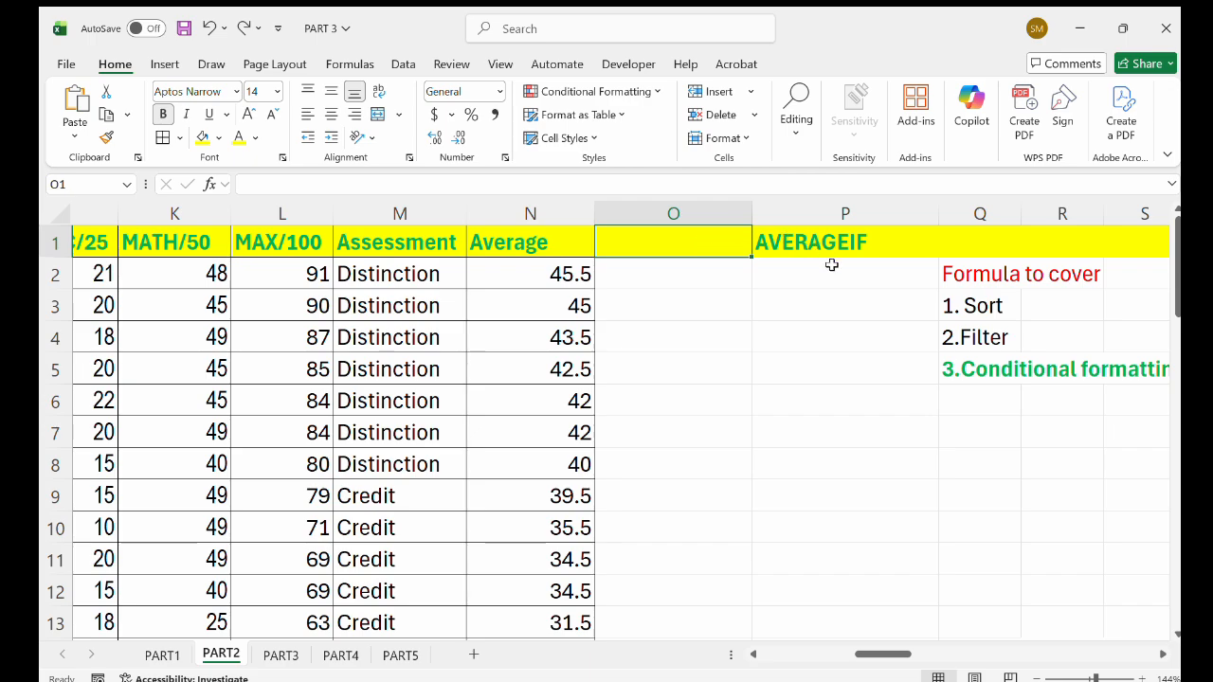
# Enter the heading ASSESSMENT in the blank column between Average and AVERAGEIF, with Distinction below it in cell O2
pyautogui.doubleClick(706, 240)
pyautogui.write('ASSE')
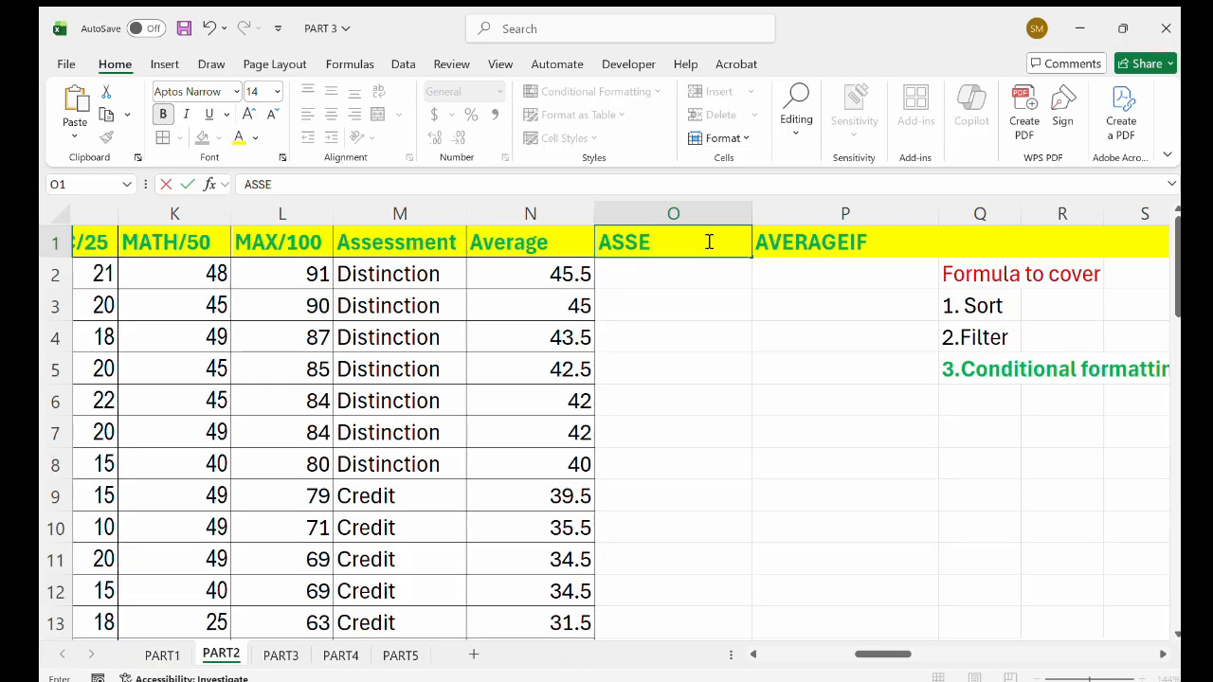
pyautogui.write('SSMENT')
pyautogui.click(670, 279)
pyautogui.write('Dist')
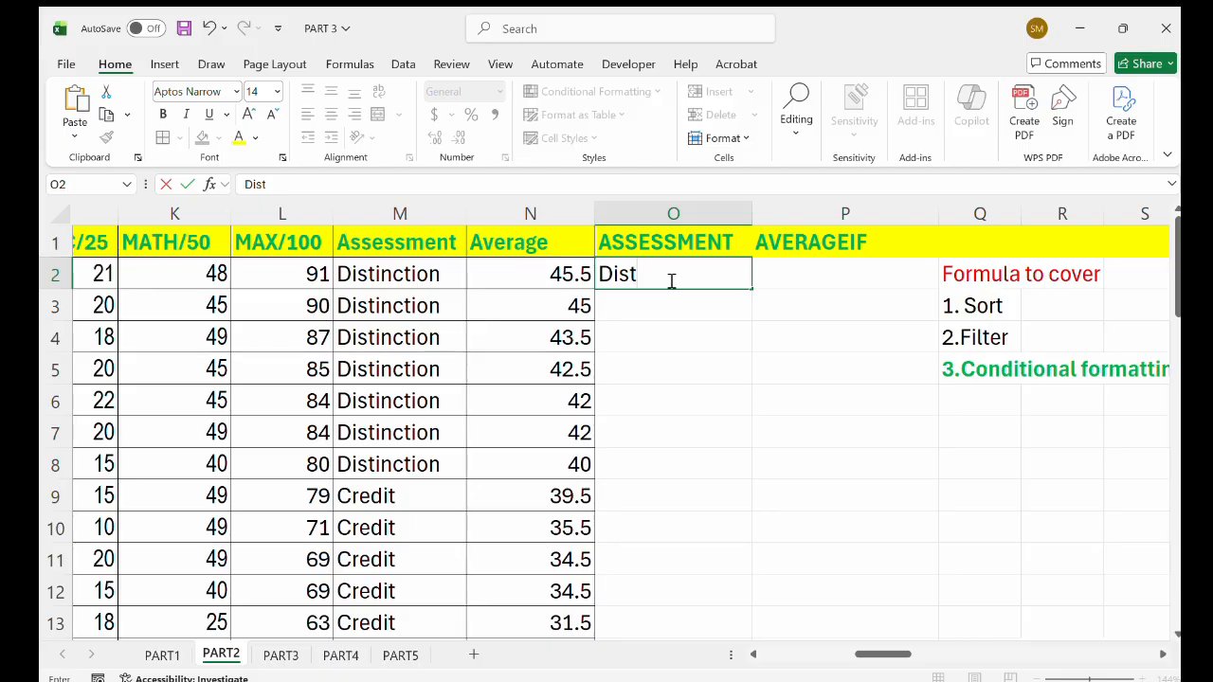
pyautogui.write('inctuion')
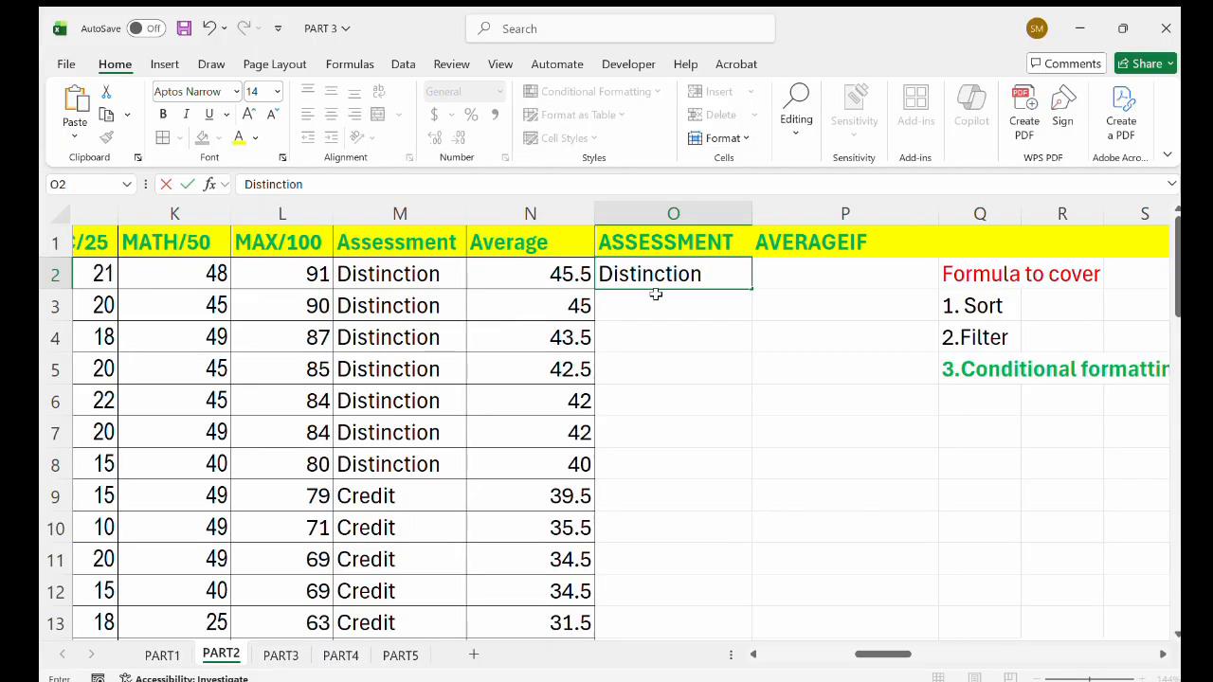
# Enter Credit in cell O3 of the ASSESSMENT column, below Distinction
pyautogui.click(645, 314)
pyautogui.doubleClick(650, 319)
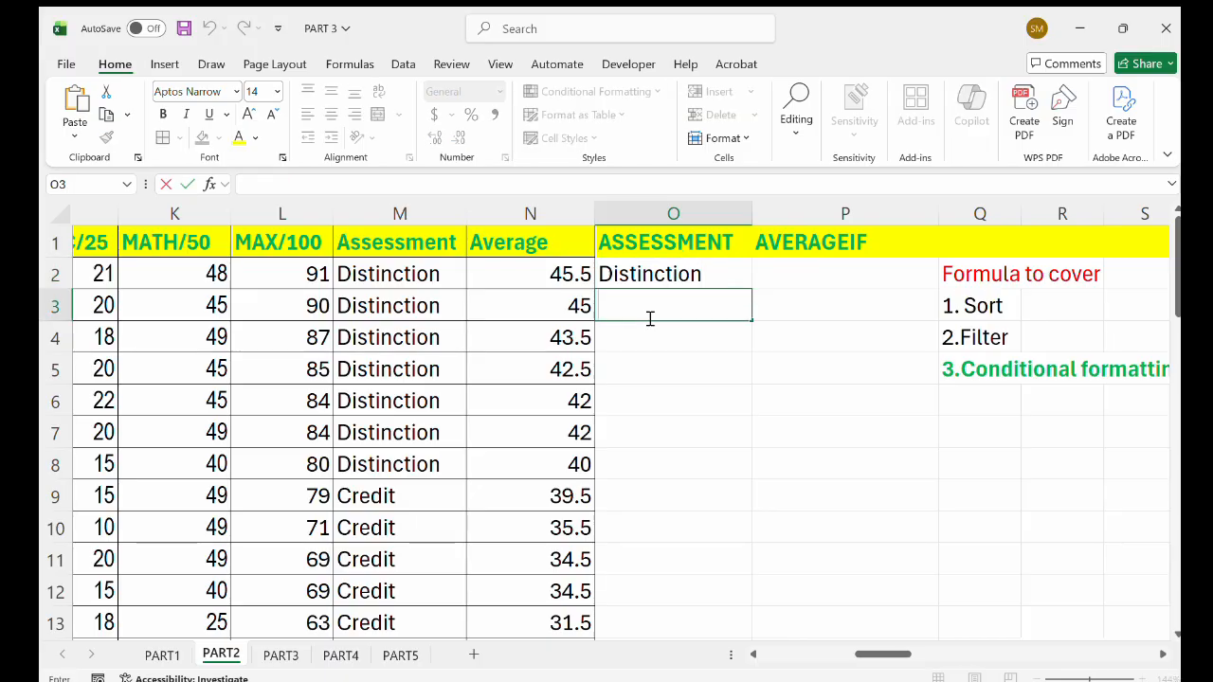
pyautogui.write('D')
pyautogui.press('BackSpace')
pyautogui.write('Cr')
pyautogui.press('BackSpace')
pyautogui.press('BackSpace')
pyautogui.press('BackSpace')
pyautogui.write('Credit')
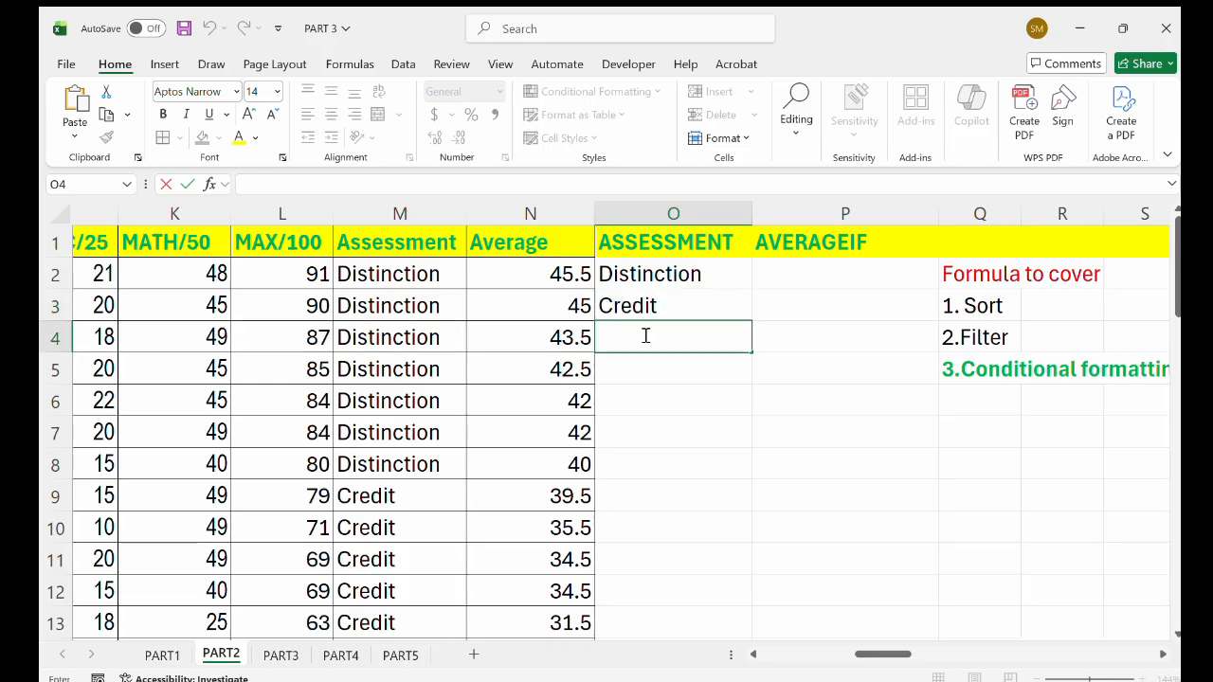
# Complete the ASSESSMENT list with Pass in cell O4 and Fail in cell O5
pyautogui.write('Paa')
pyautogui.press('BackSpace')
pyautogui.press('BackSpace')
pyautogui.write('ss')
pyautogui.press('BackSpace')
pyautogui.press('BackSpace')
pyautogui.write('a')
pyautogui.click(645, 383)
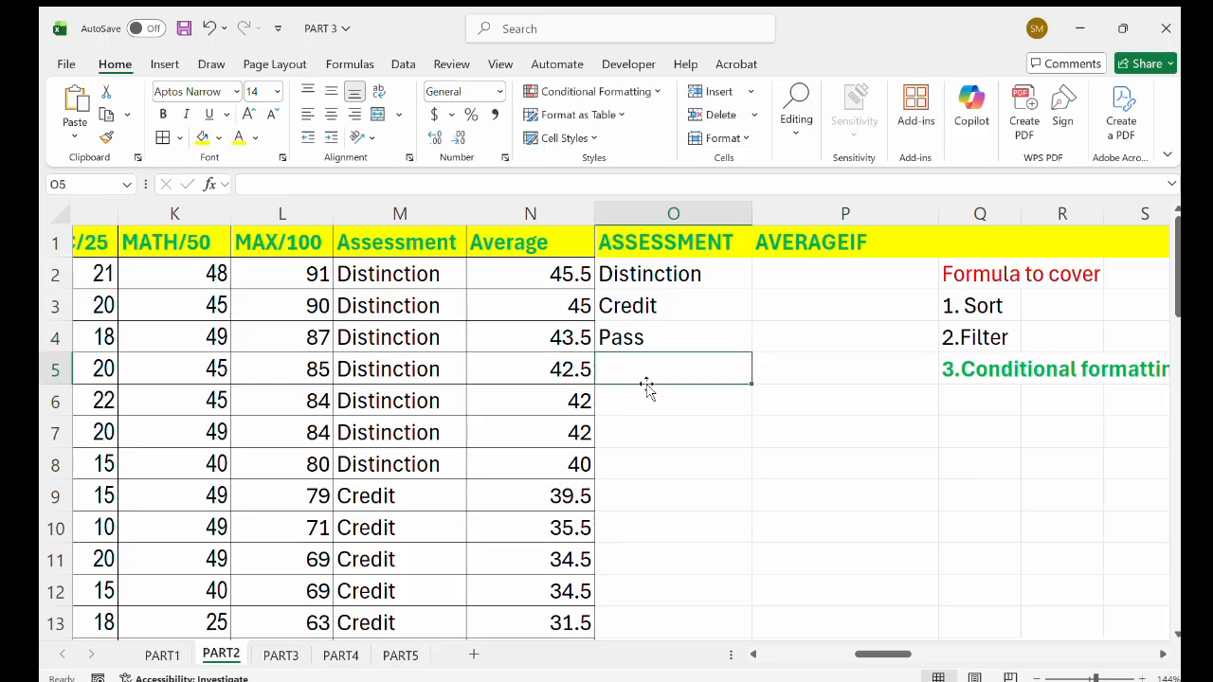
pyautogui.write('Fai')
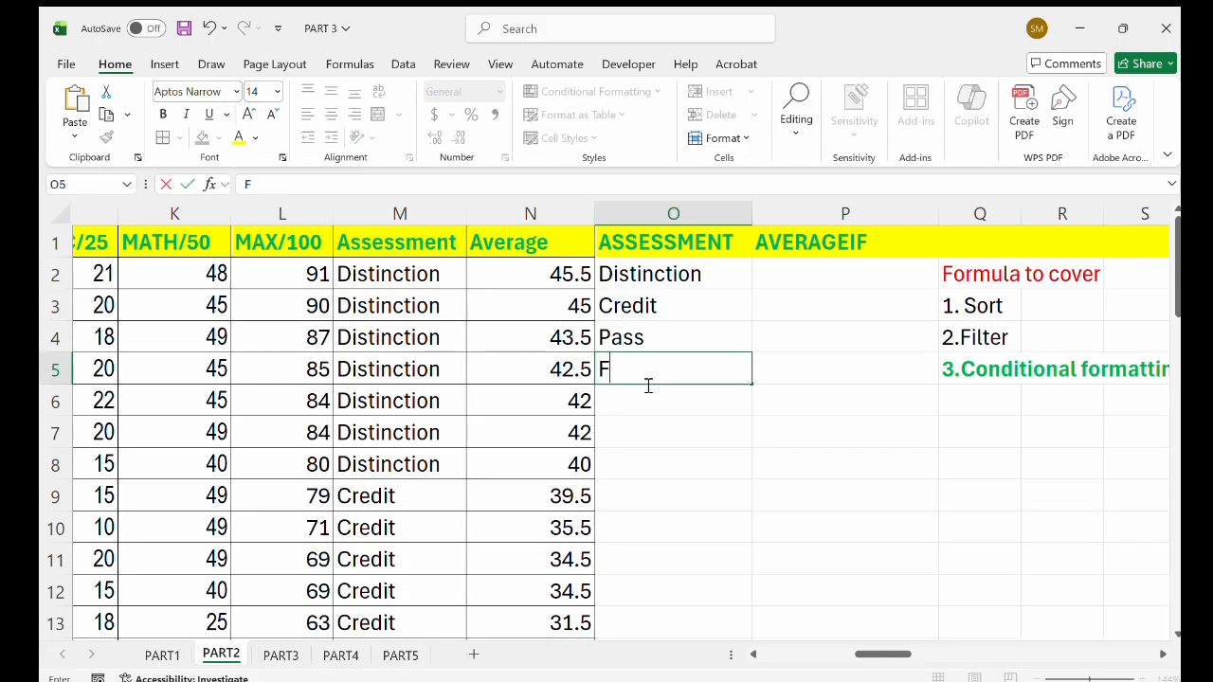
pyautogui.write('l')
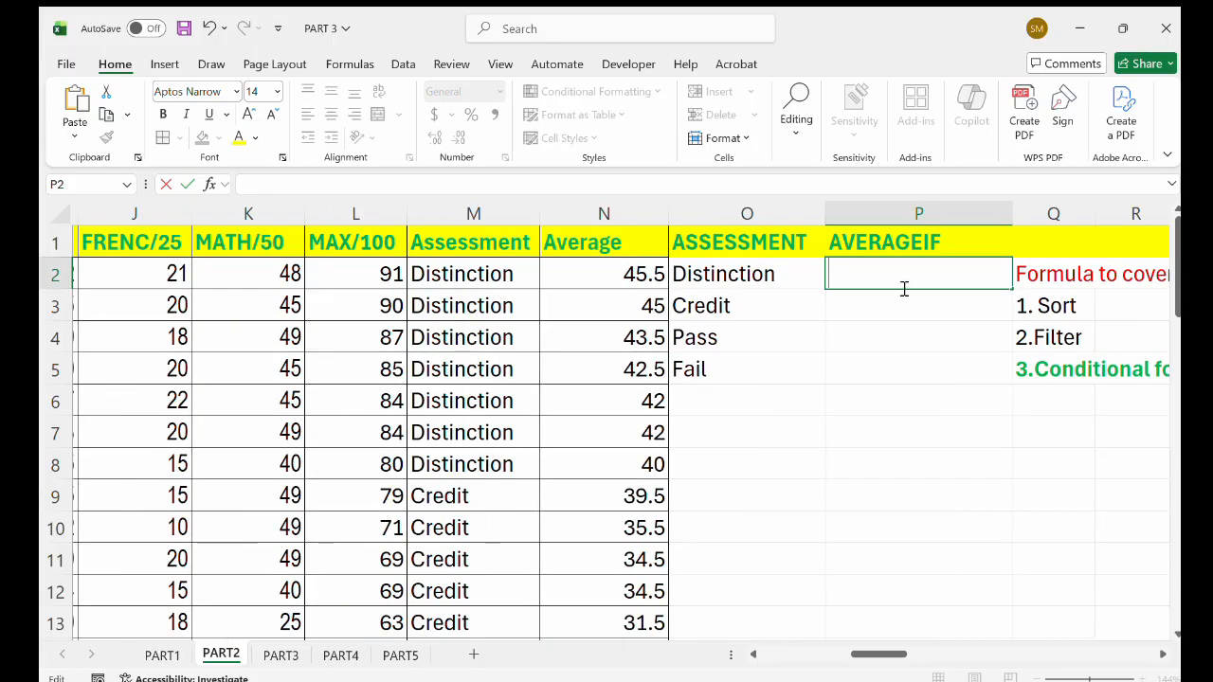
# Enter the formula =AVERAGEIF(M2:M49,O2,L2:L49) in cell P2 to average the MAX/100 marks of the Distinction students
pyautogui.write('=ave')
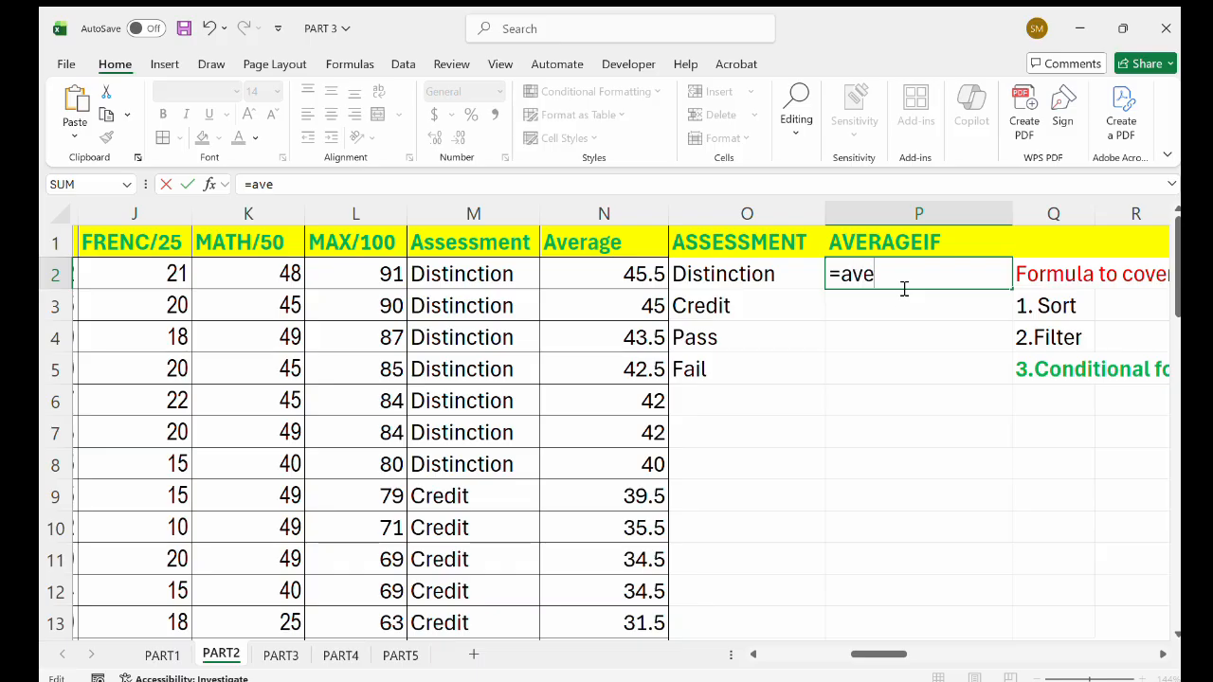
pyautogui.doubleClick(893, 340)
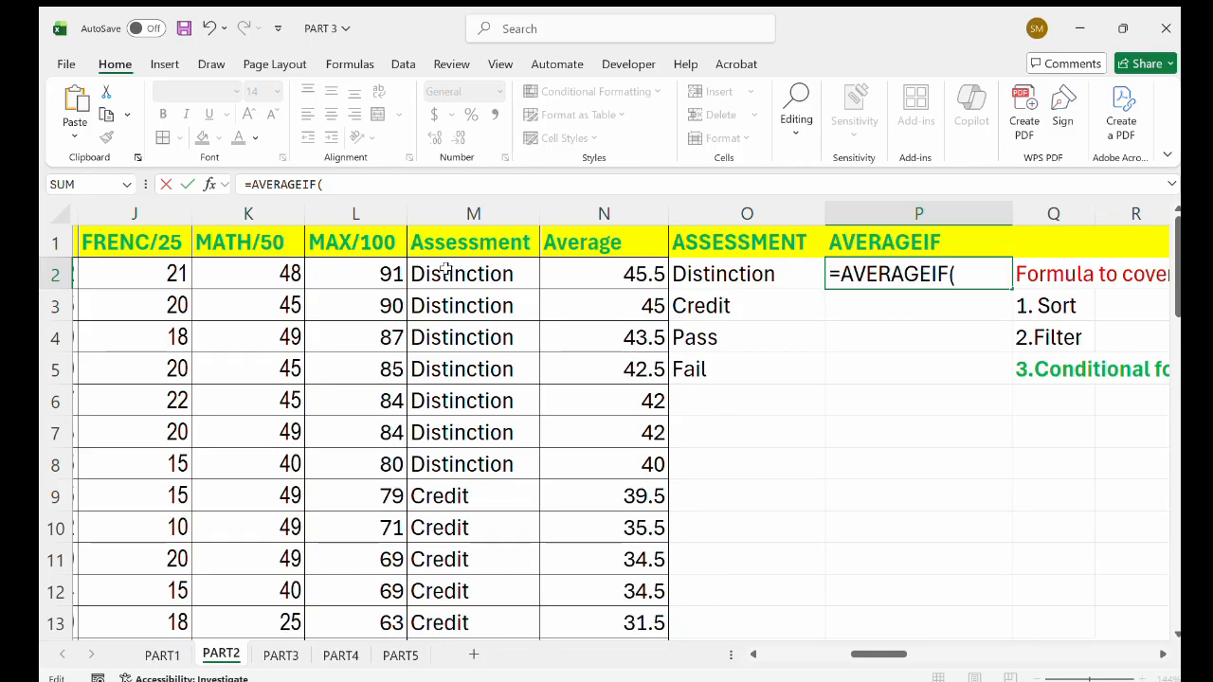
pyautogui.moveTo(440, 263); pyautogui.dragTo(449, 562)
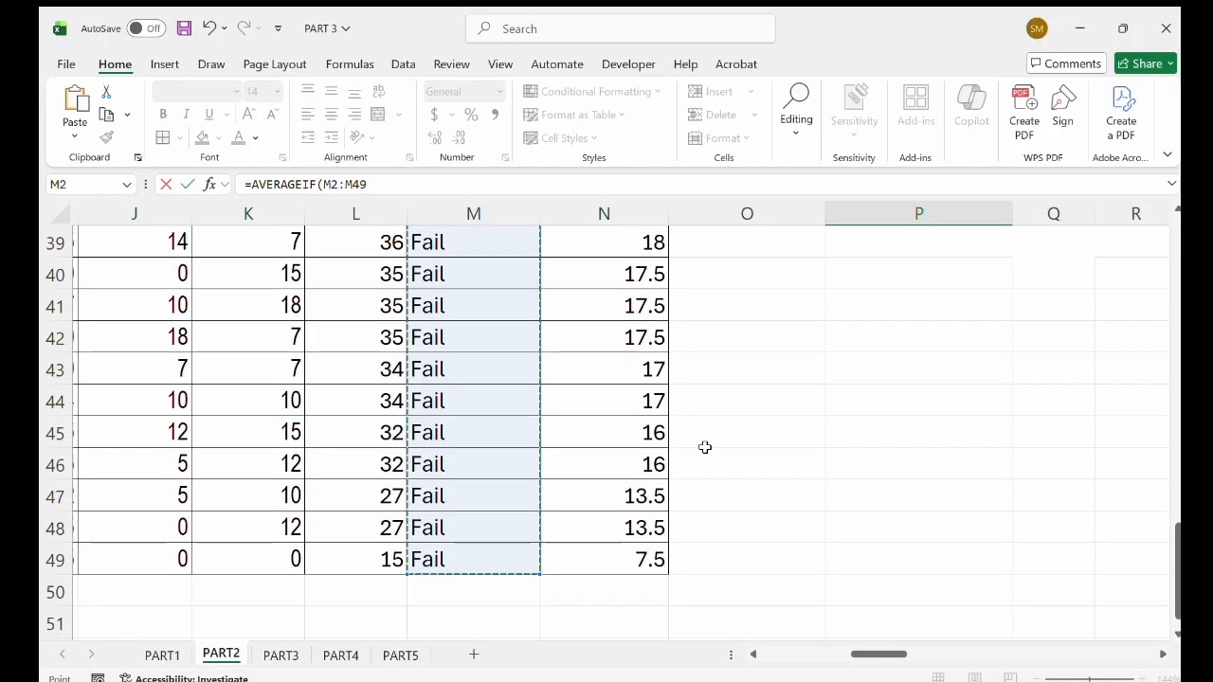
pyautogui.scroll(13, 888, 352)
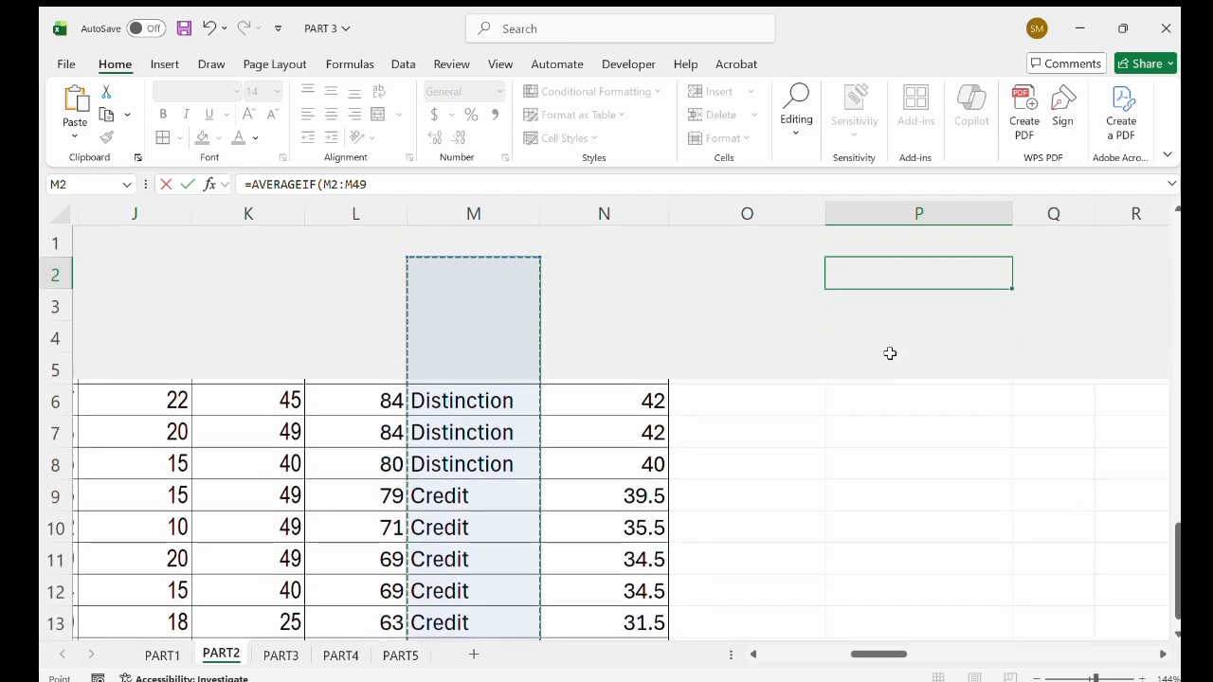
pyautogui.write(',')
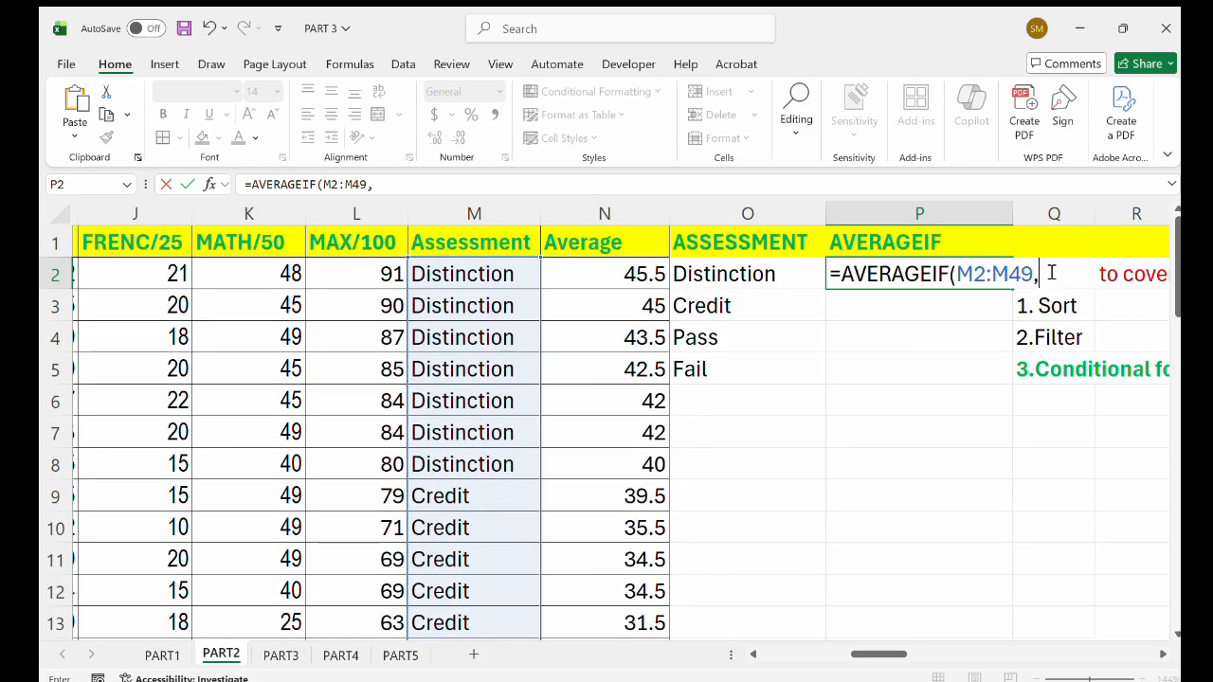
pyautogui.click(720, 276)
pyautogui.write(',')
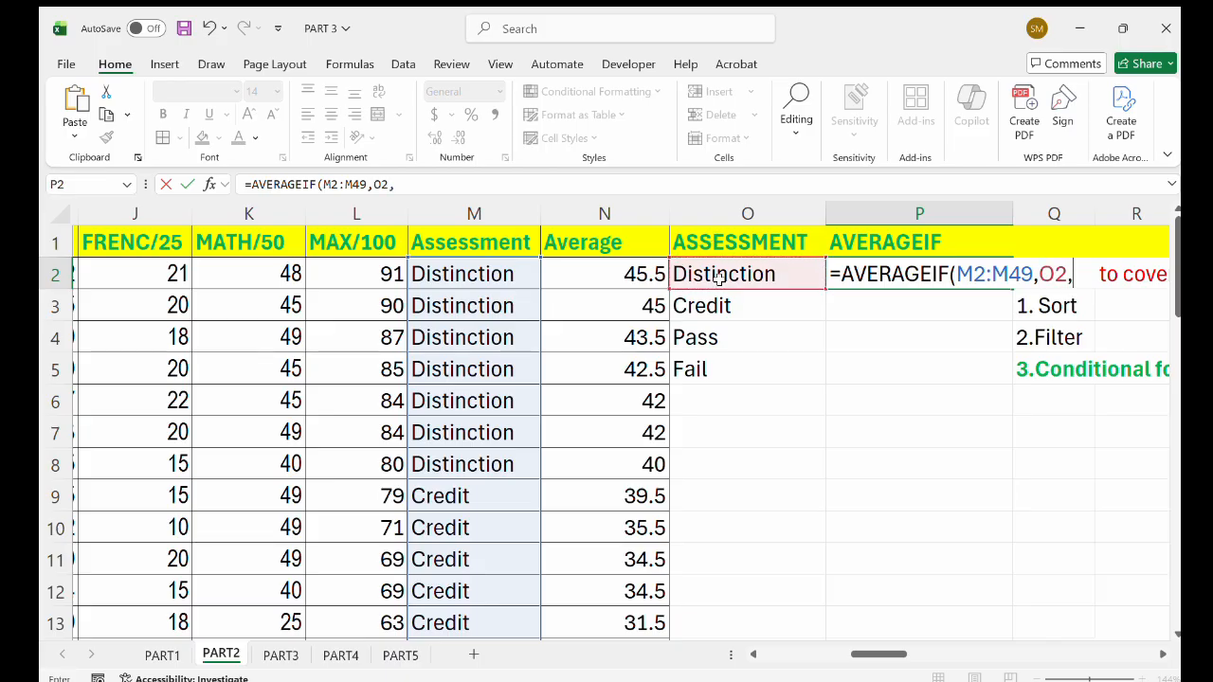
pyautogui.moveTo(358, 272); pyautogui.dragTo(385, 536)
pyautogui.scroll(13, 867, 451)
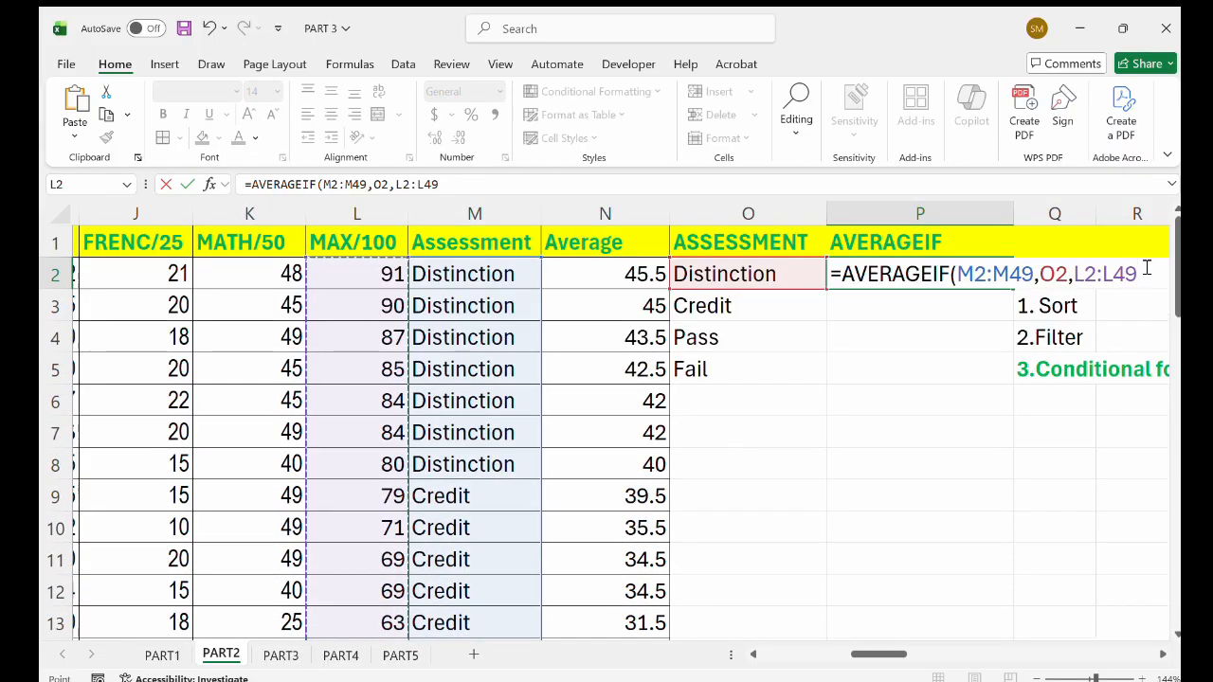
pyautogui.write(')')
pyautogui.press('Return')
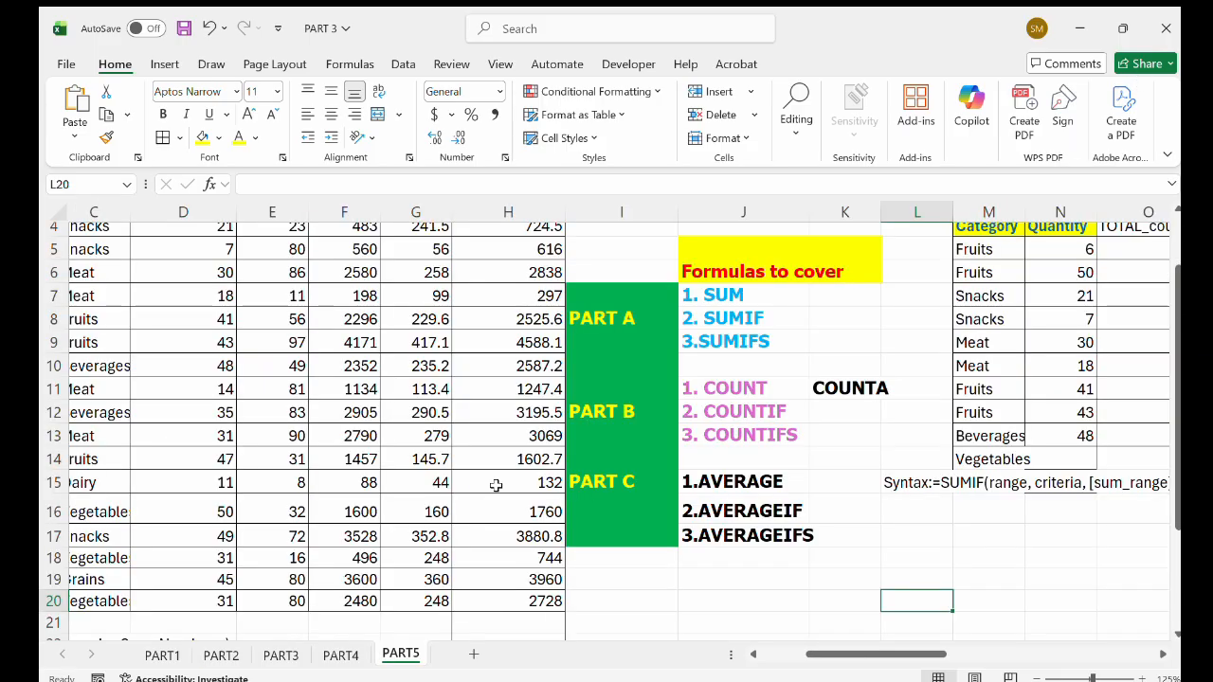
# Look through the PART4, PART1 and PART2 sheets and return to the Formulas to cover list on PART5
pyautogui.click(336, 657)
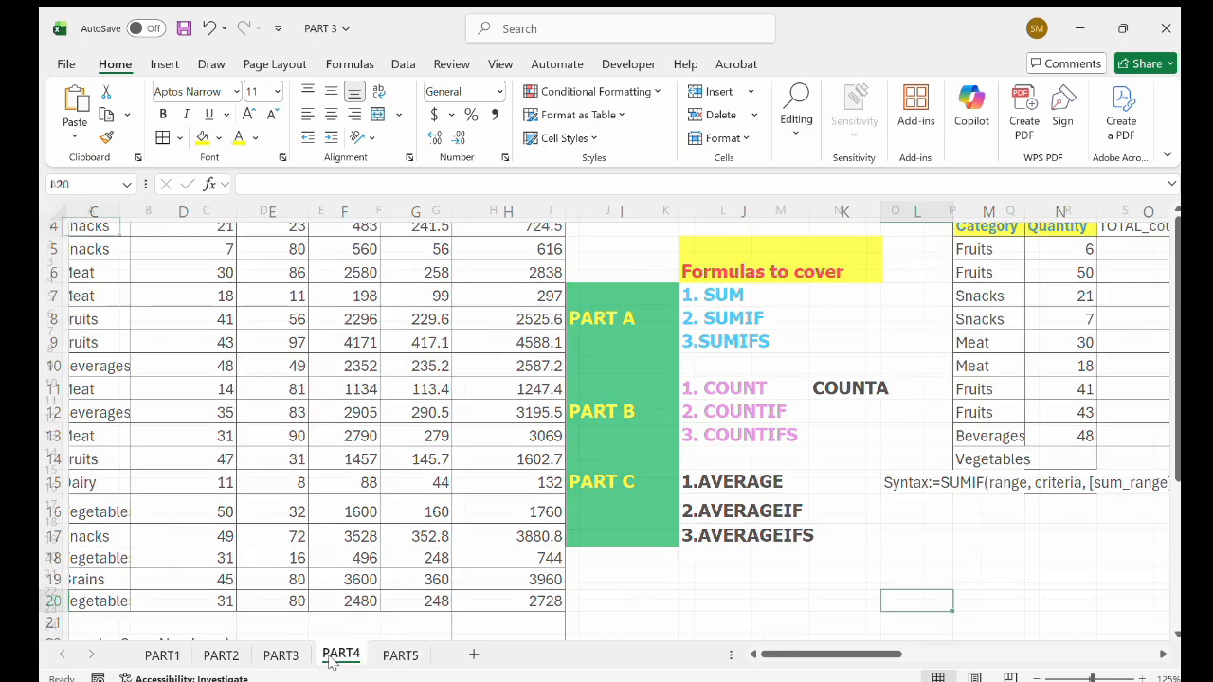
pyautogui.click(162, 655)
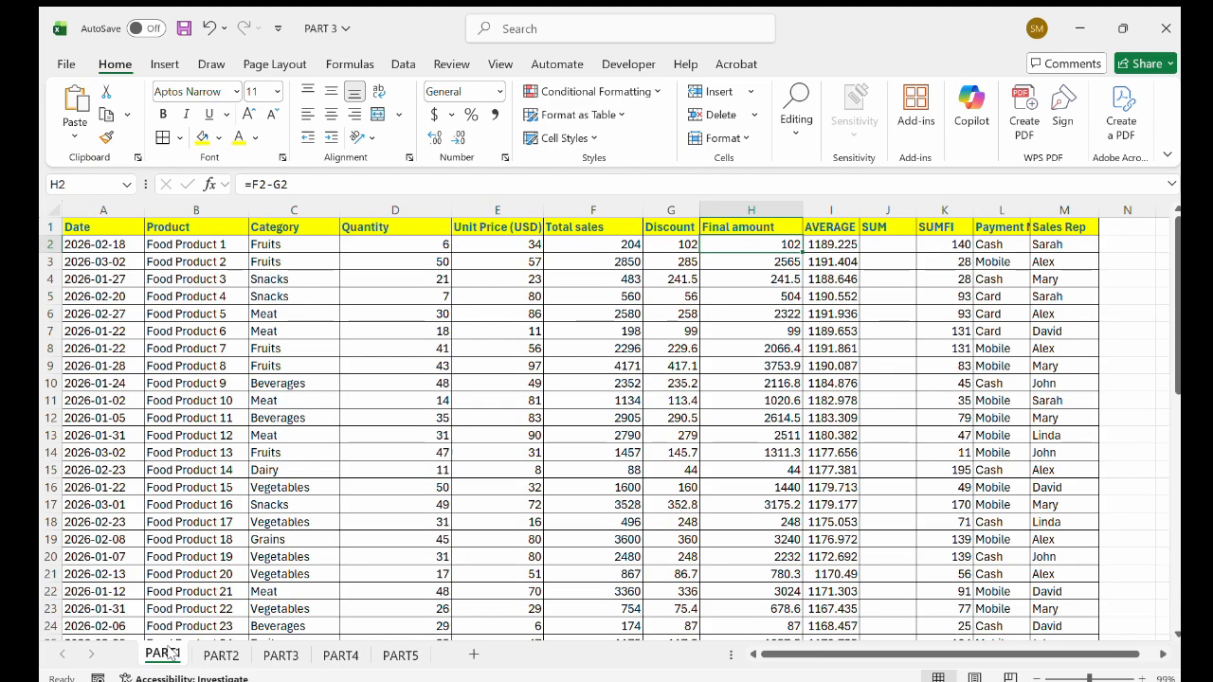
pyautogui.hscroll(1, 696, 418)
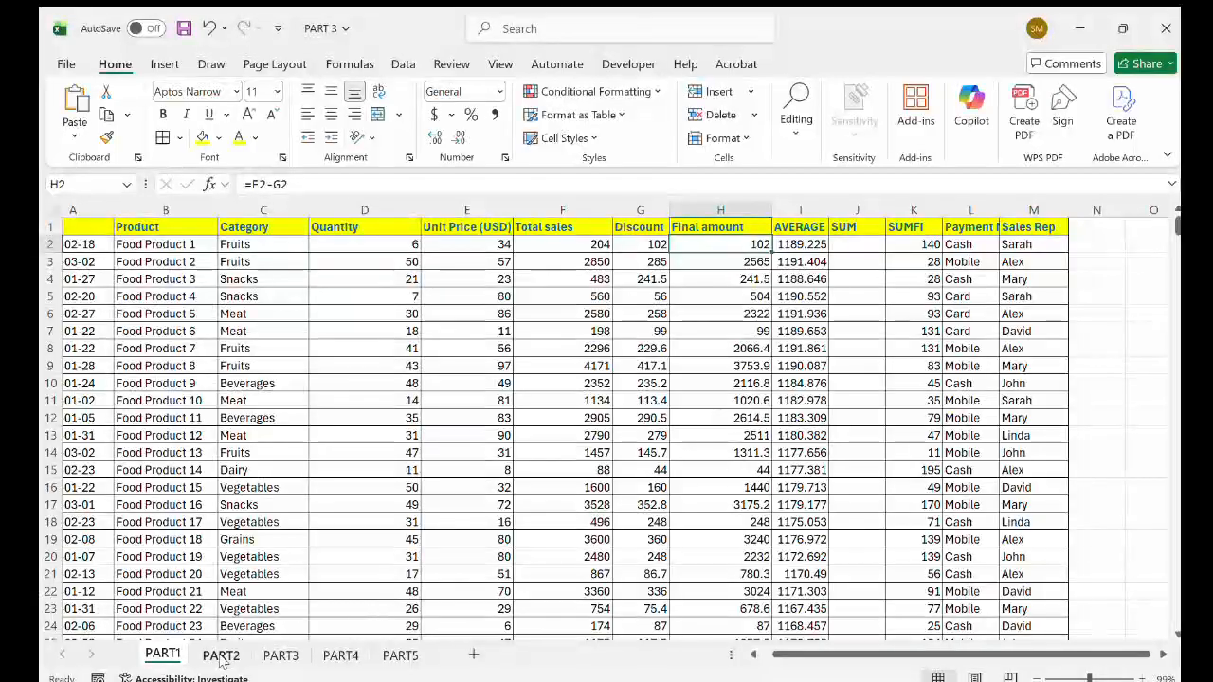
pyautogui.click(221, 654)
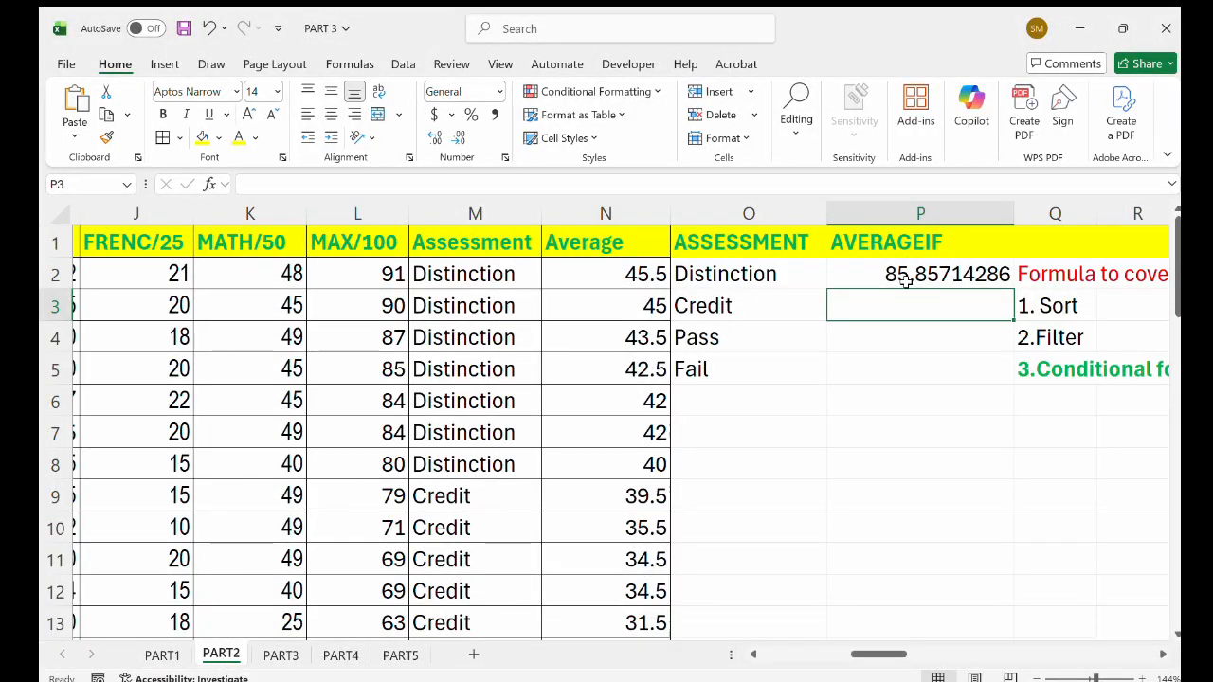
pyautogui.click(399, 655)
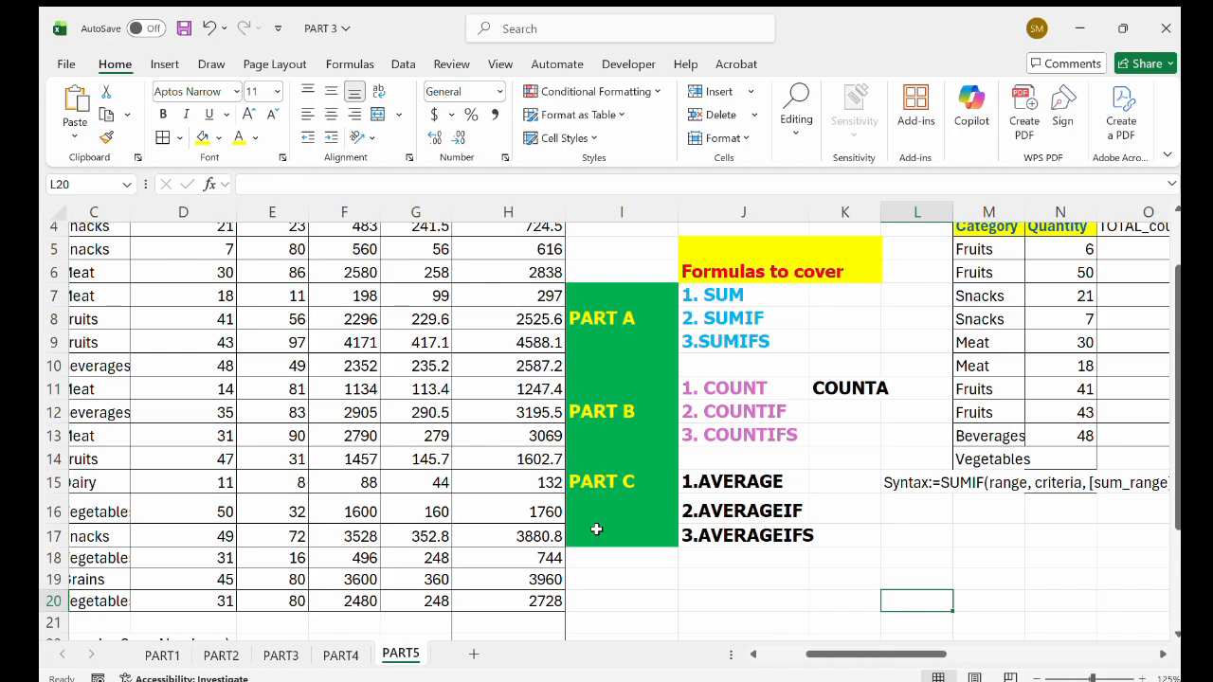